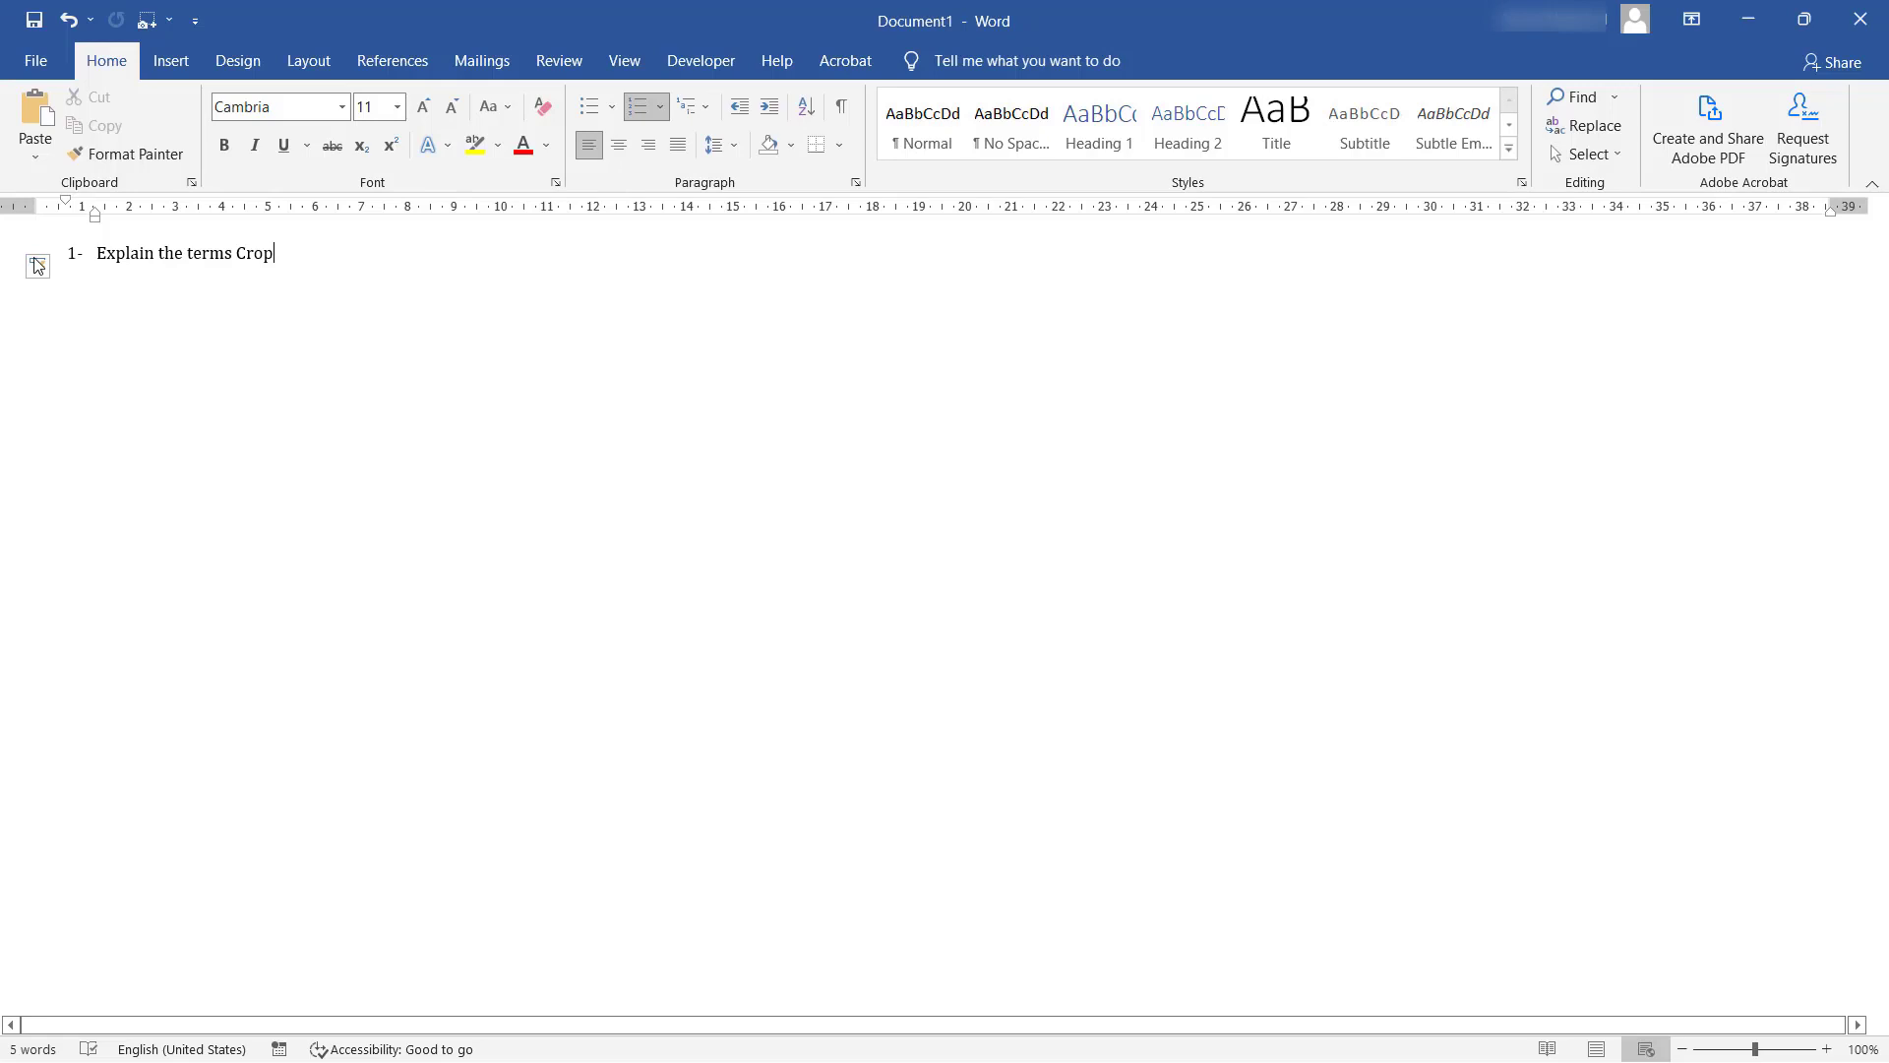
# Step: Replace the numbered item's text with "Explain what is Crop Water Requirement, Net Irrigation Requirement and Total Irrigation Requirement?"
pyautogui.hotkey('shift', 'Home')
pyautogui.press('BackSpace')
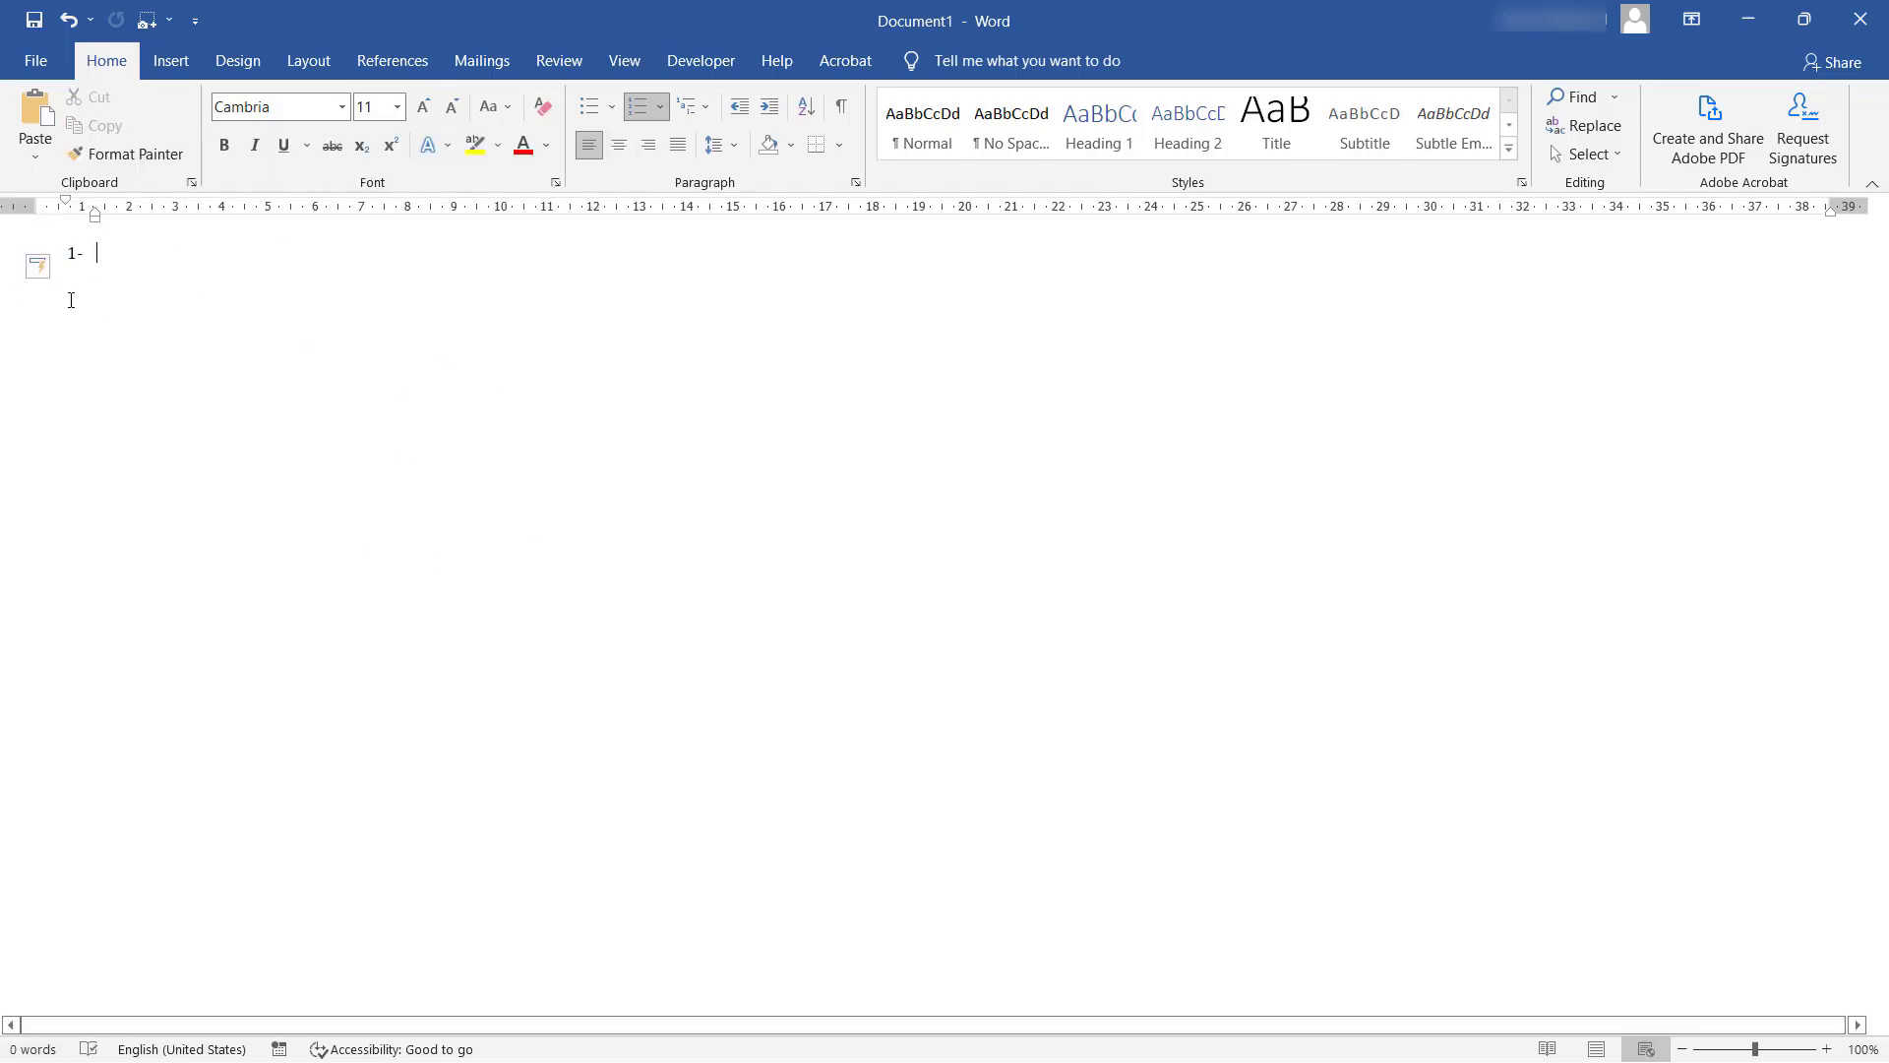
pyautogui.press('BackSpace')
pyautogui.press('BackSpace')
pyautogui.write('- ')
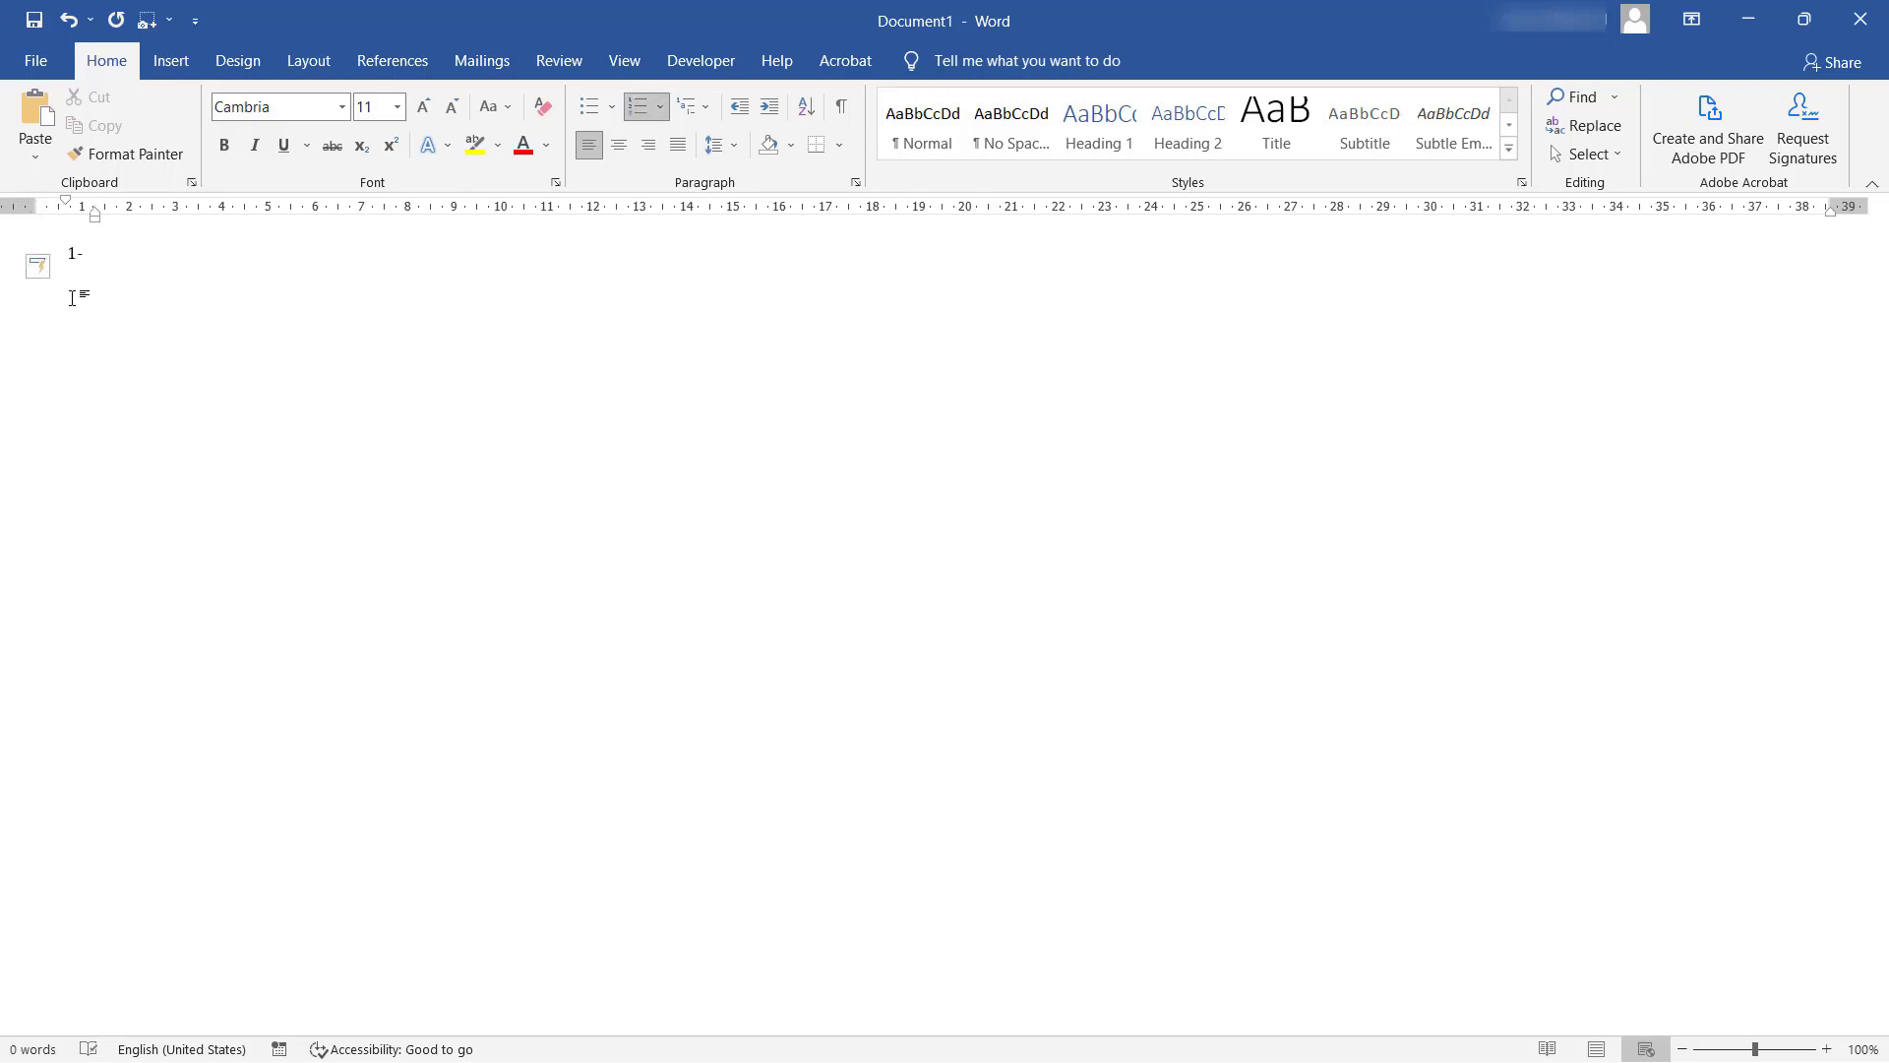
pyautogui.write('Explain what is Crop Water Requi')
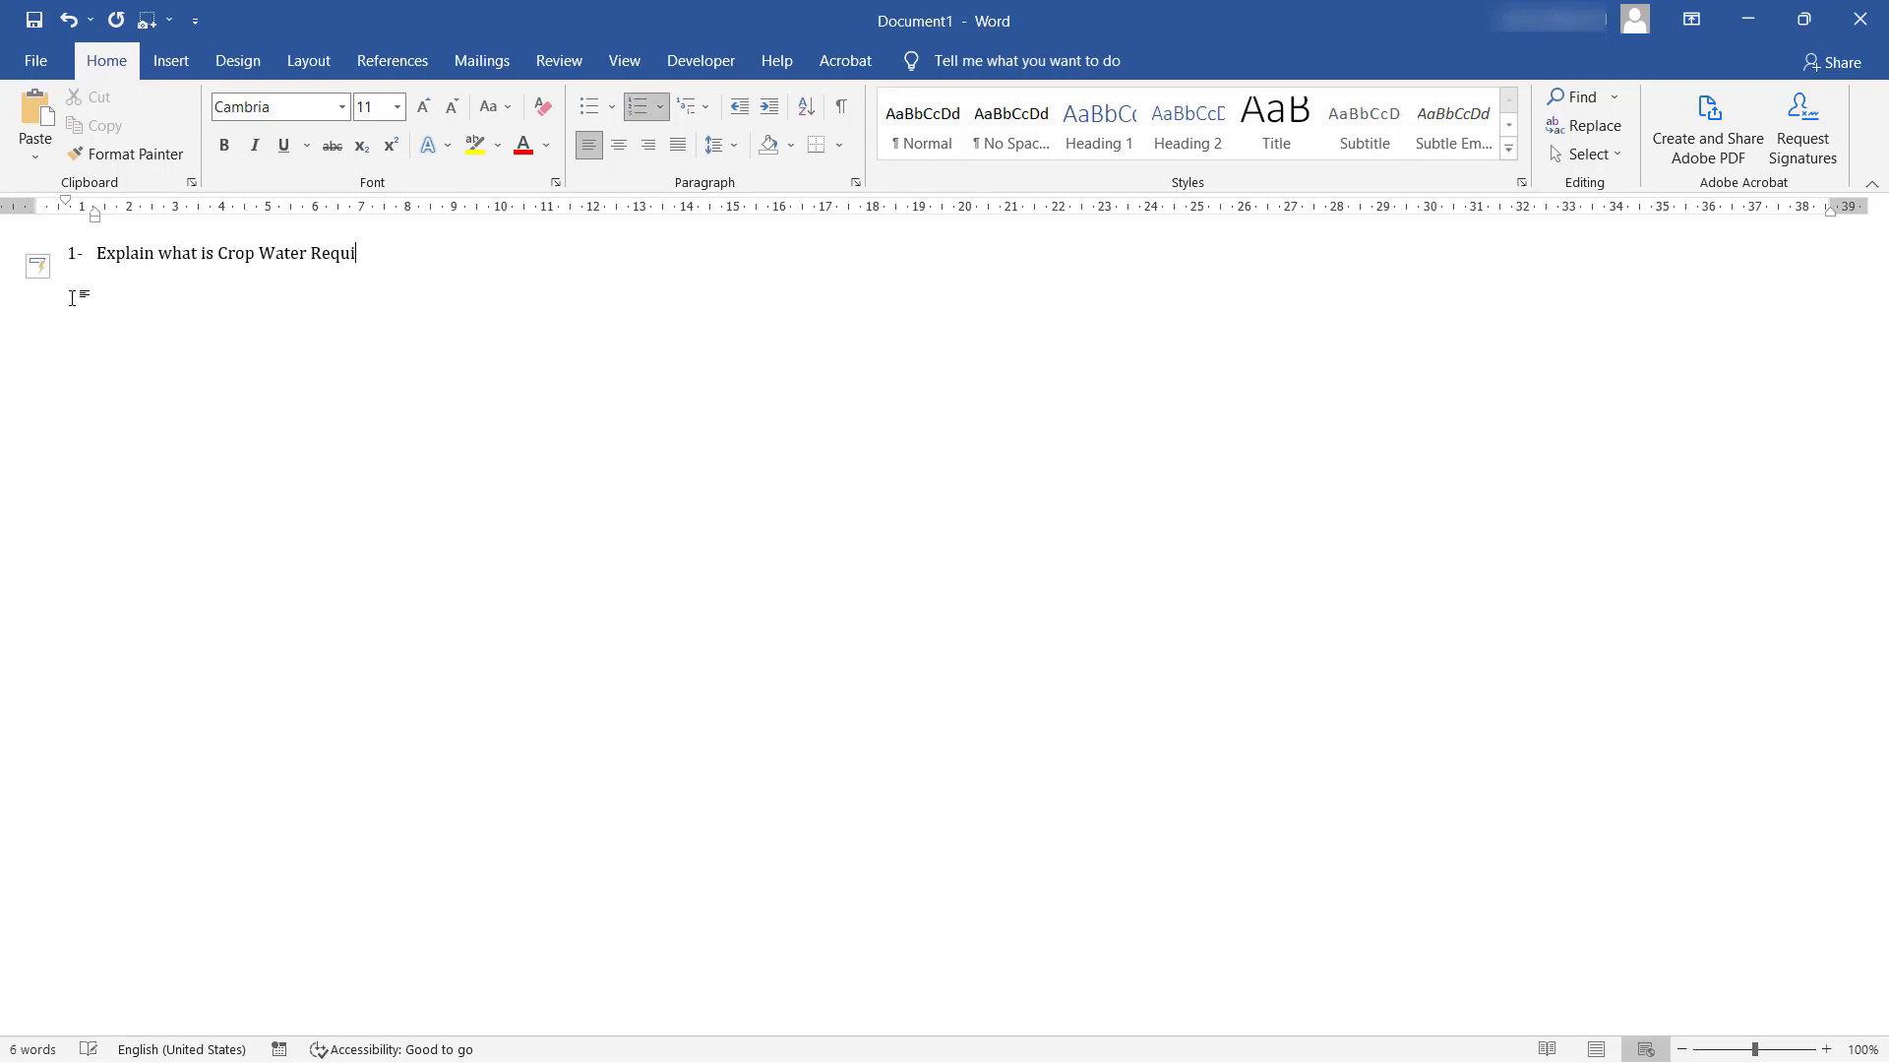
pyautogui.write('rement, Net Irrigation Requirement and To')
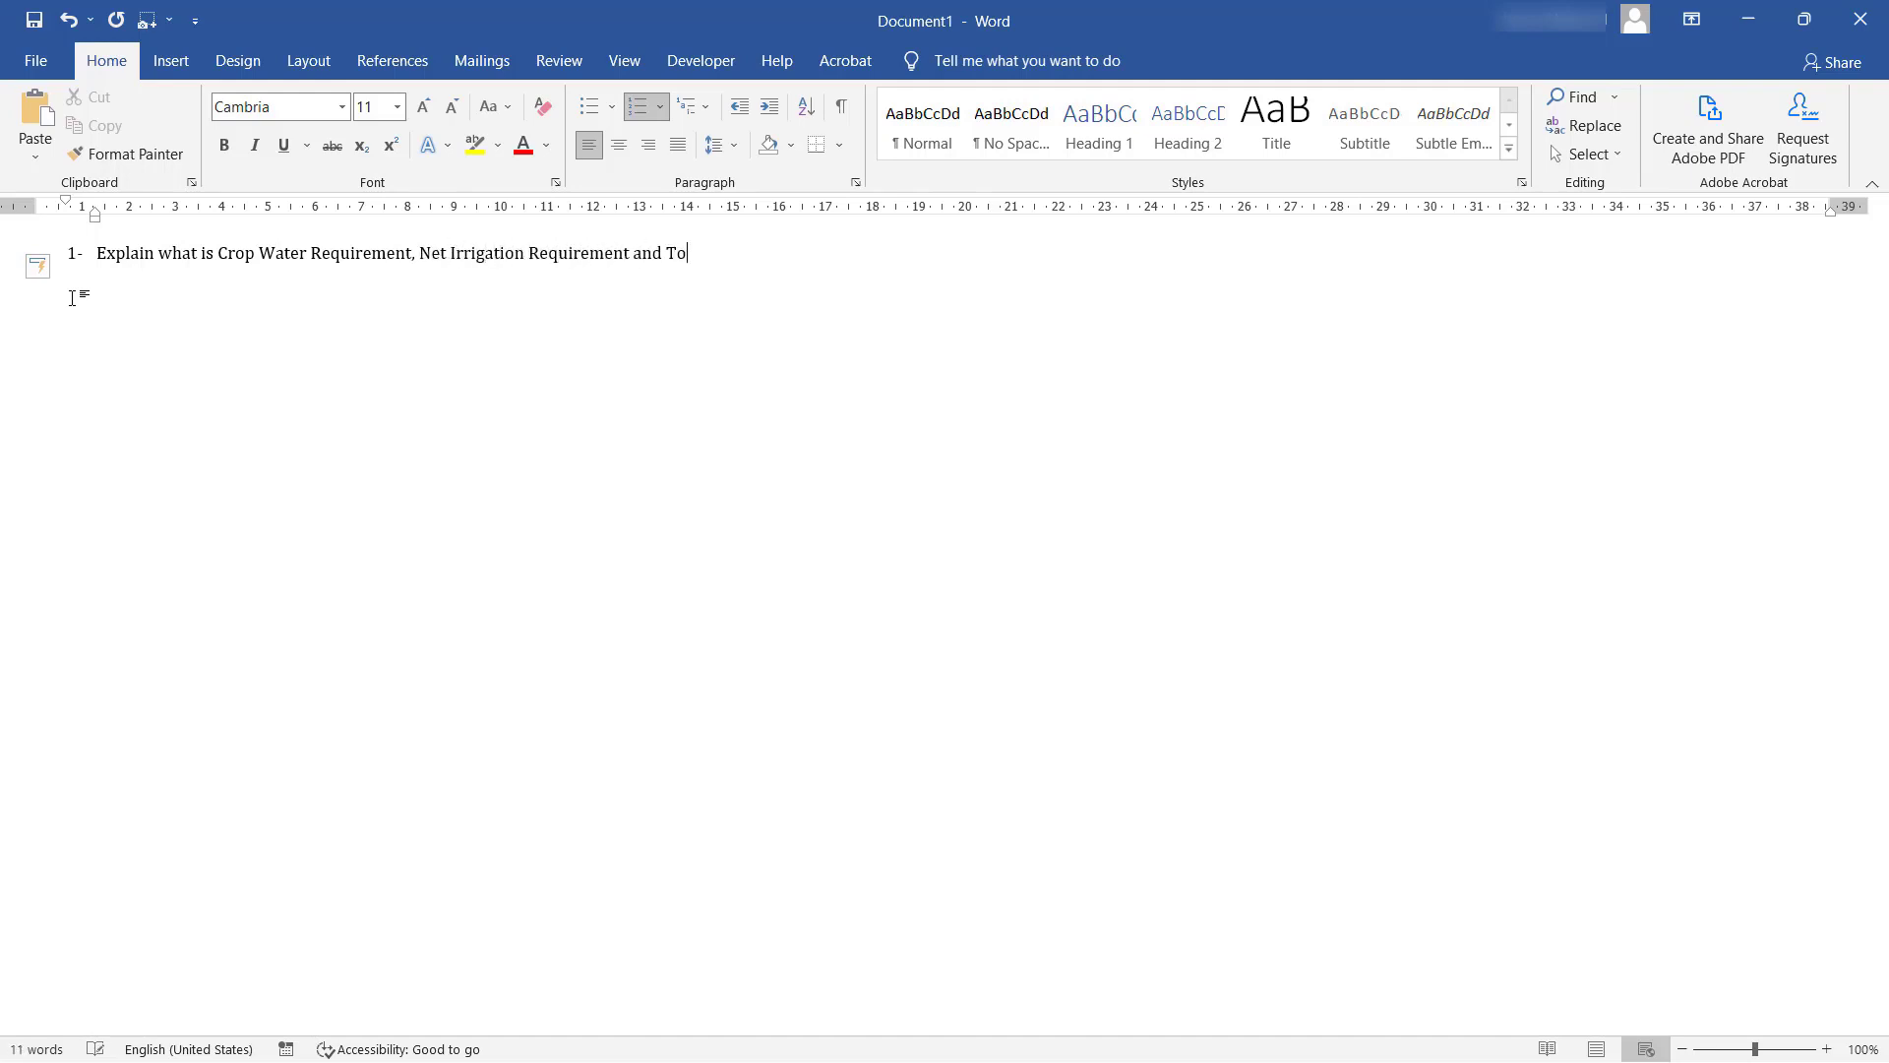
pyautogui.write('tal Irrigation Requirement?')
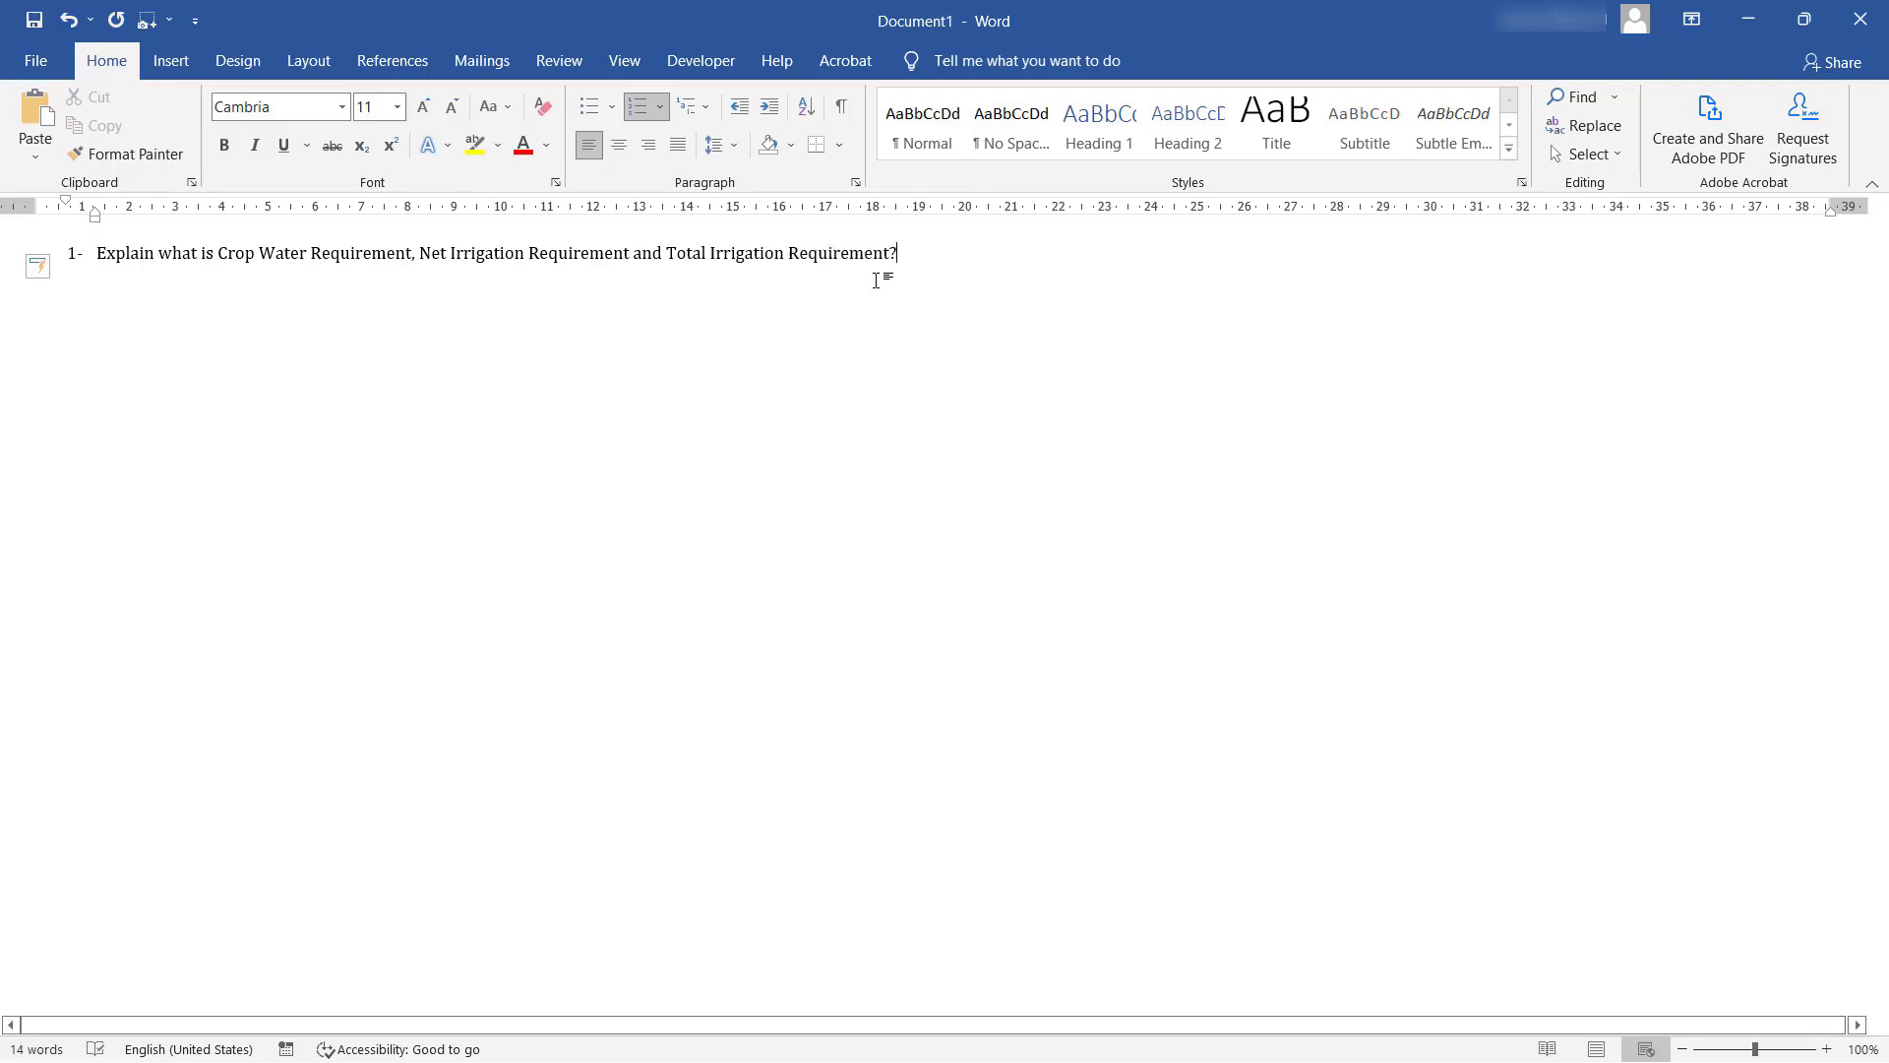
# Step: Make the whole numbered question bold and highlight it in yellow
pyautogui.moveTo(897, 256); pyautogui.dragTo(97, 254)
pyautogui.click(157, 212)
pyautogui.press('Left')
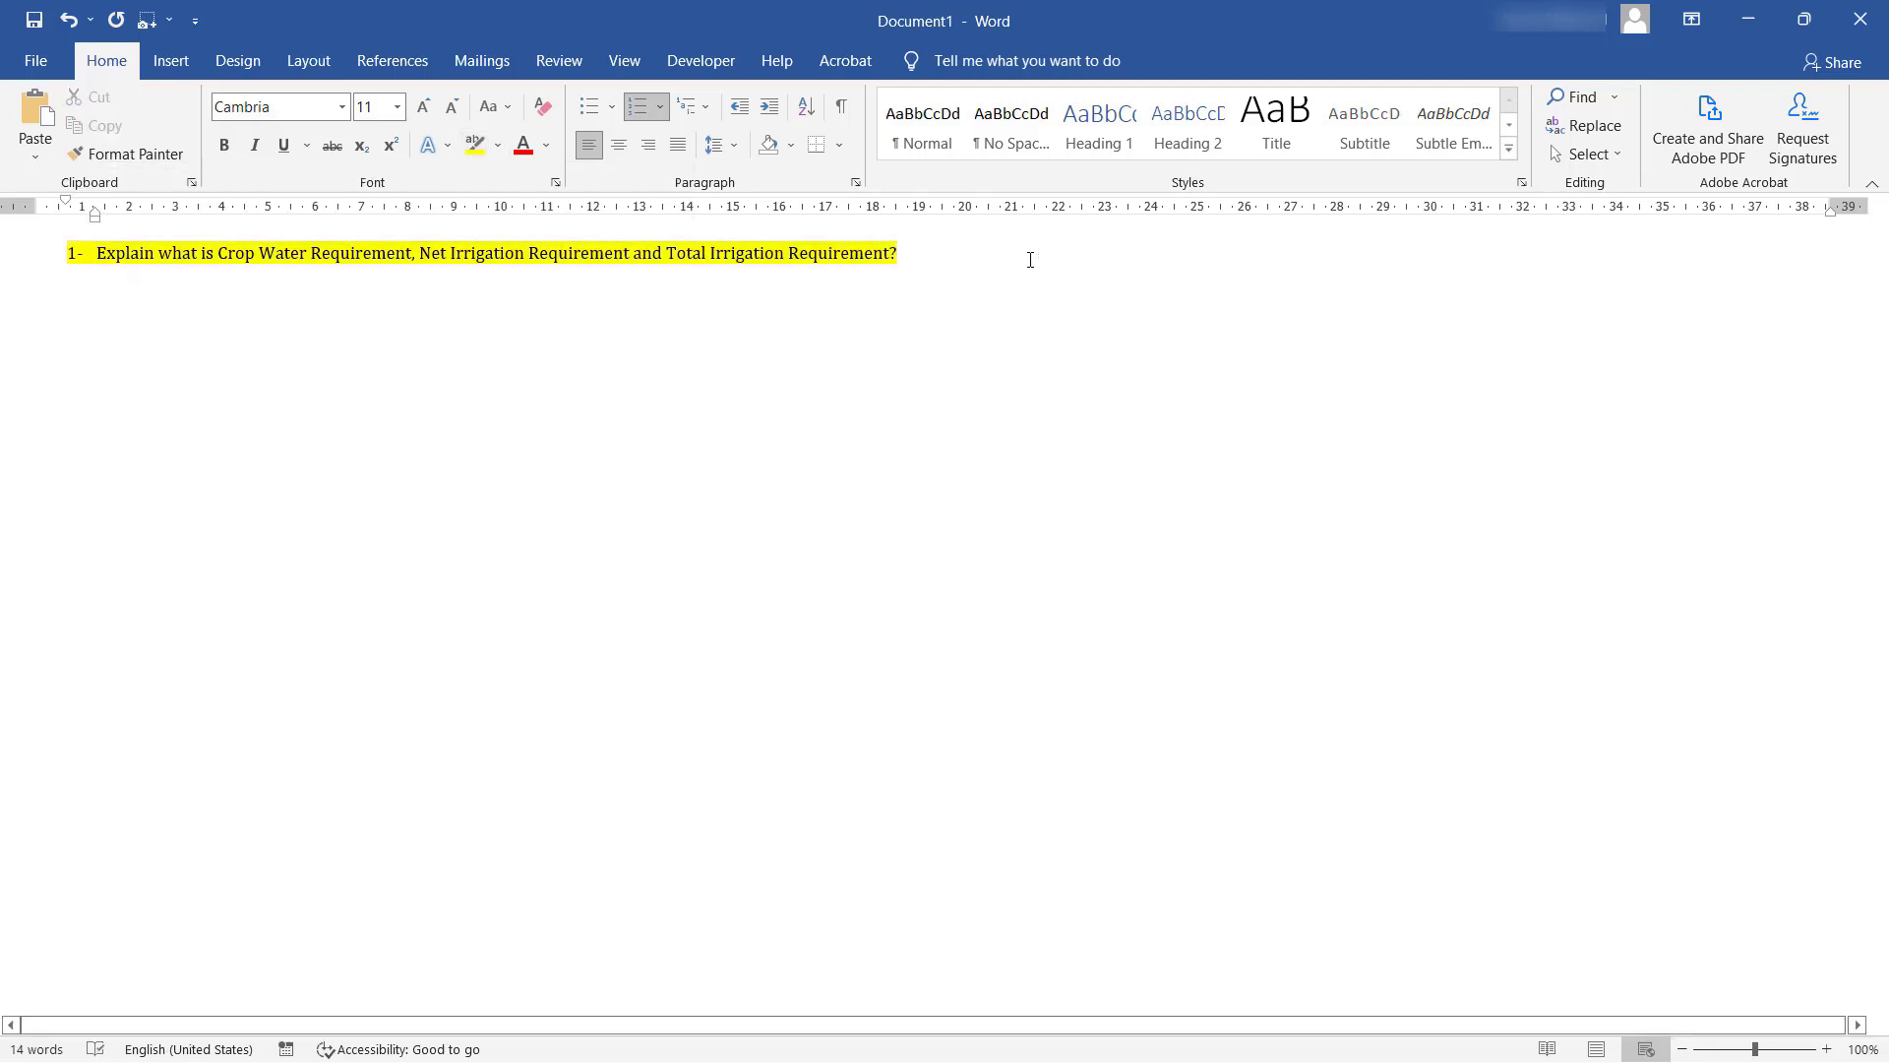
# Step: Write "CROP WATER REQUIREMENT is the amount or depth of water required for a crop to meet its Evapotranspiration needs to grow optimally.", bolding only the term
pyautogui.click(407, 313)
pyautogui.write('CROP WATER REQUIREMENT ')
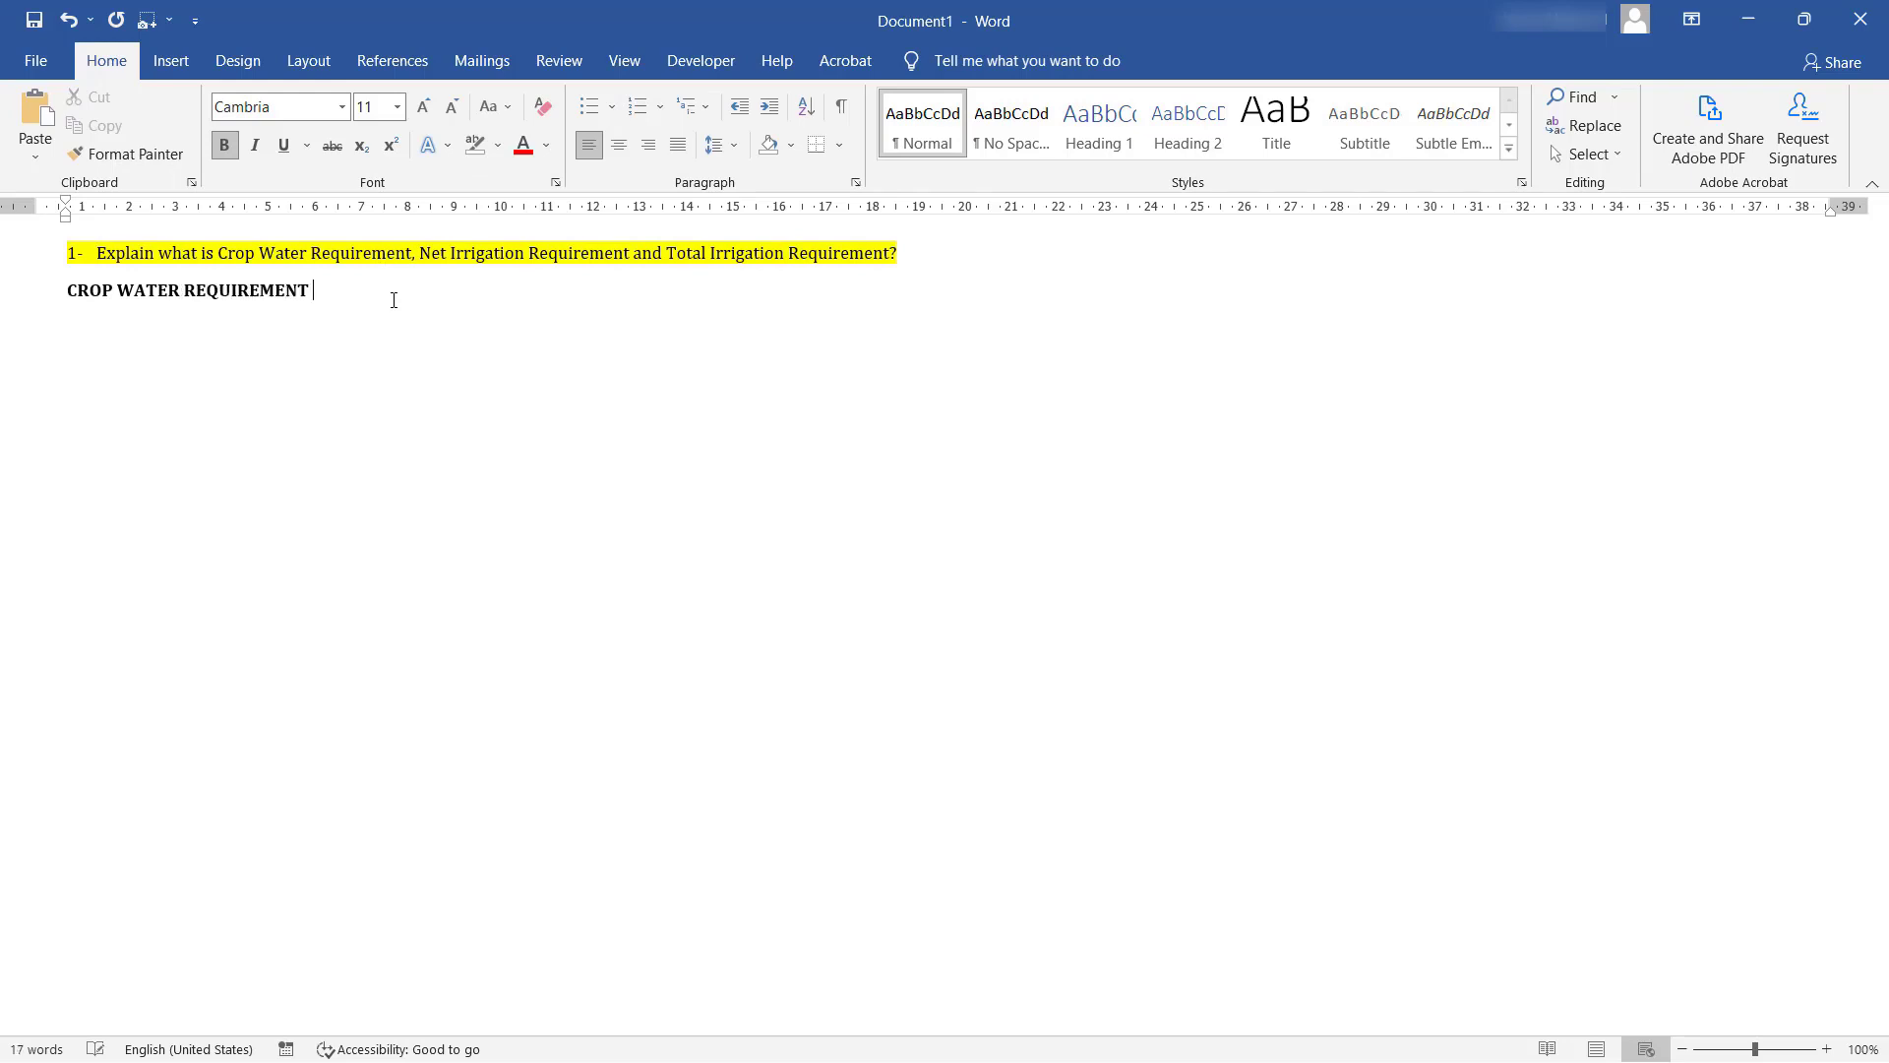
pyautogui.write('i')
pyautogui.press('BackSpace')
pyautogui.hotkey('ctrl', 'b')
pyautogui.write('is the amount or depth of w')
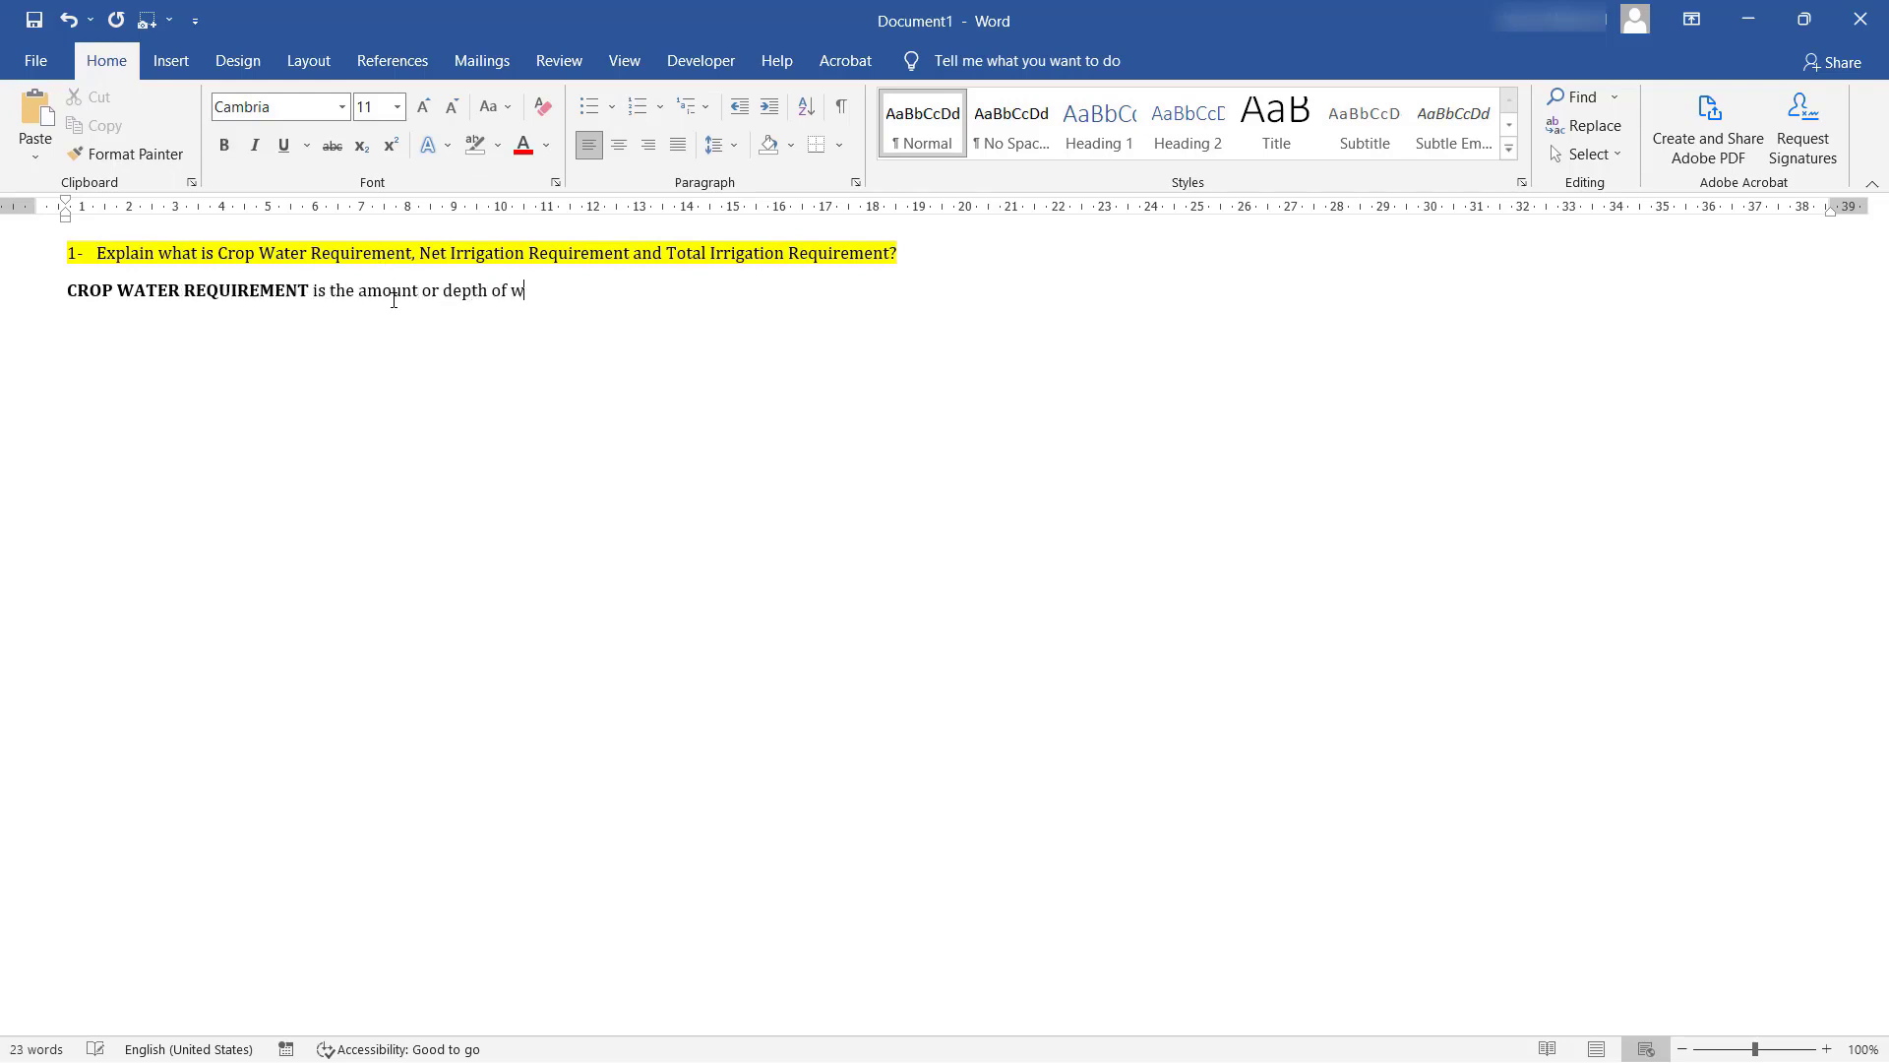
pyautogui.write('ater required for a crop to meet its Evapotranspira')
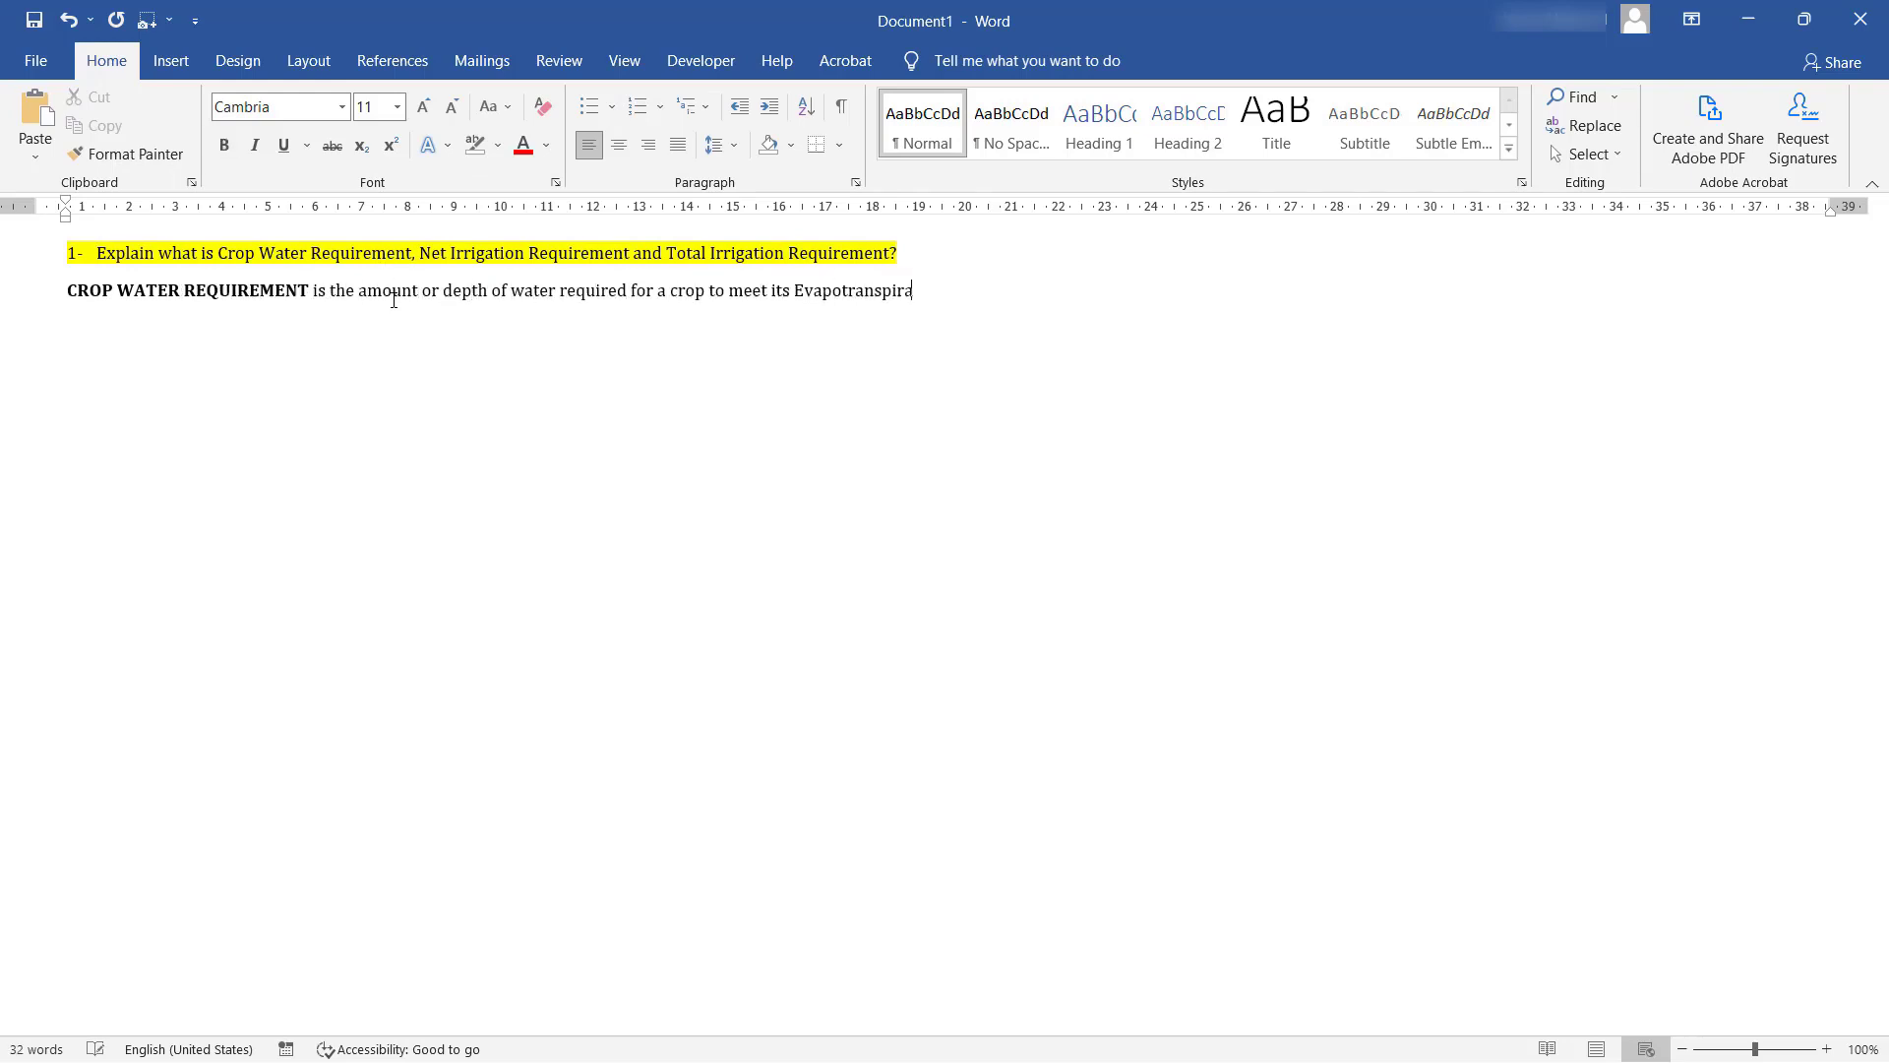
pyautogui.write('tion needs to grow optimally. It ')
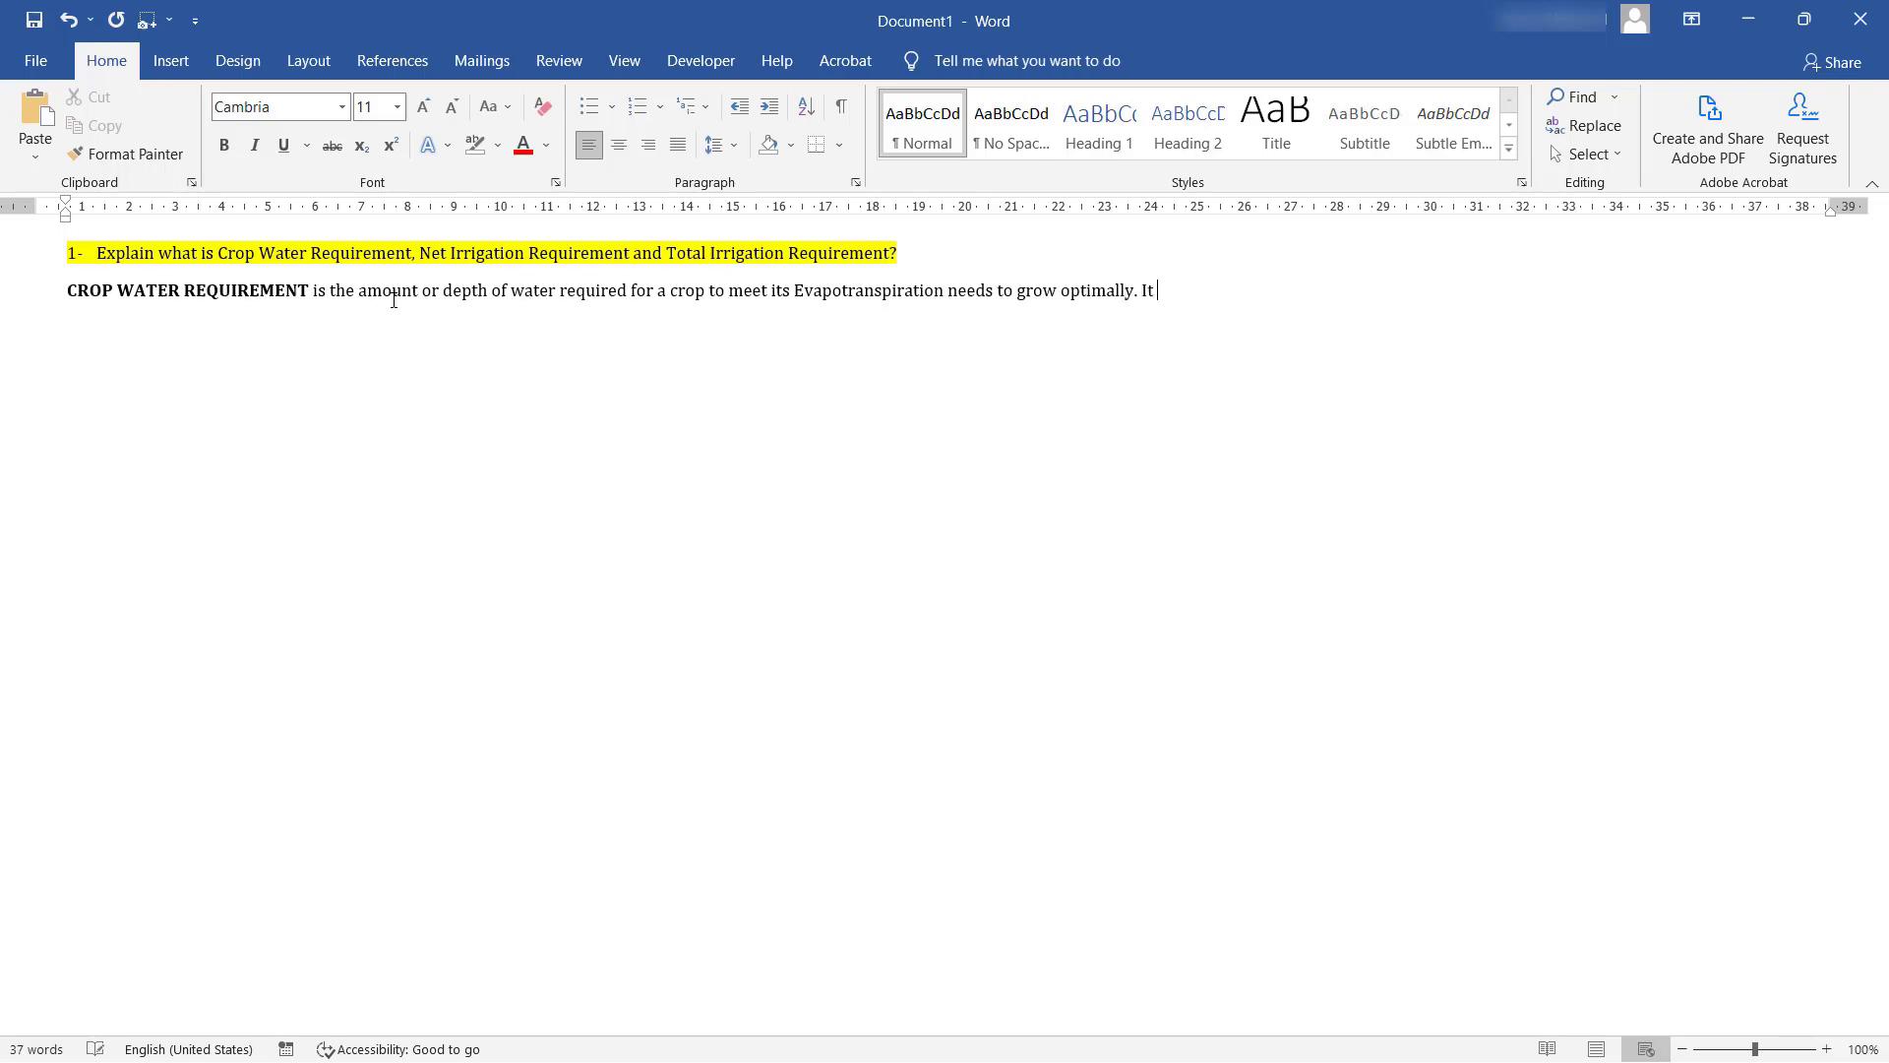
# Step: Complete the second sentence of the definition as "It is dependent on climatic parameters, crop characteristics and environmental factors."
pyautogui.write('is dependent on climatic parameters, cro')
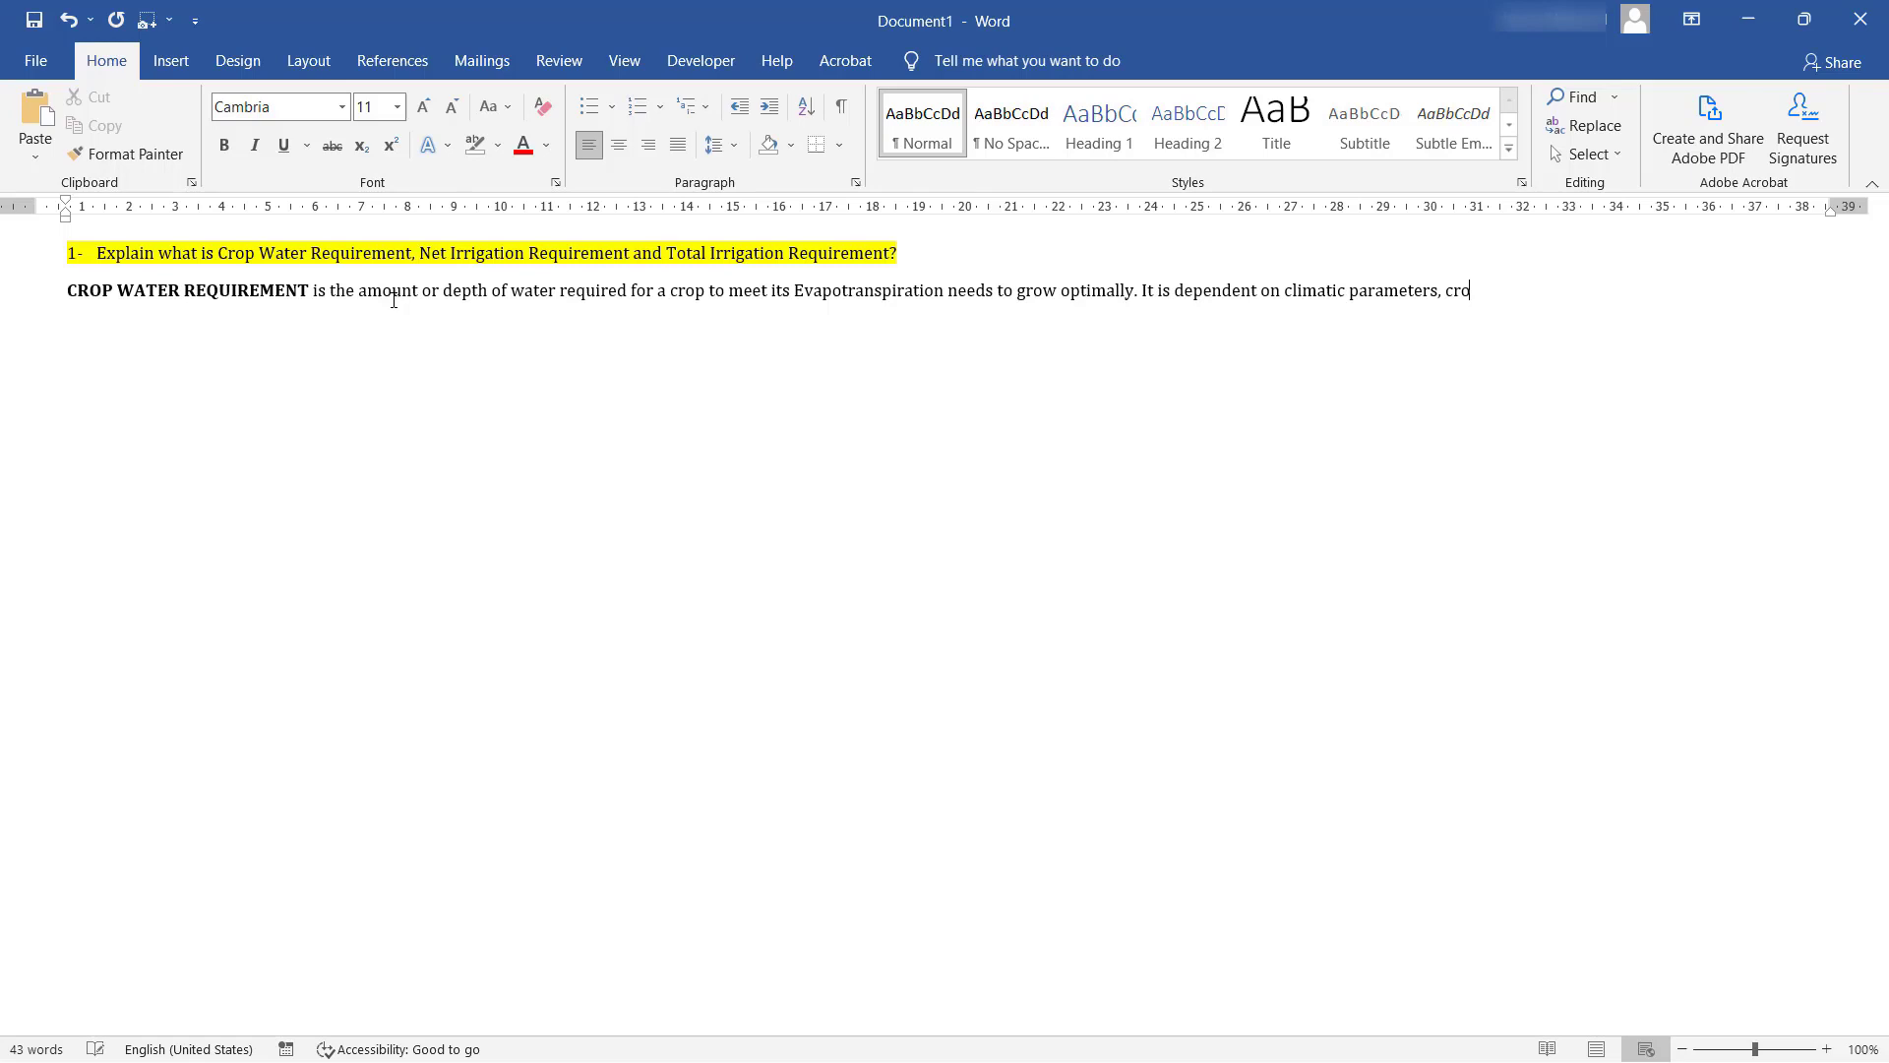
pyautogui.write('p characteristics and environmental f')
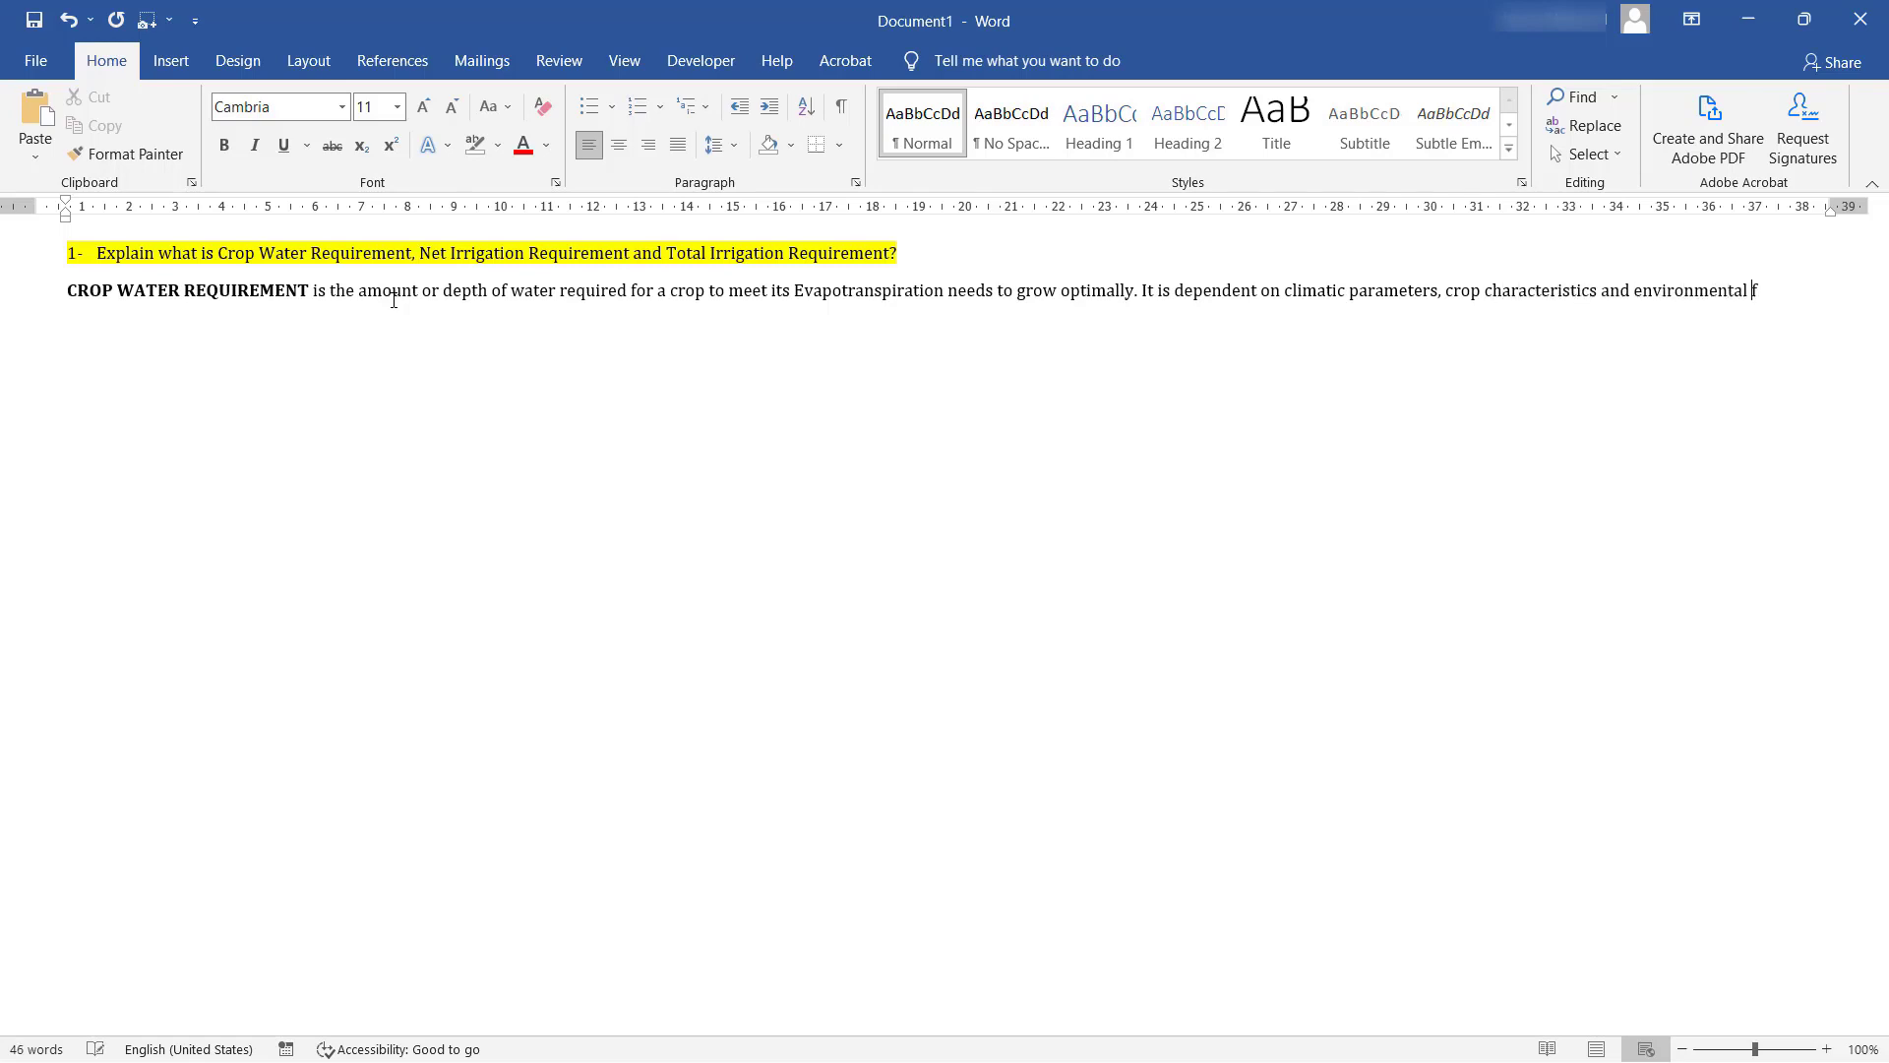
pyautogui.write('actors.')
# Step: Start a new paragraph with "It is particularly necessary for determining total and net irrigation water requirements"
pyautogui.press('Return')
pyautogui.write('It is particularly necessary for determining tota')
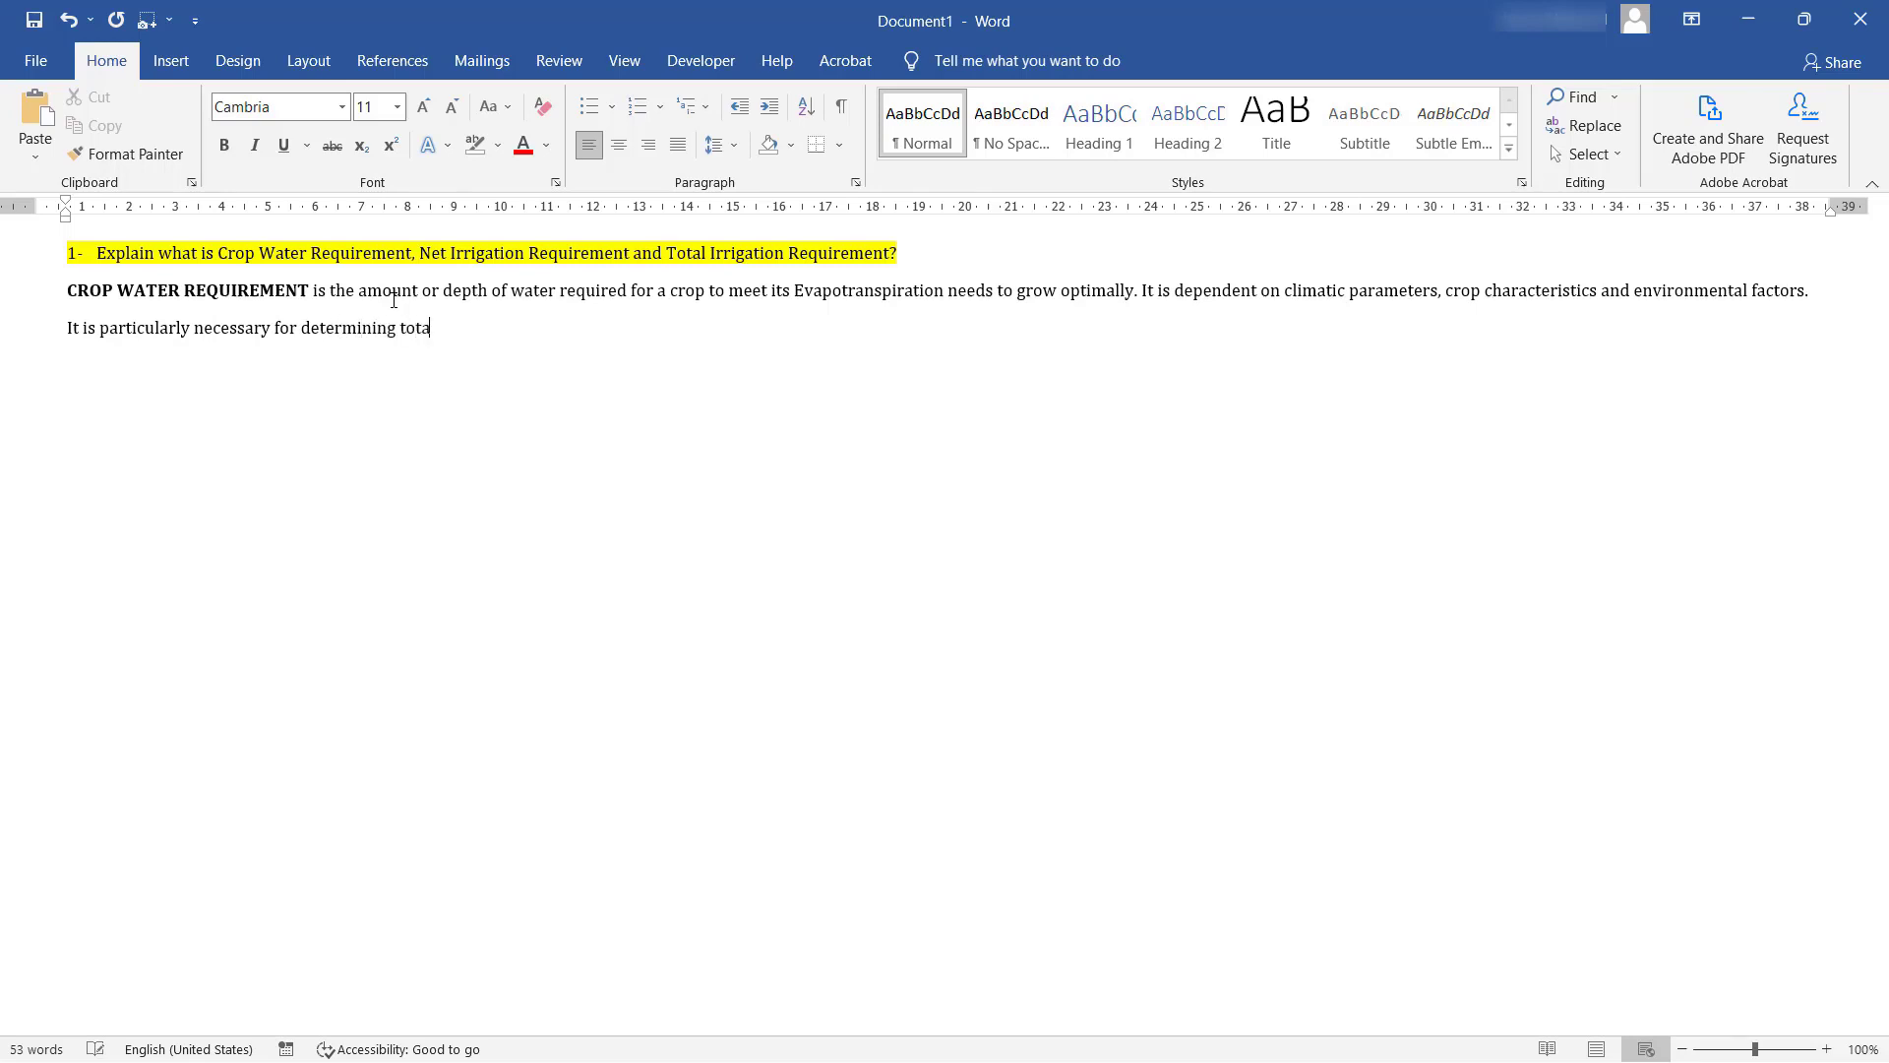
pyautogui.write('l and net irrigation water requirements')
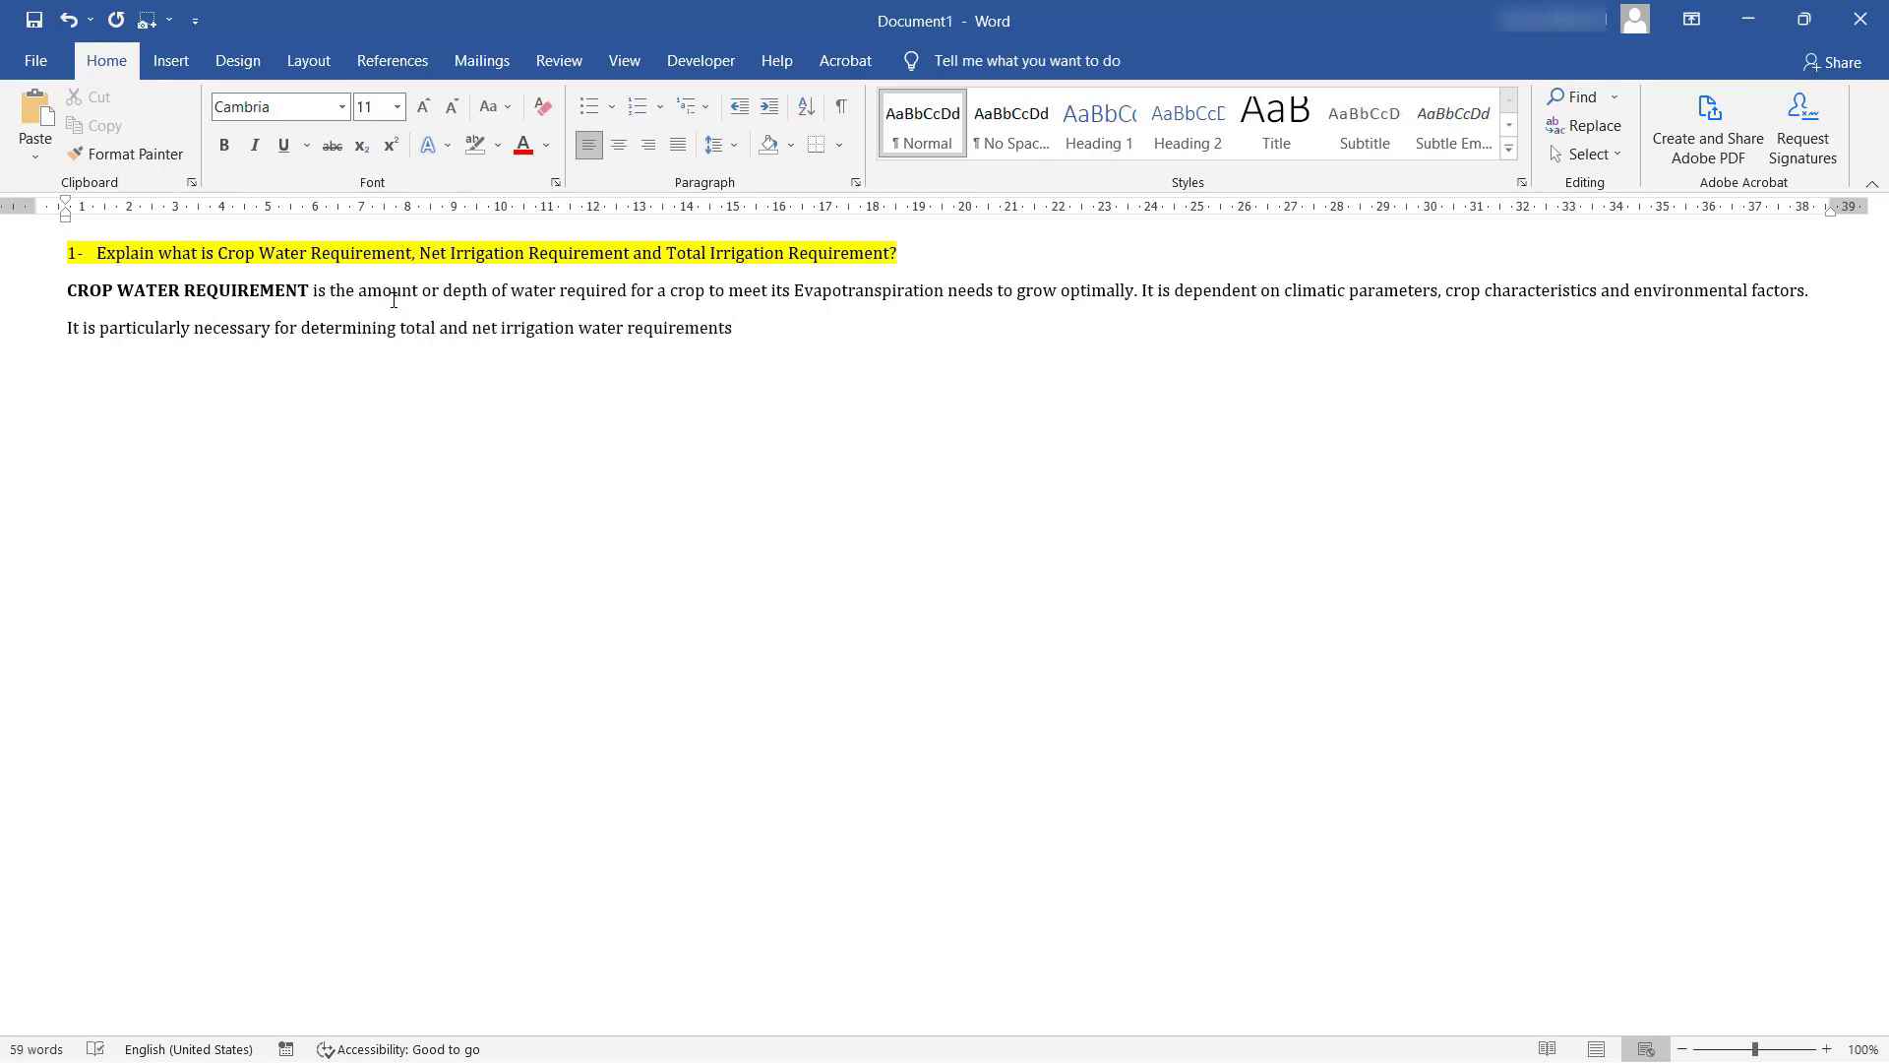
# Step: Continue the sentence with ", as well as irrigation scheduling, for which daily and weekly crop water needs are required to be calculated."
pyautogui.write(', as well as irrigation scheduling')
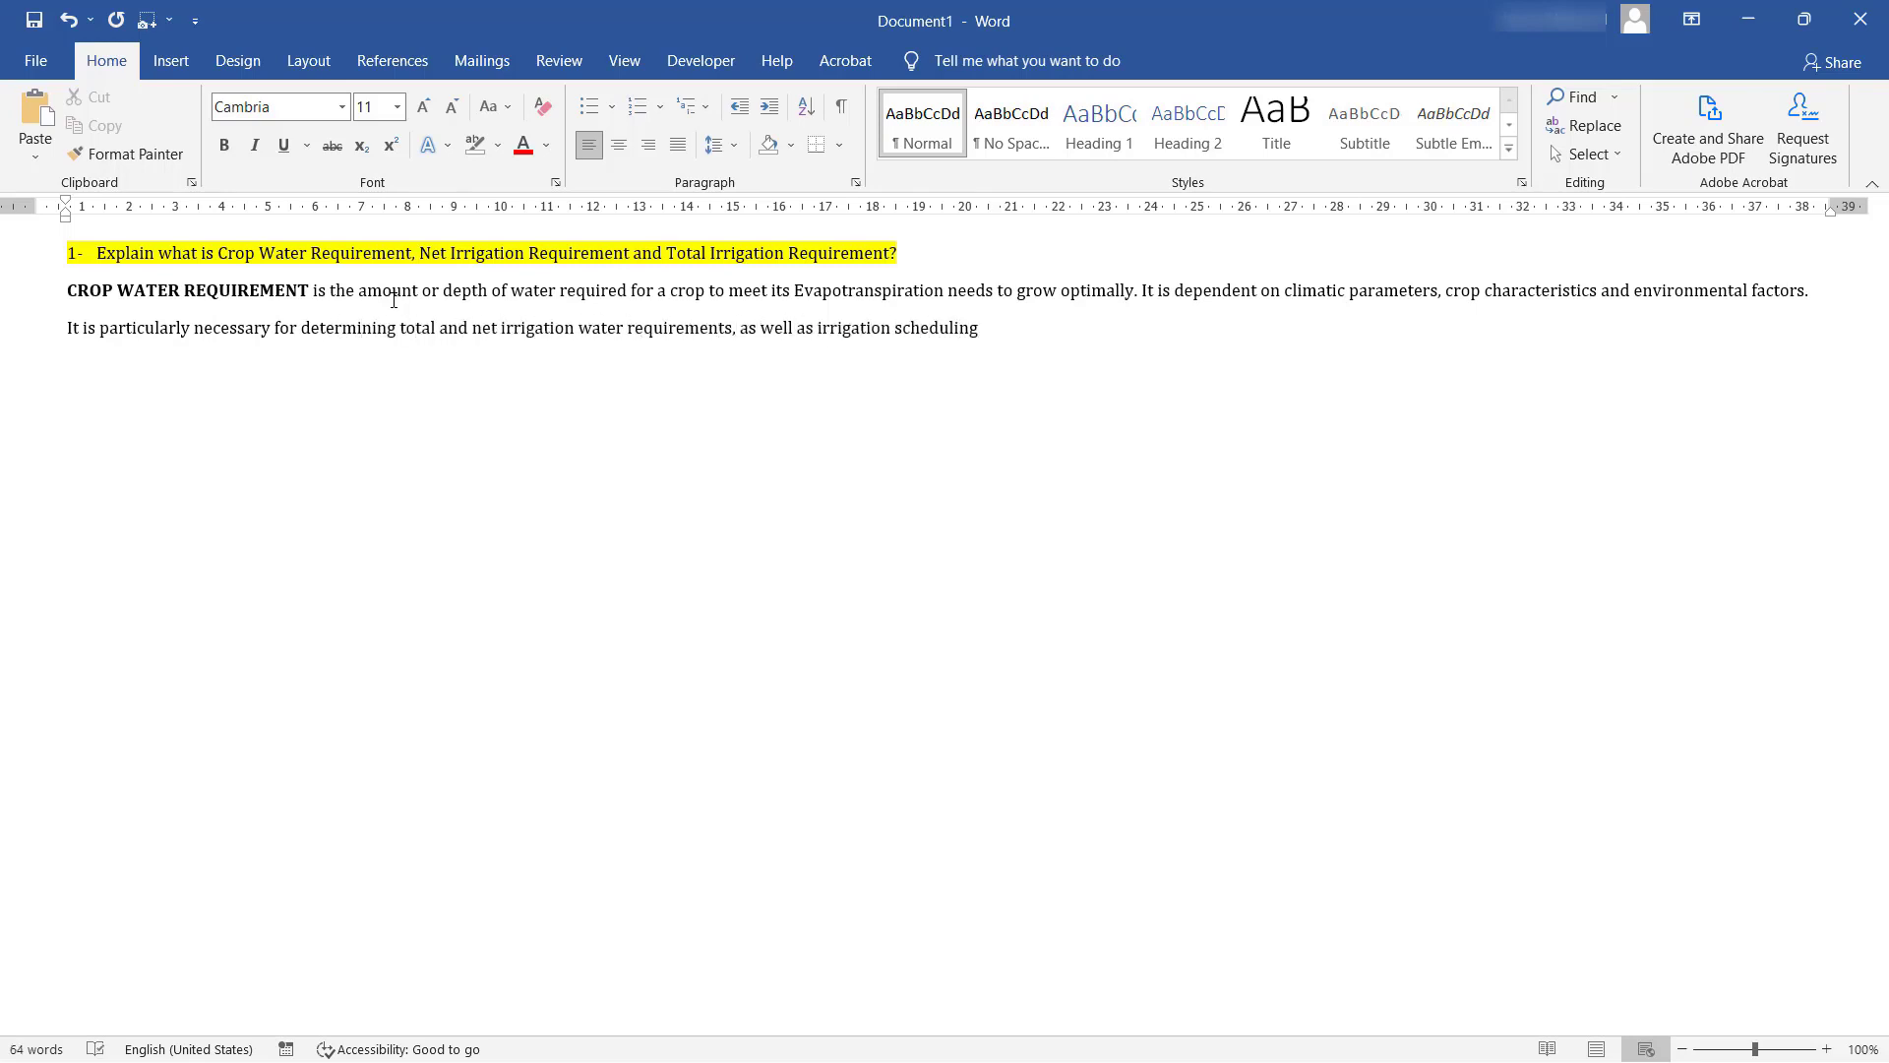
pyautogui.write(', for which daily and weekly crop water needs are')
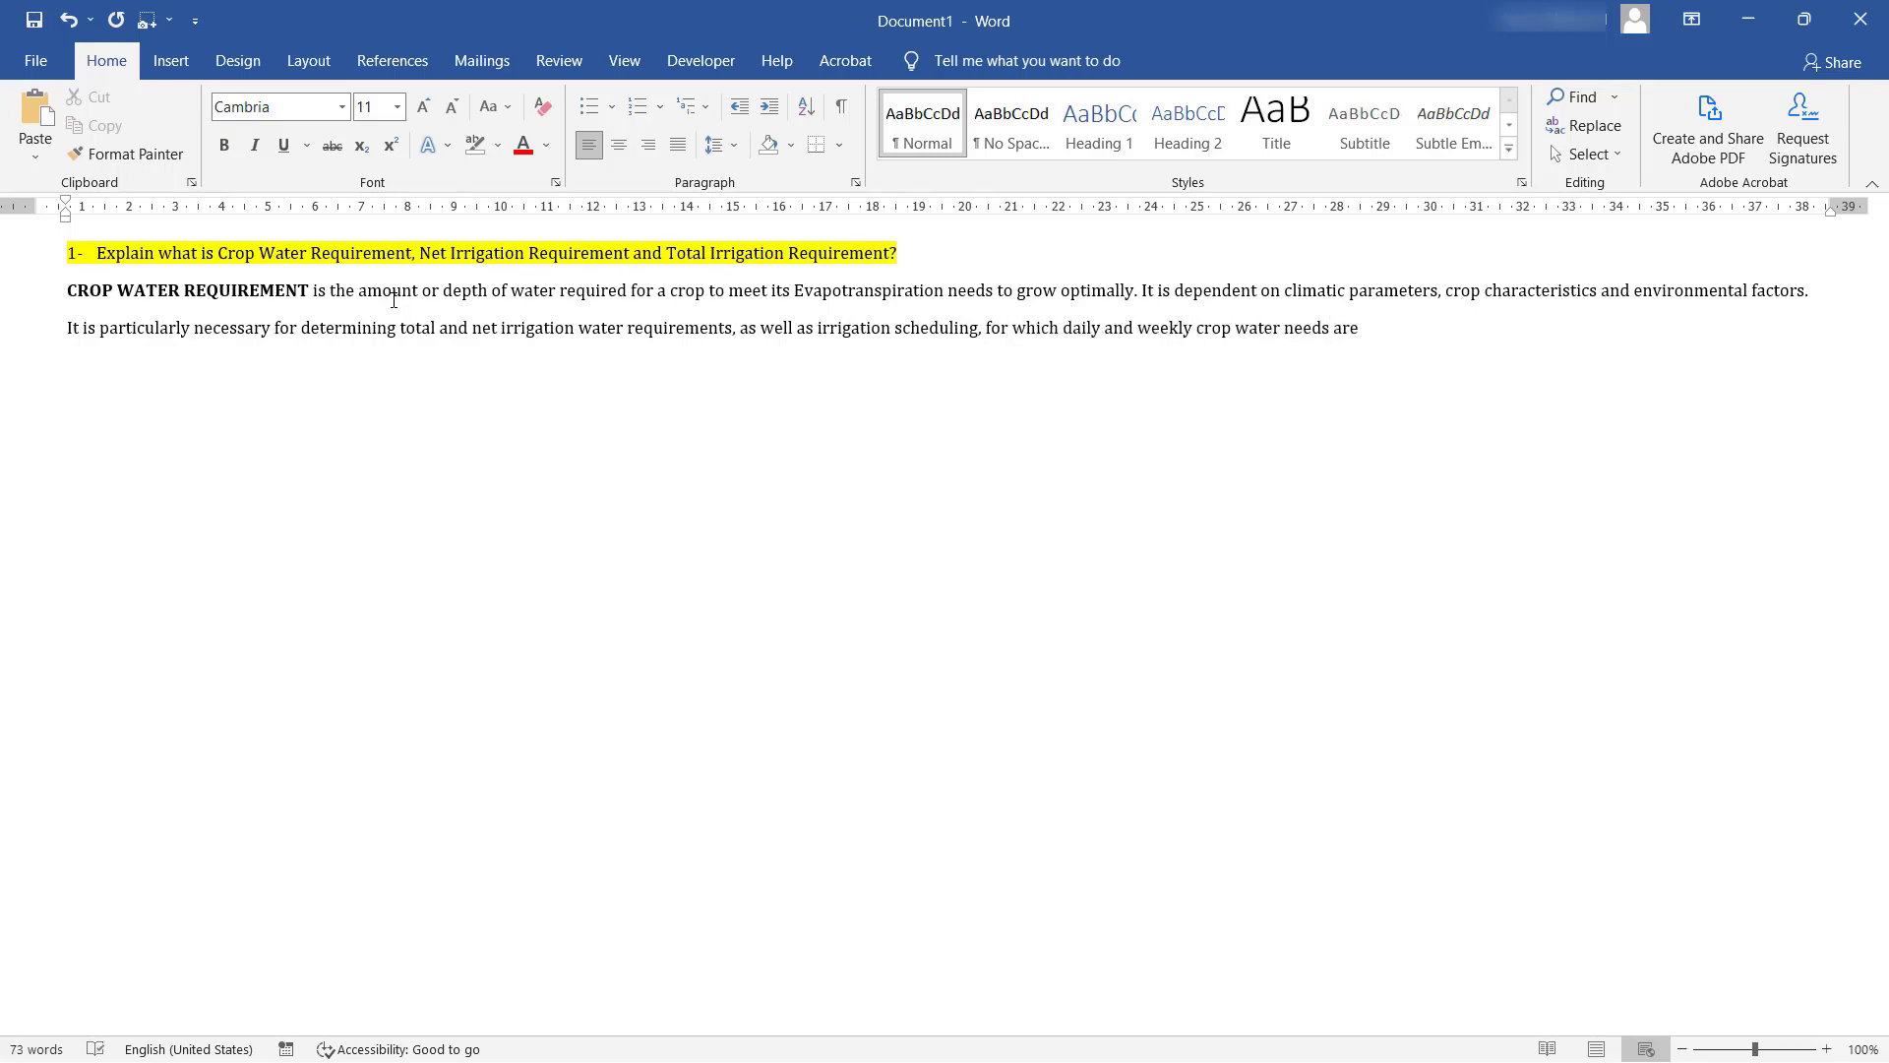
pyautogui.write(' required to be calculated. Longer period')
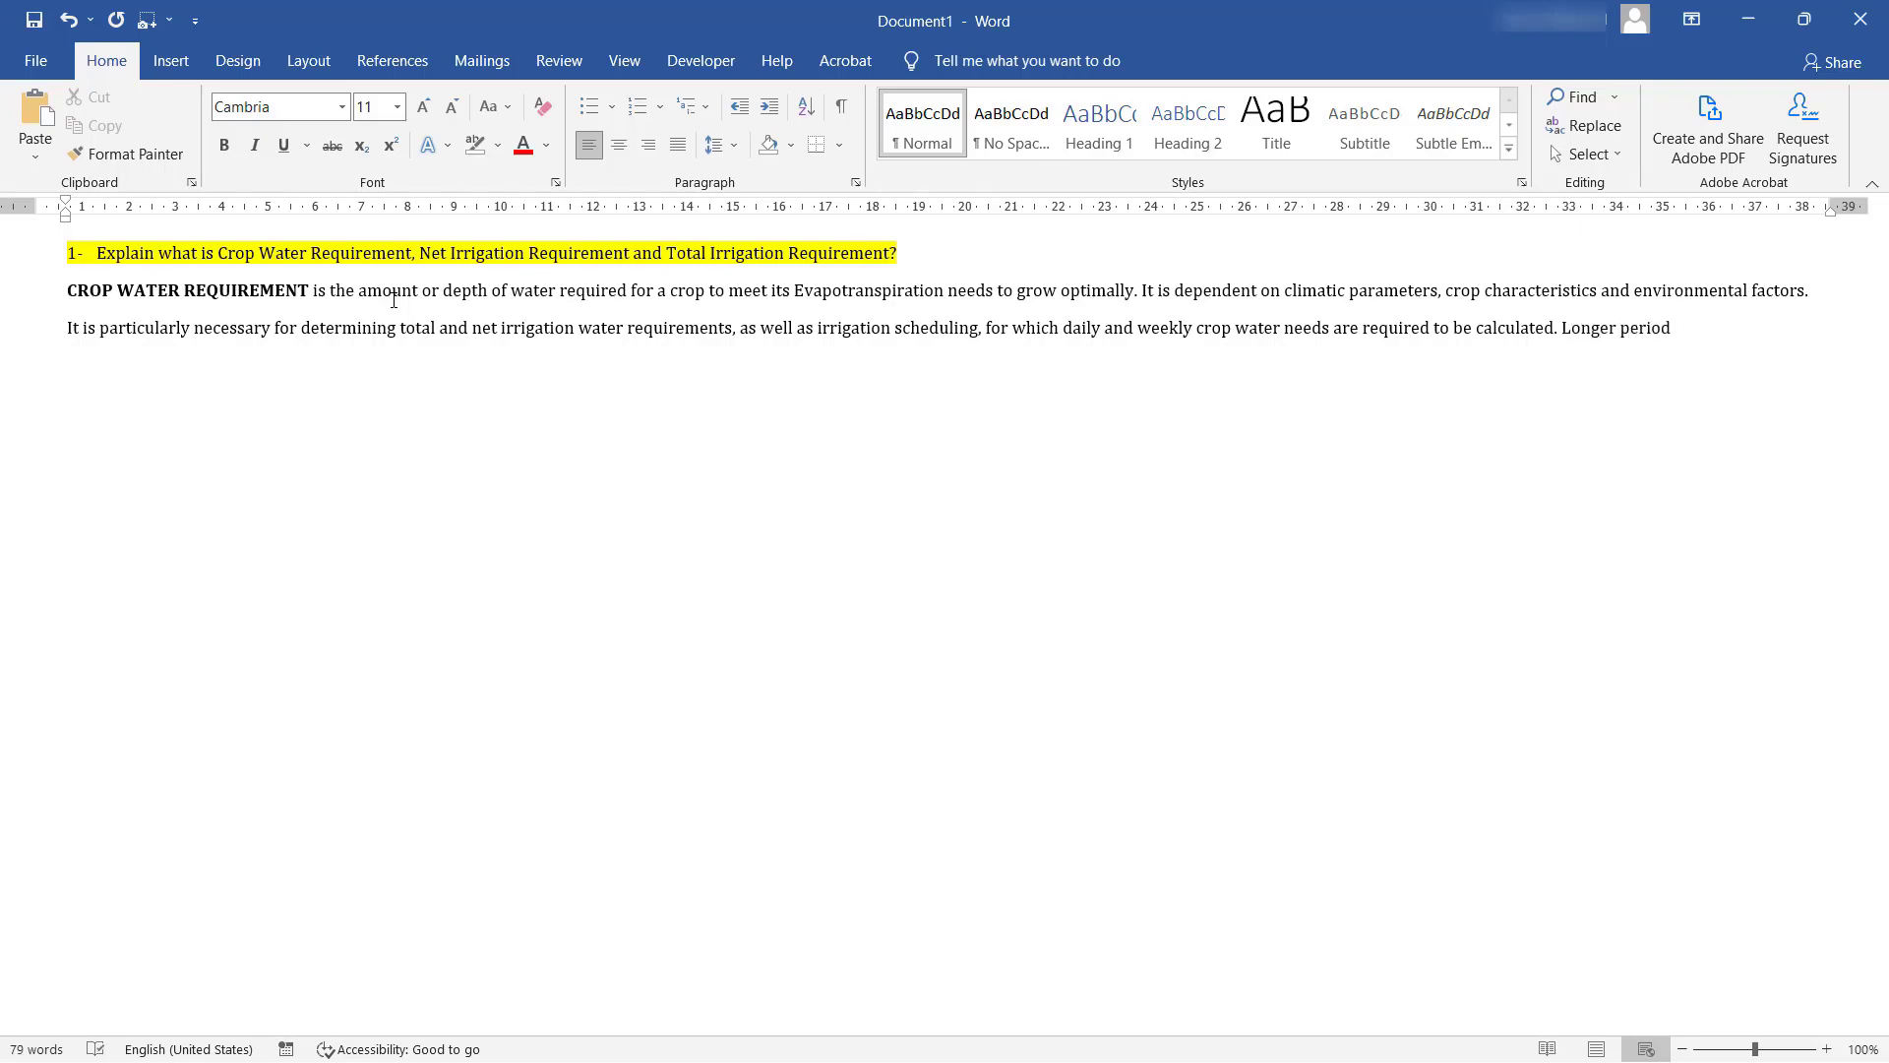
# Step: Complete the next sentence as "Longer period crop water requirement data is generally used in establishing irrigation, storage and conveyance system capacities."
pyautogui.write(' crop water requirement data is generally used ')
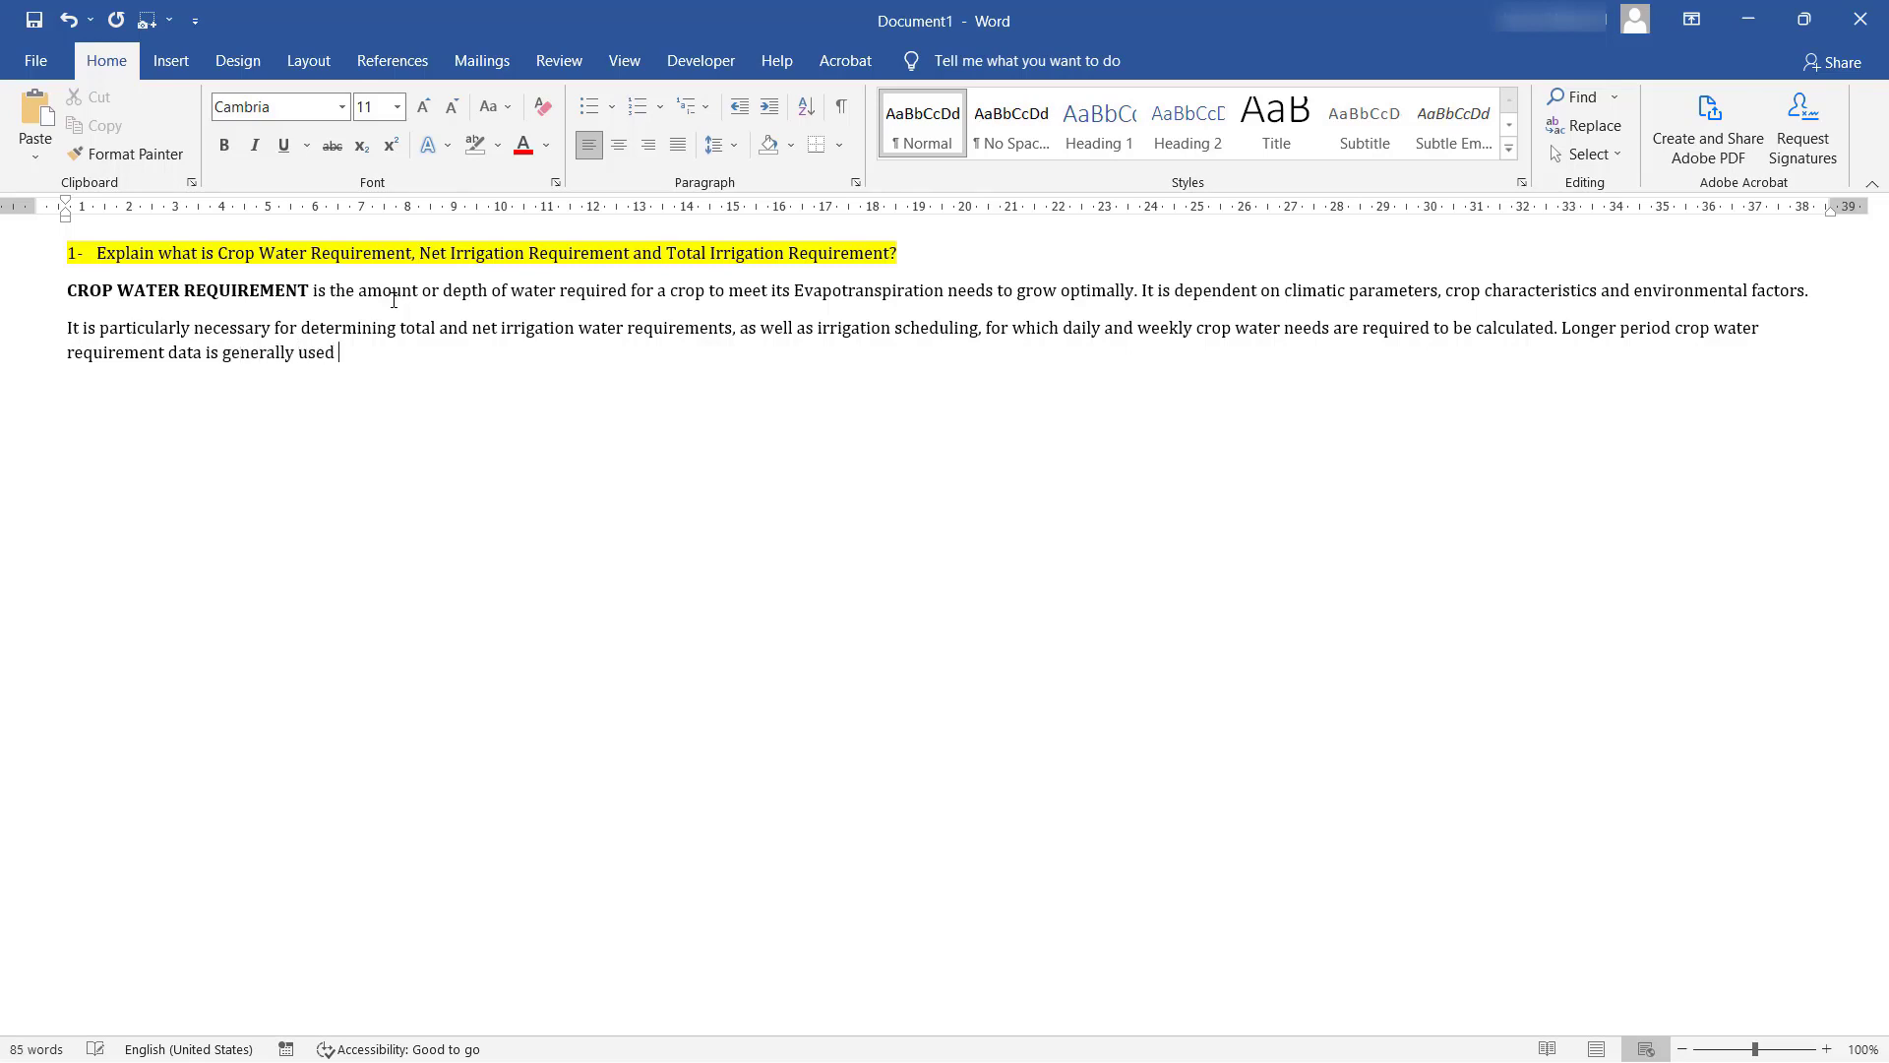
pyautogui.write('in establishing irrigation')
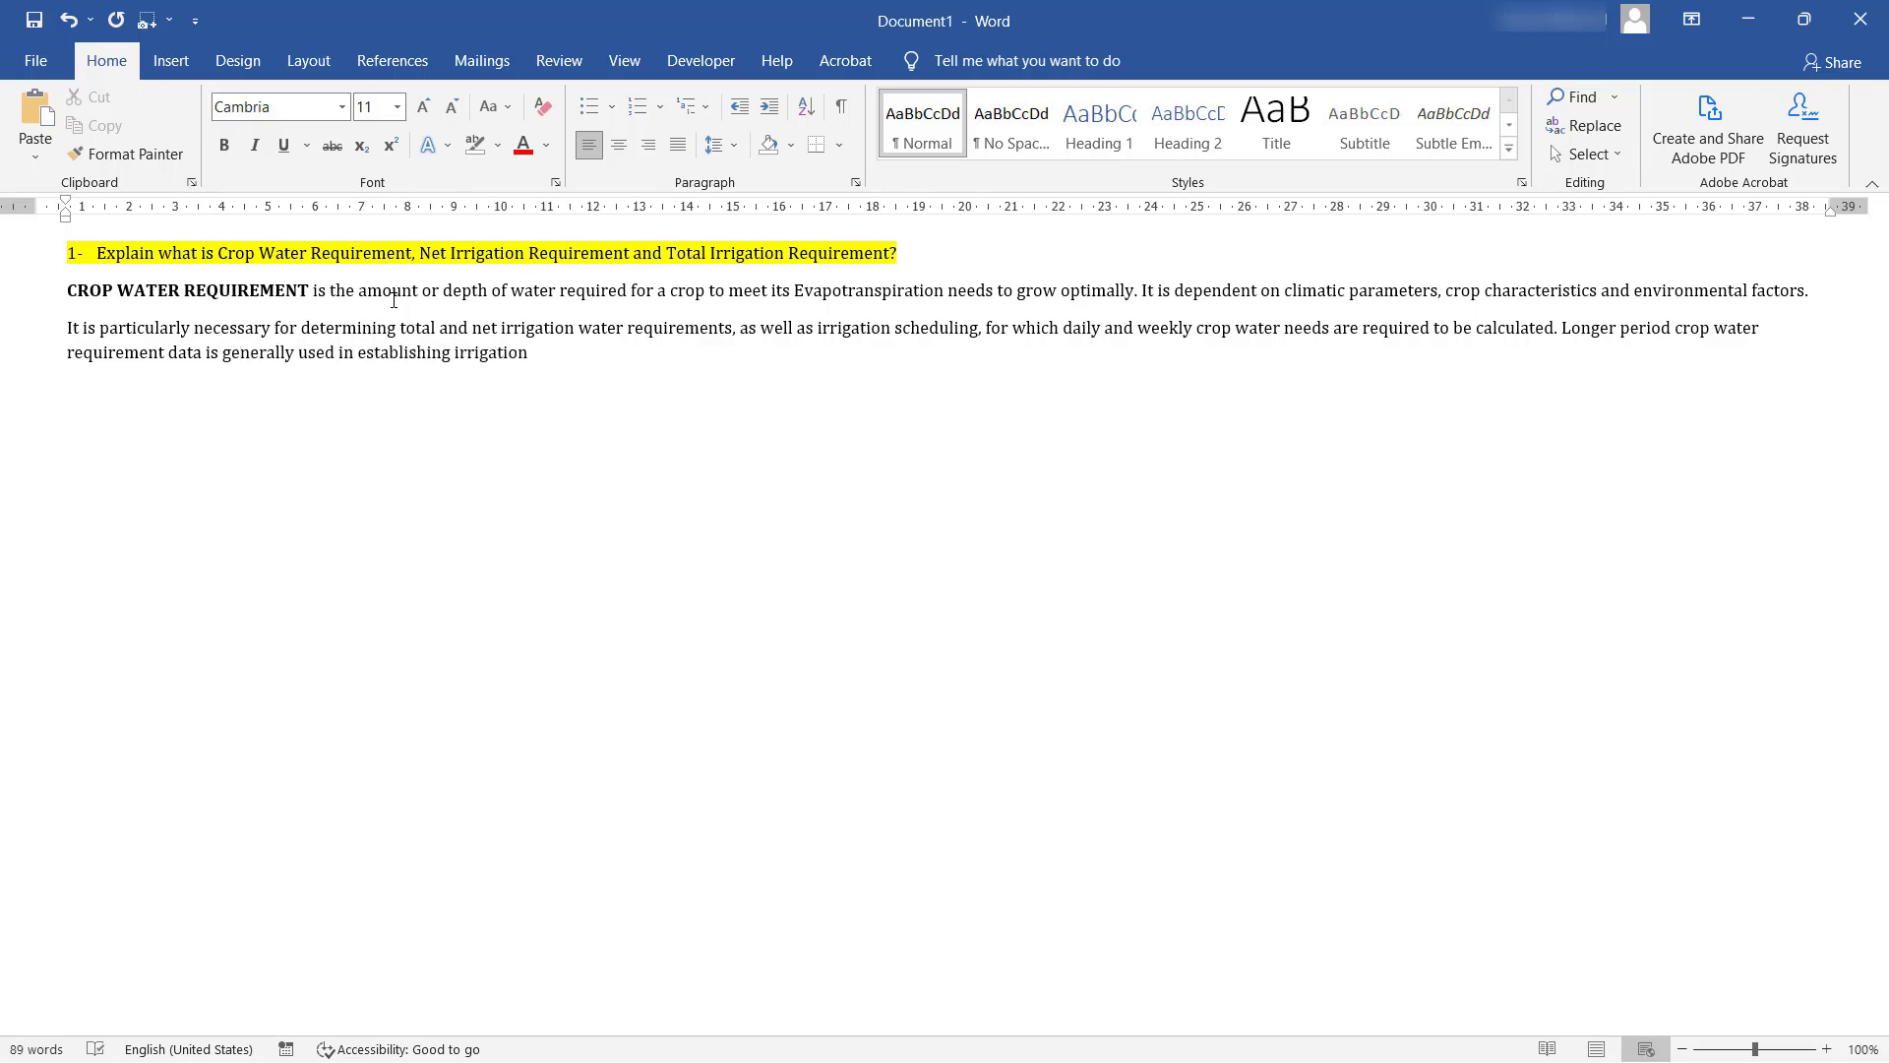
pyautogui.write(', storage and conveyance sys')
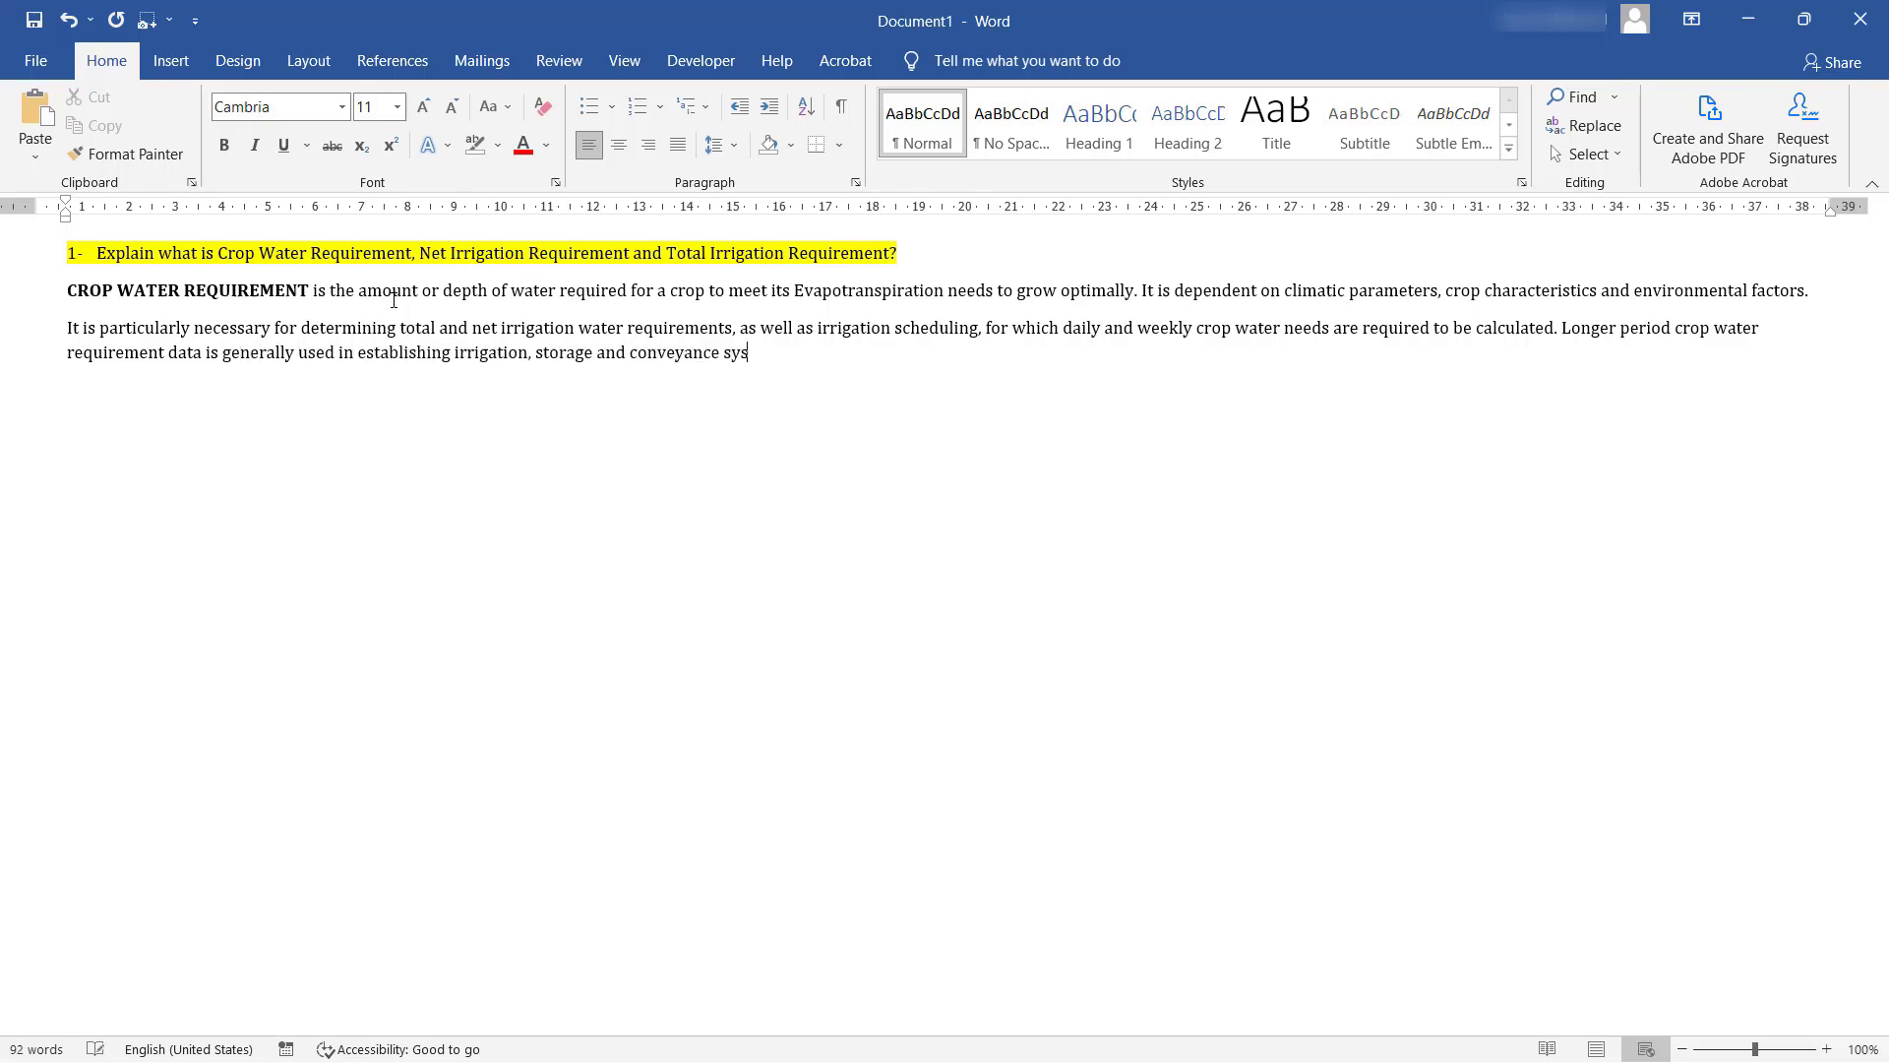
pyautogui.write('tem capacities.')
# Step: Start a new paragraph with bold "NET IRRIGATION REQUIREMENT" followed by regular text "is the quantity of water that must be available"
pyautogui.press('Return')
pyautogui.hotkey('ctrl', 'b')
pyautogui.write('NET IRRIGATION REQUIREMENT:')
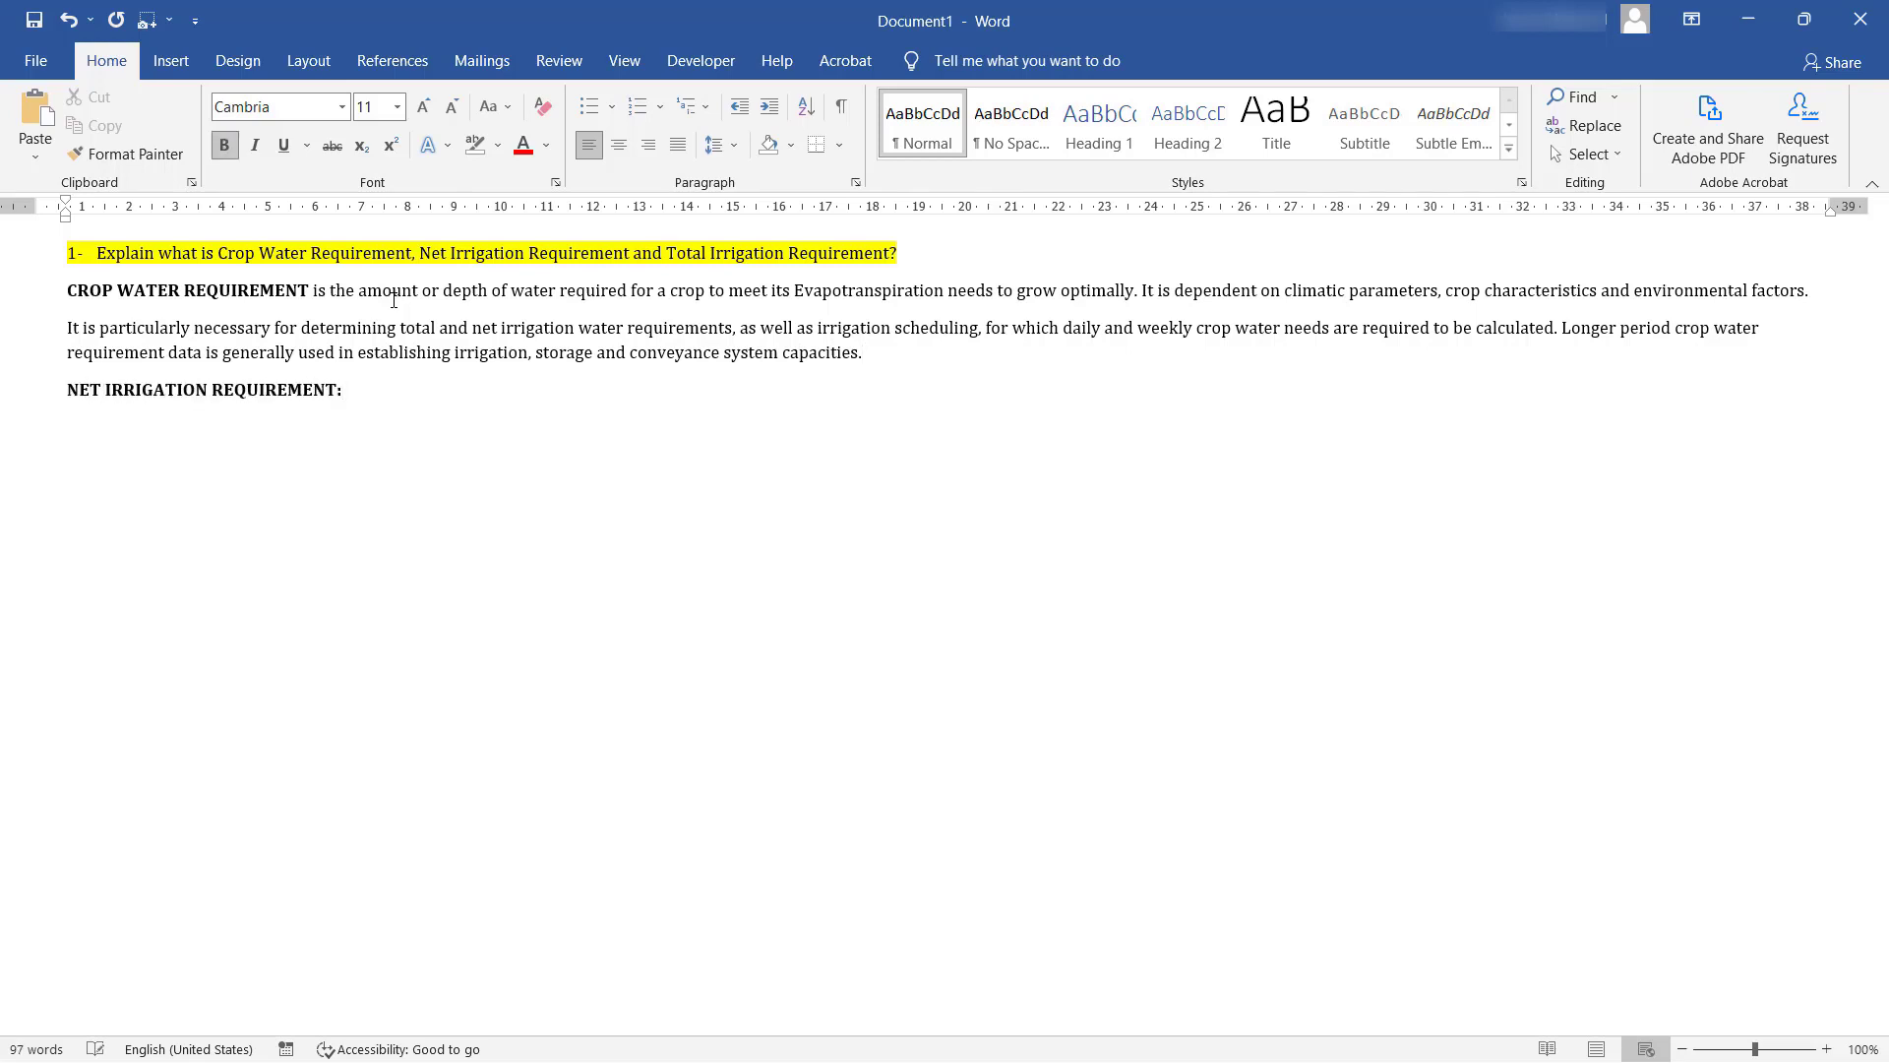
pyautogui.press('BackSpace')
pyautogui.hotkey('ctrl', 'b')
pyautogui.write('is the quantity of water that must be available ')
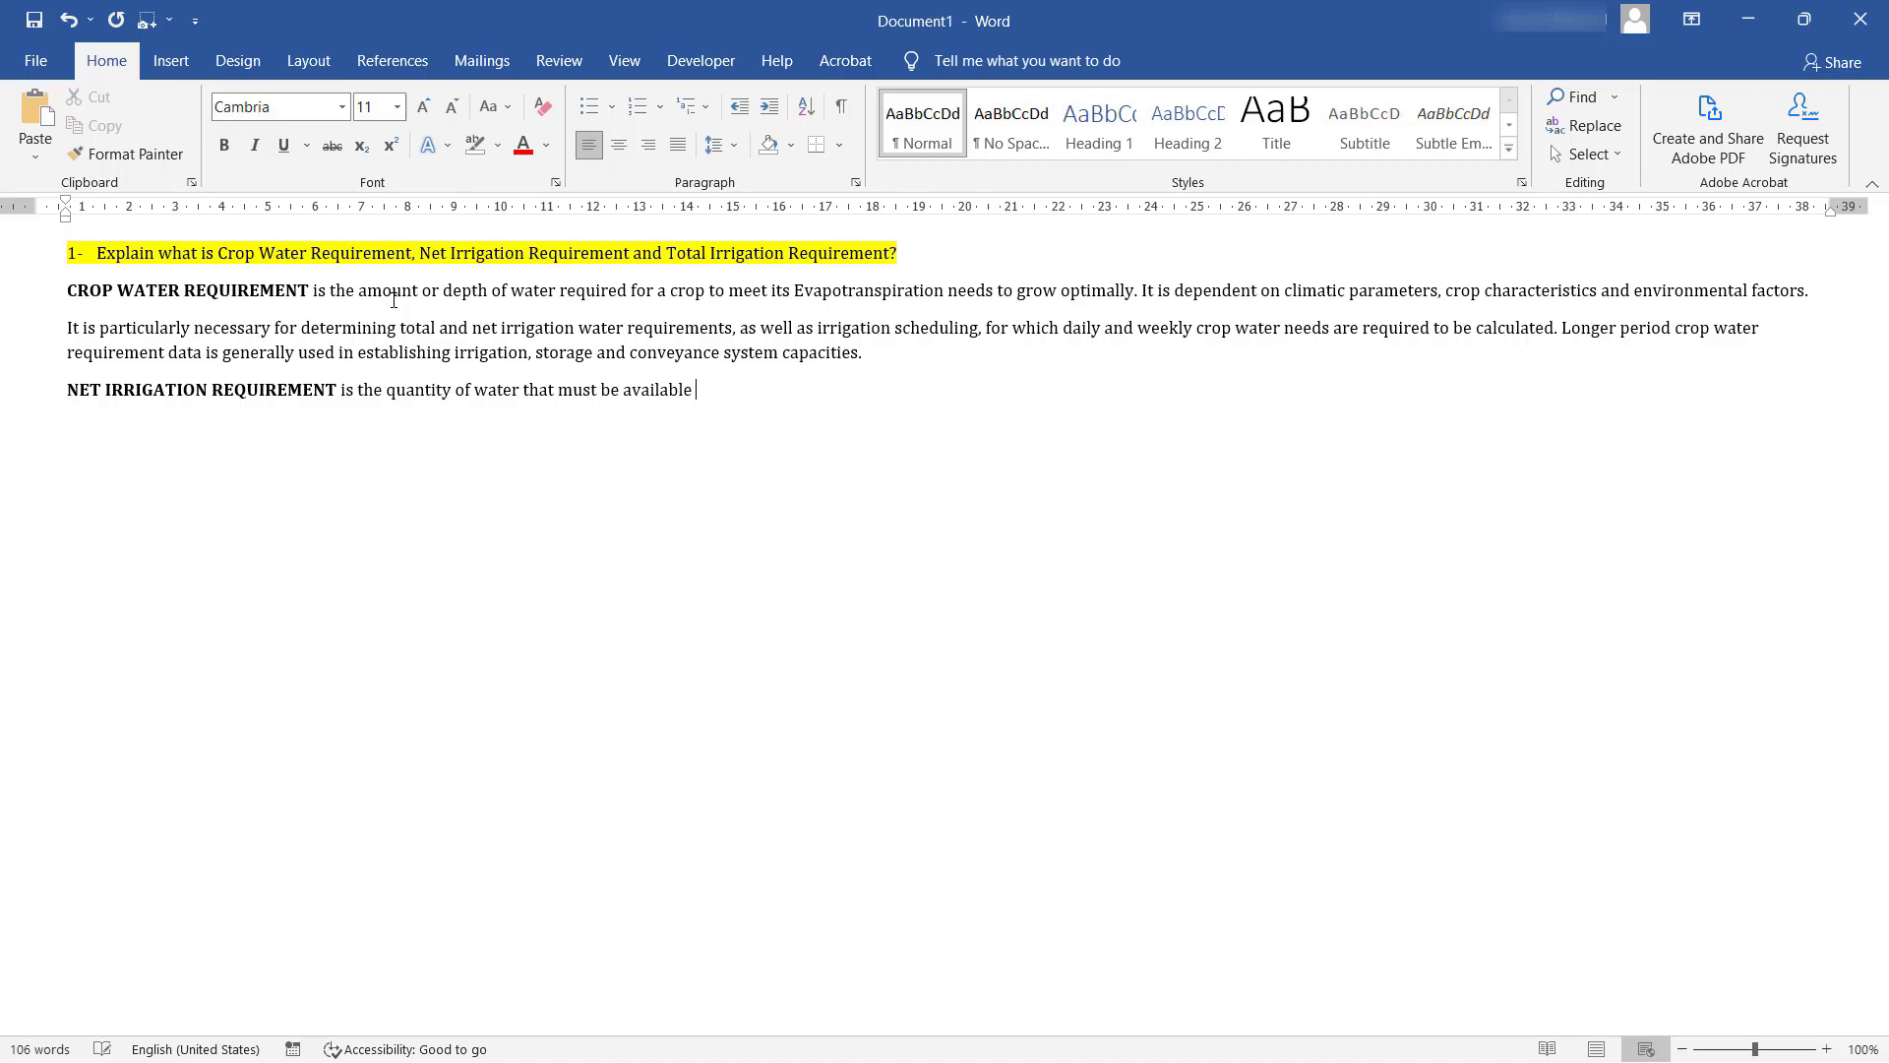
# Step: Continue with "or stored in the root zone through irrigation to bring the soil moisture level to field capacity. During irrigation, some part of the applied"
pyautogui.write('or stored in the root zone through irrigation')
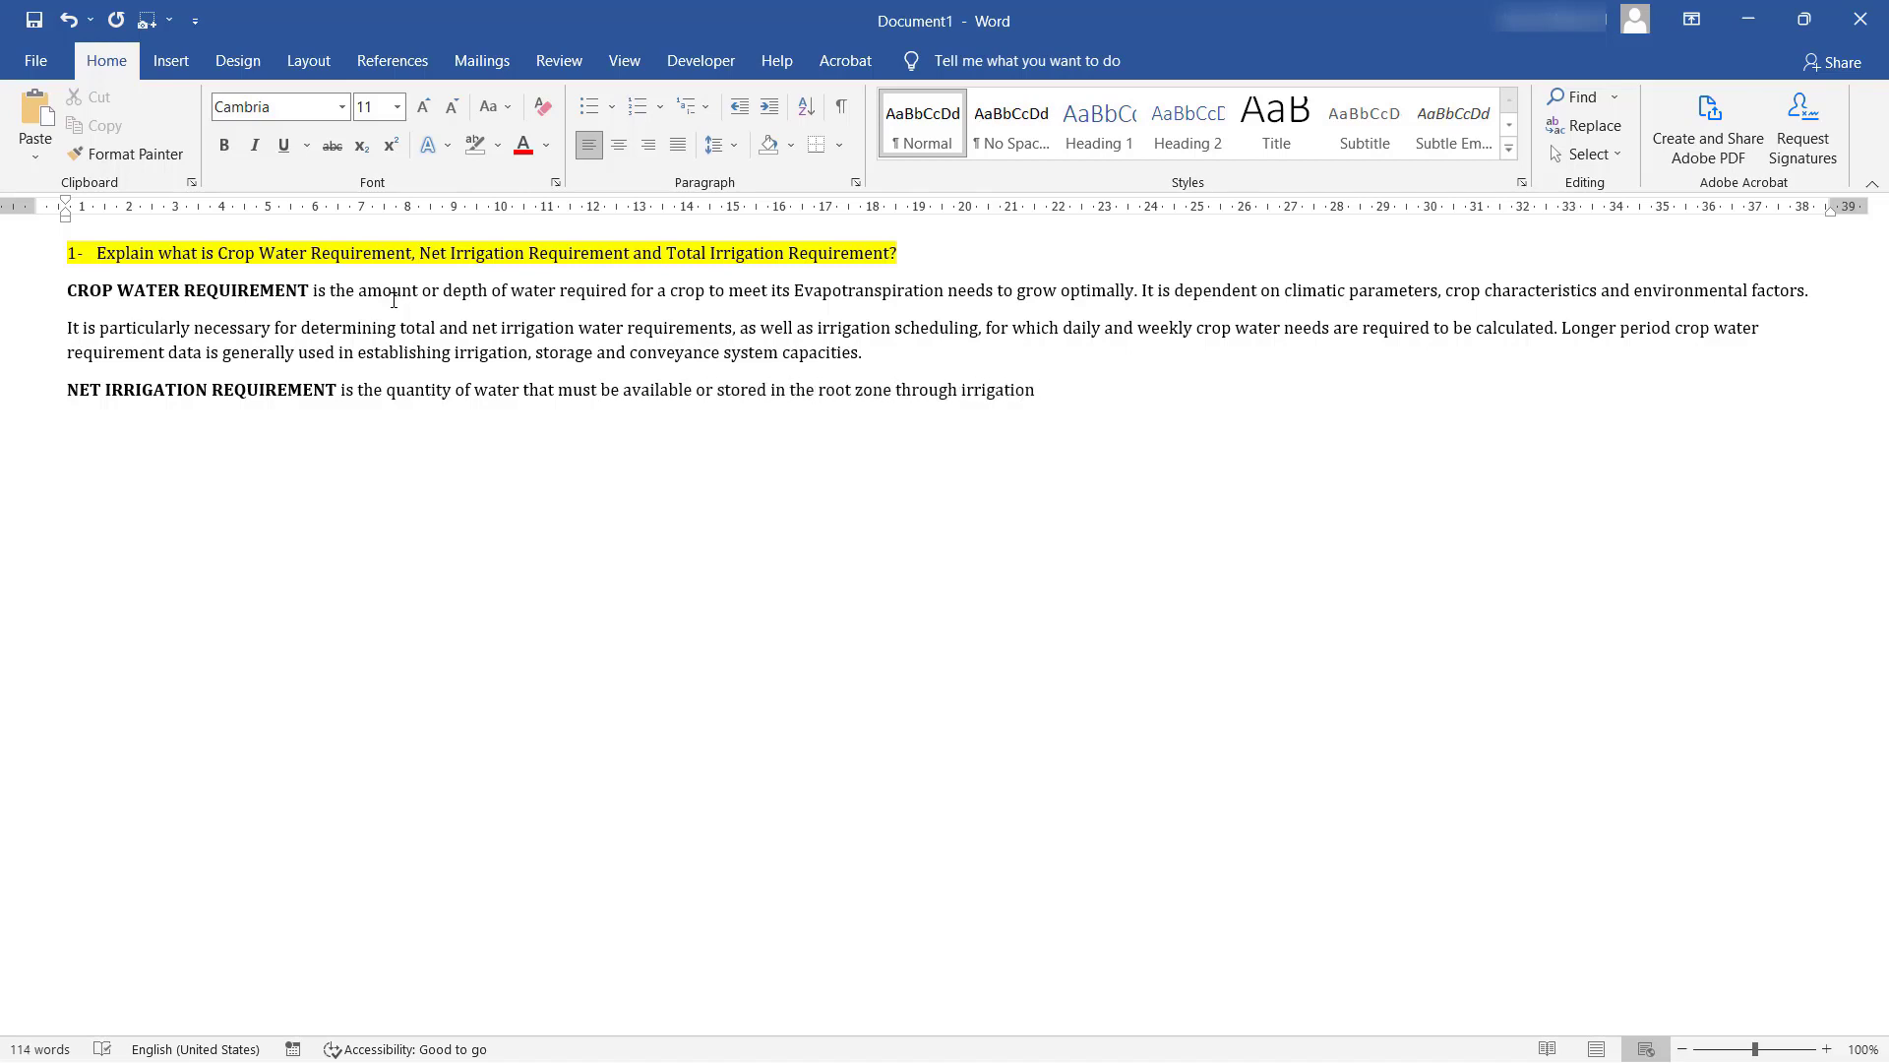
pyautogui.write(' to bring the soil moisture level to field cap')
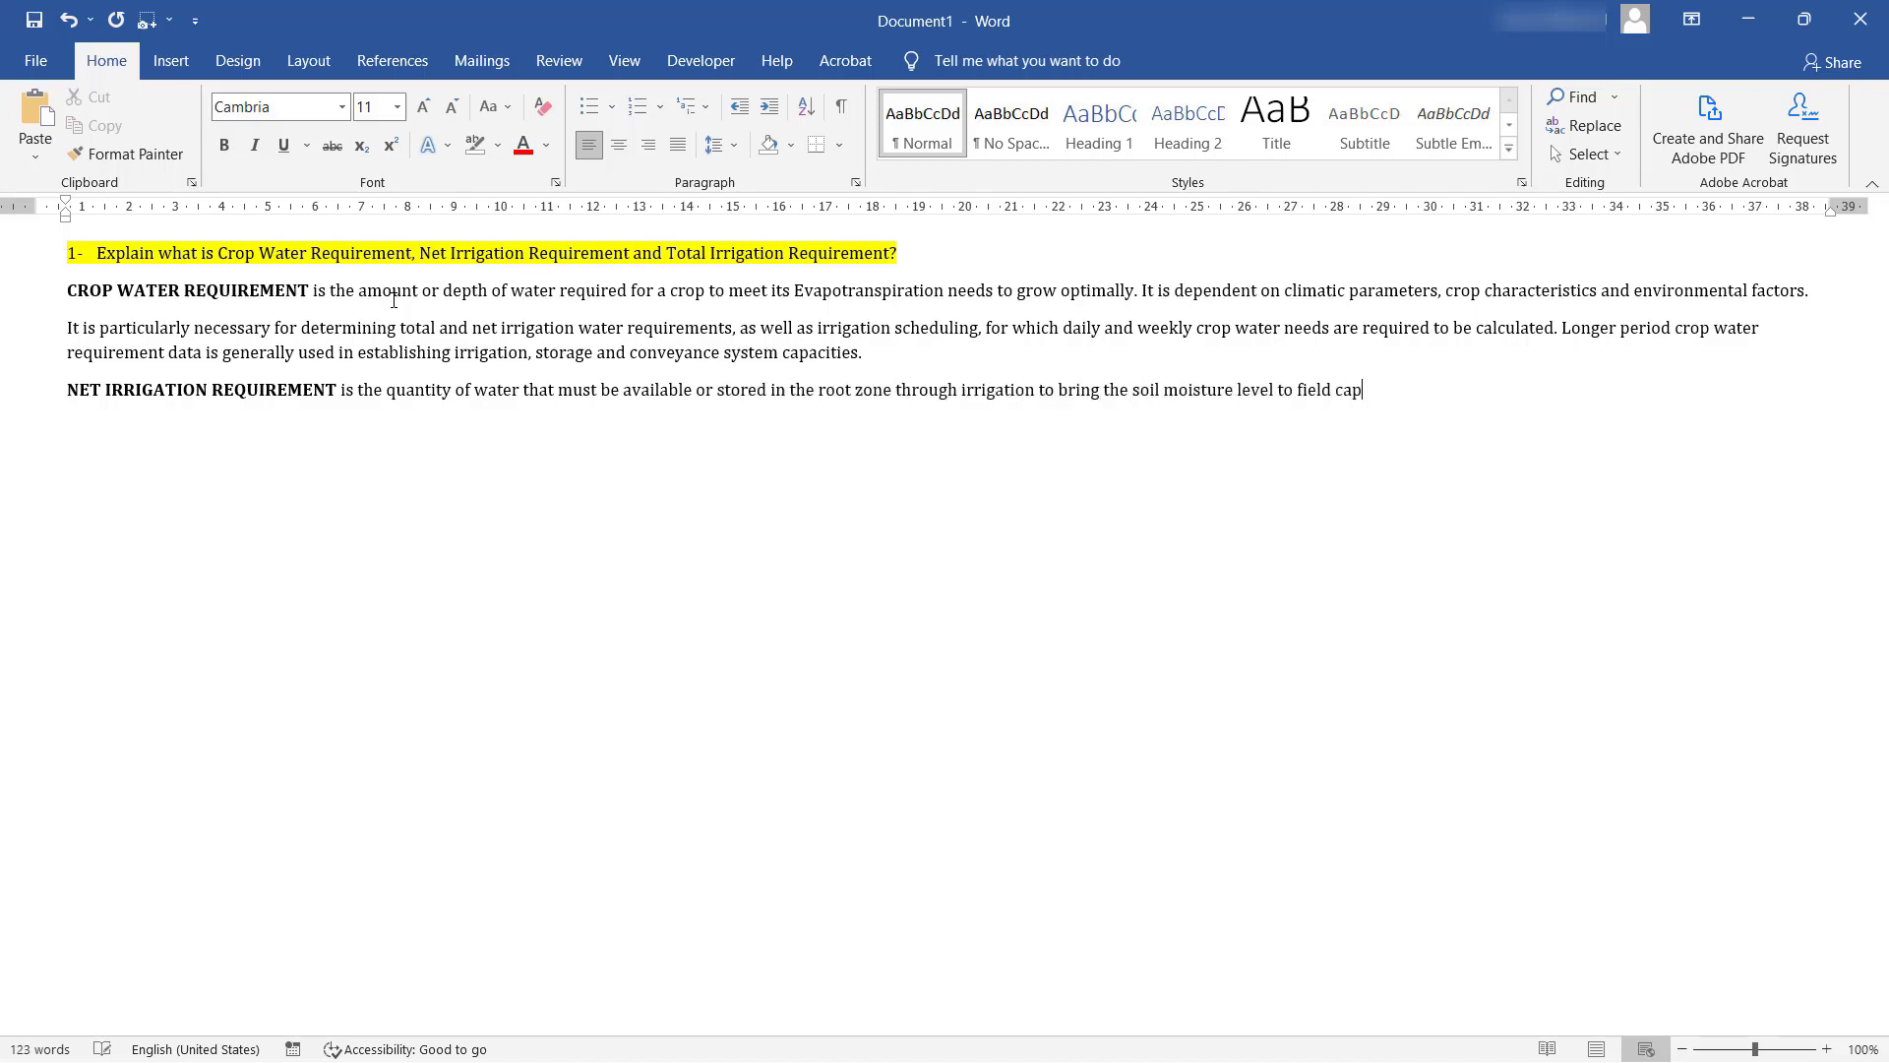
pyautogui.write('acity. During irrigation, some part of the applied')
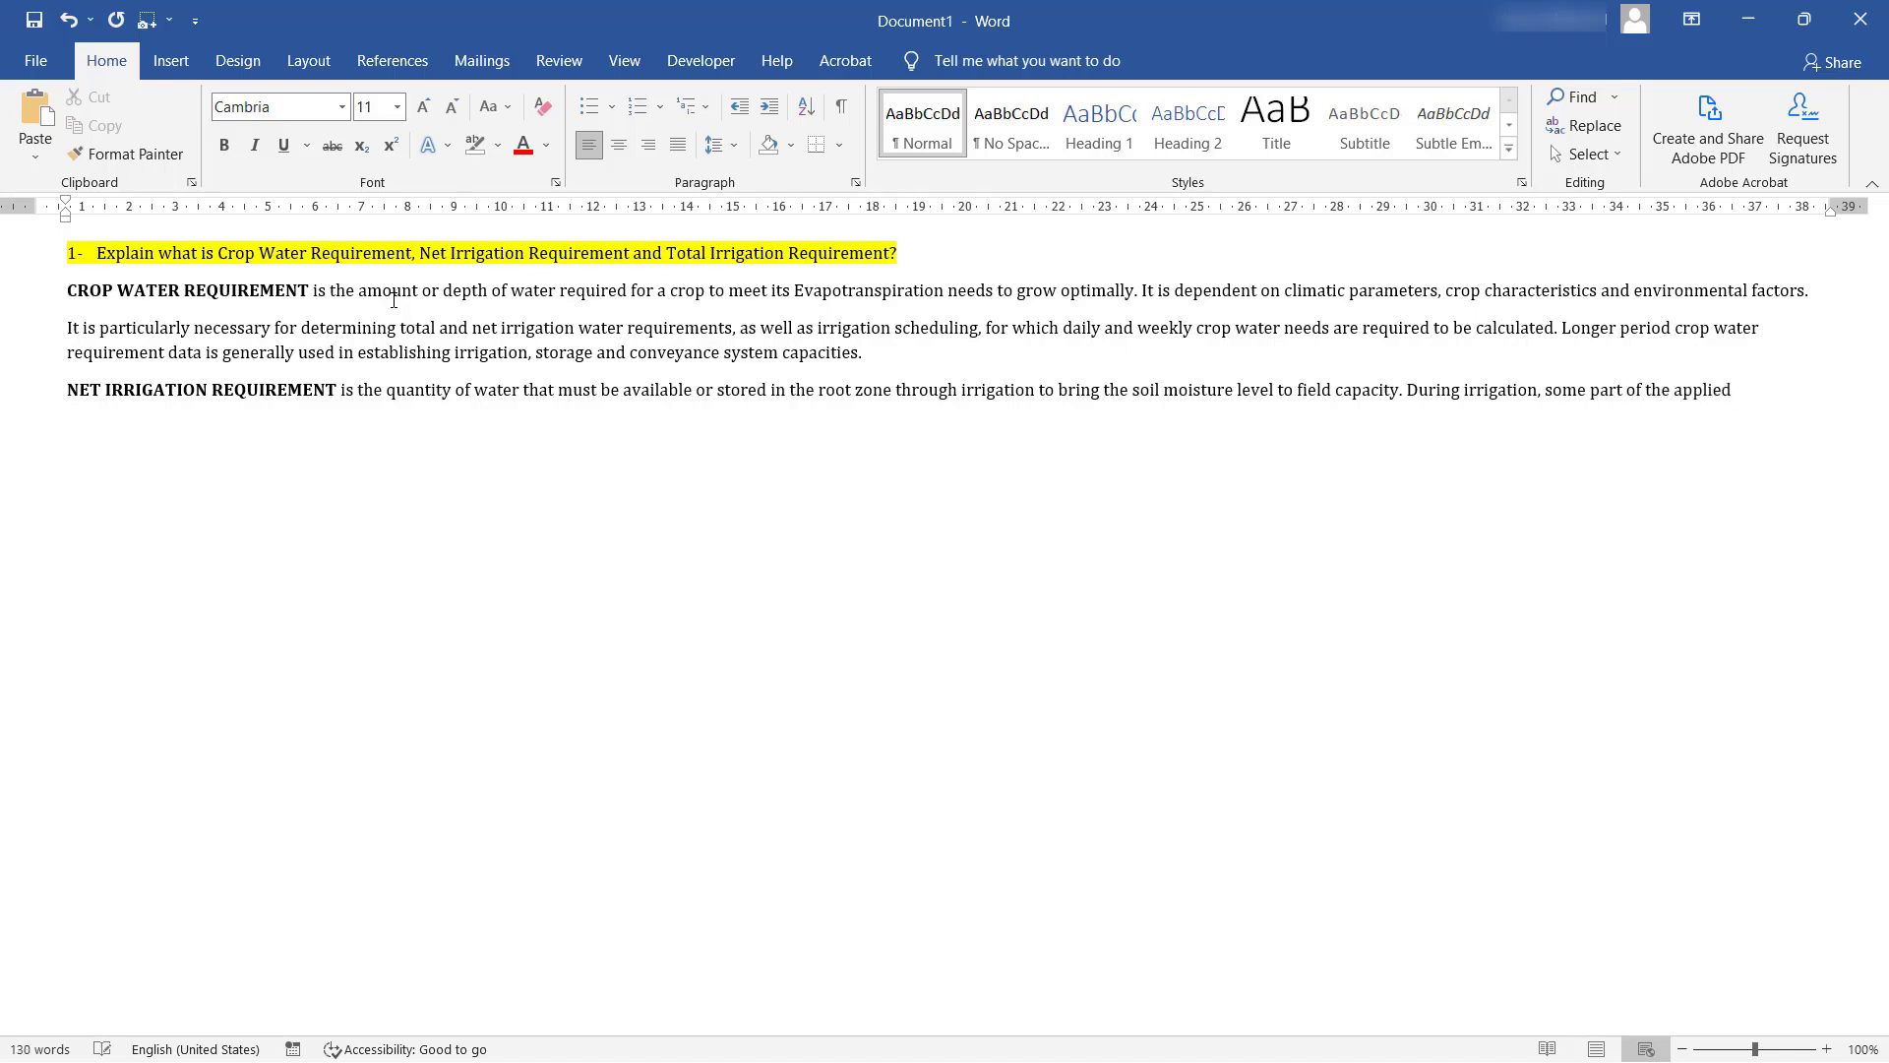
# Step: Continue the sentence with "water is stored in the root zone, while the other part, known as unavailable water, is lost through runoff"
pyautogui.write(' water is stored in the root zone, ')
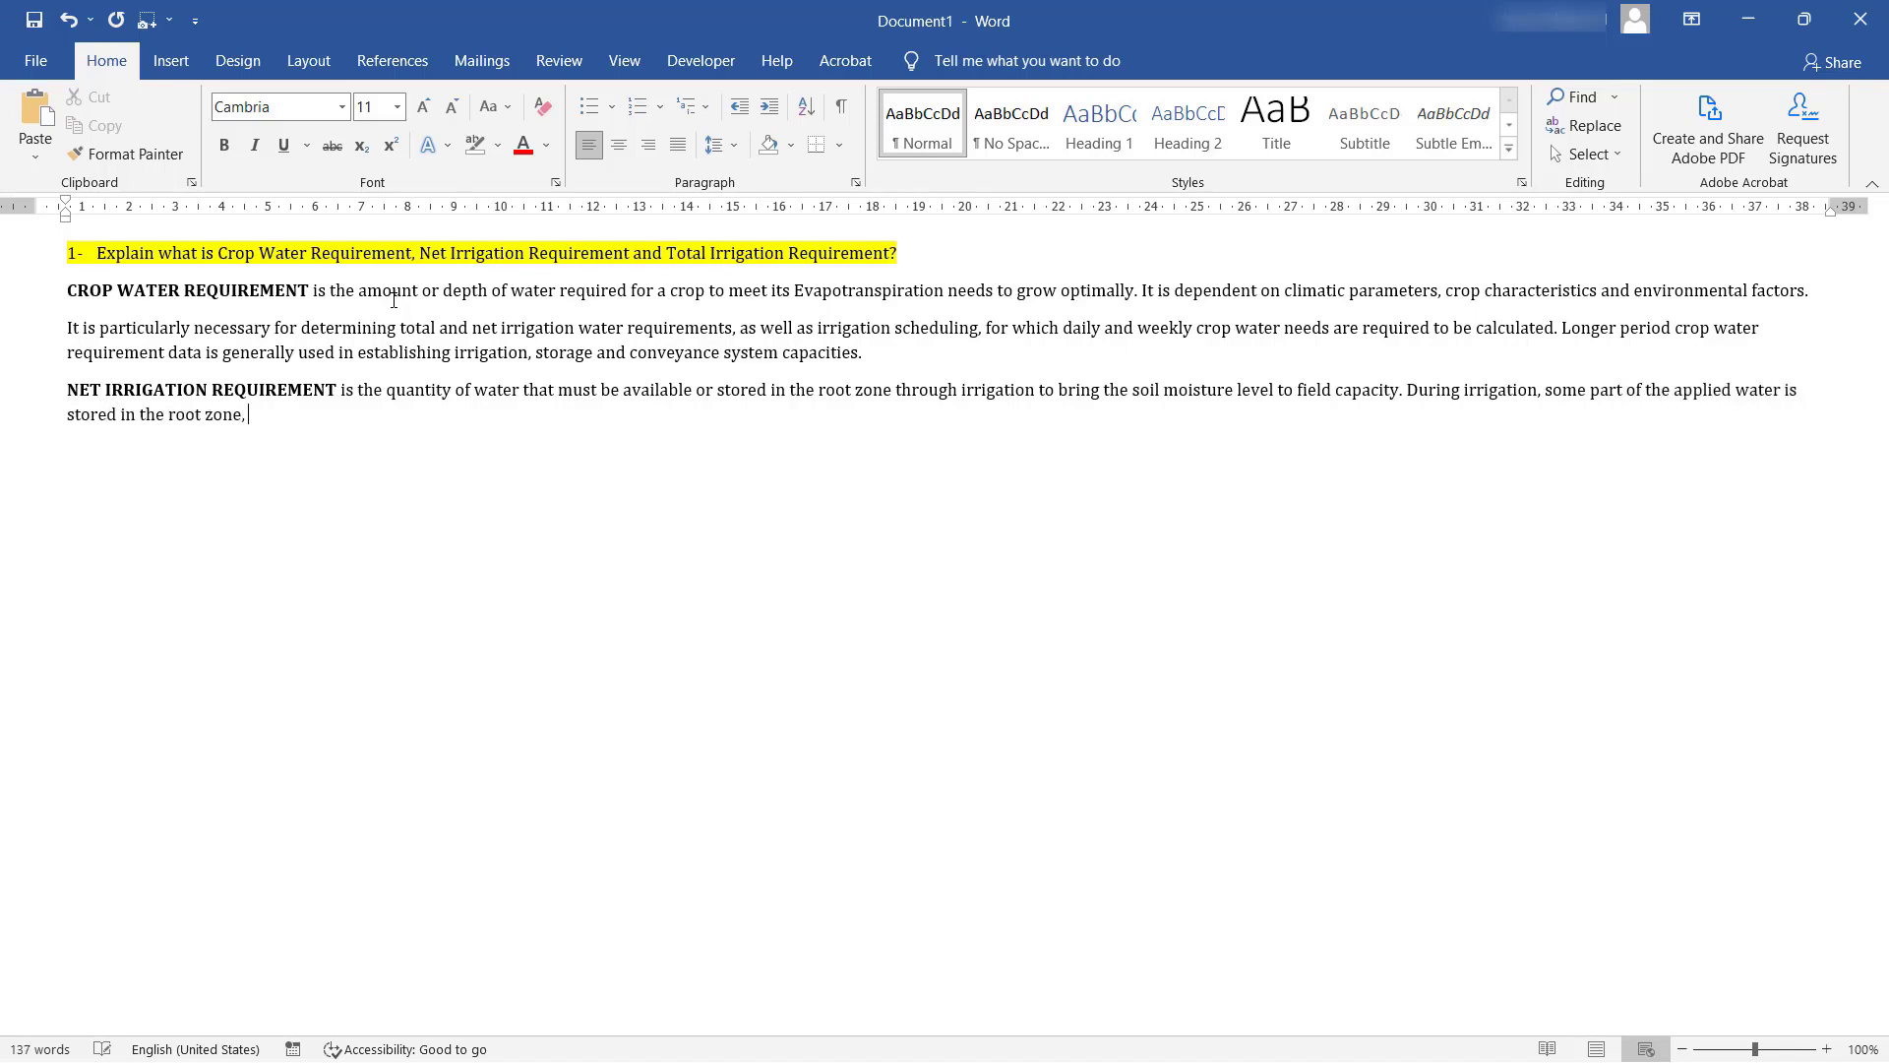
pyautogui.write('while the other part, known as unavail')
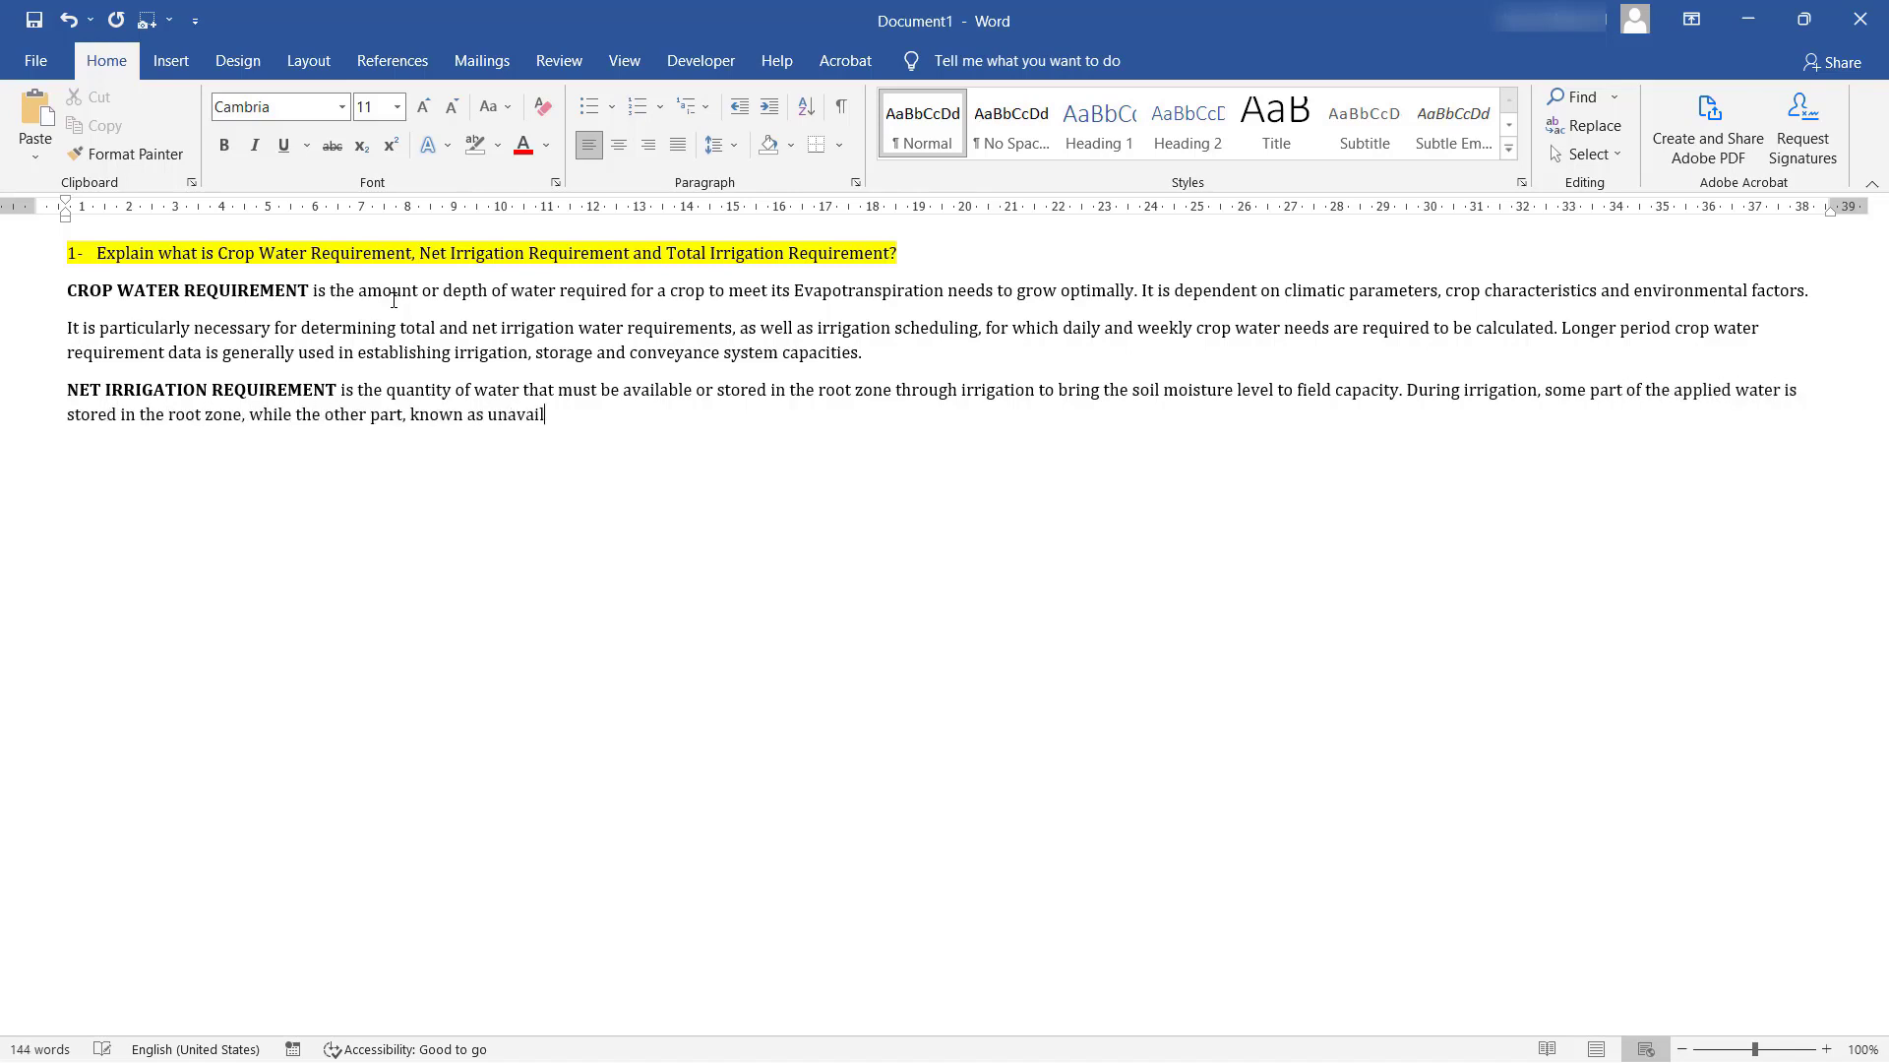
pyautogui.write('able water, is lost through runoff/')
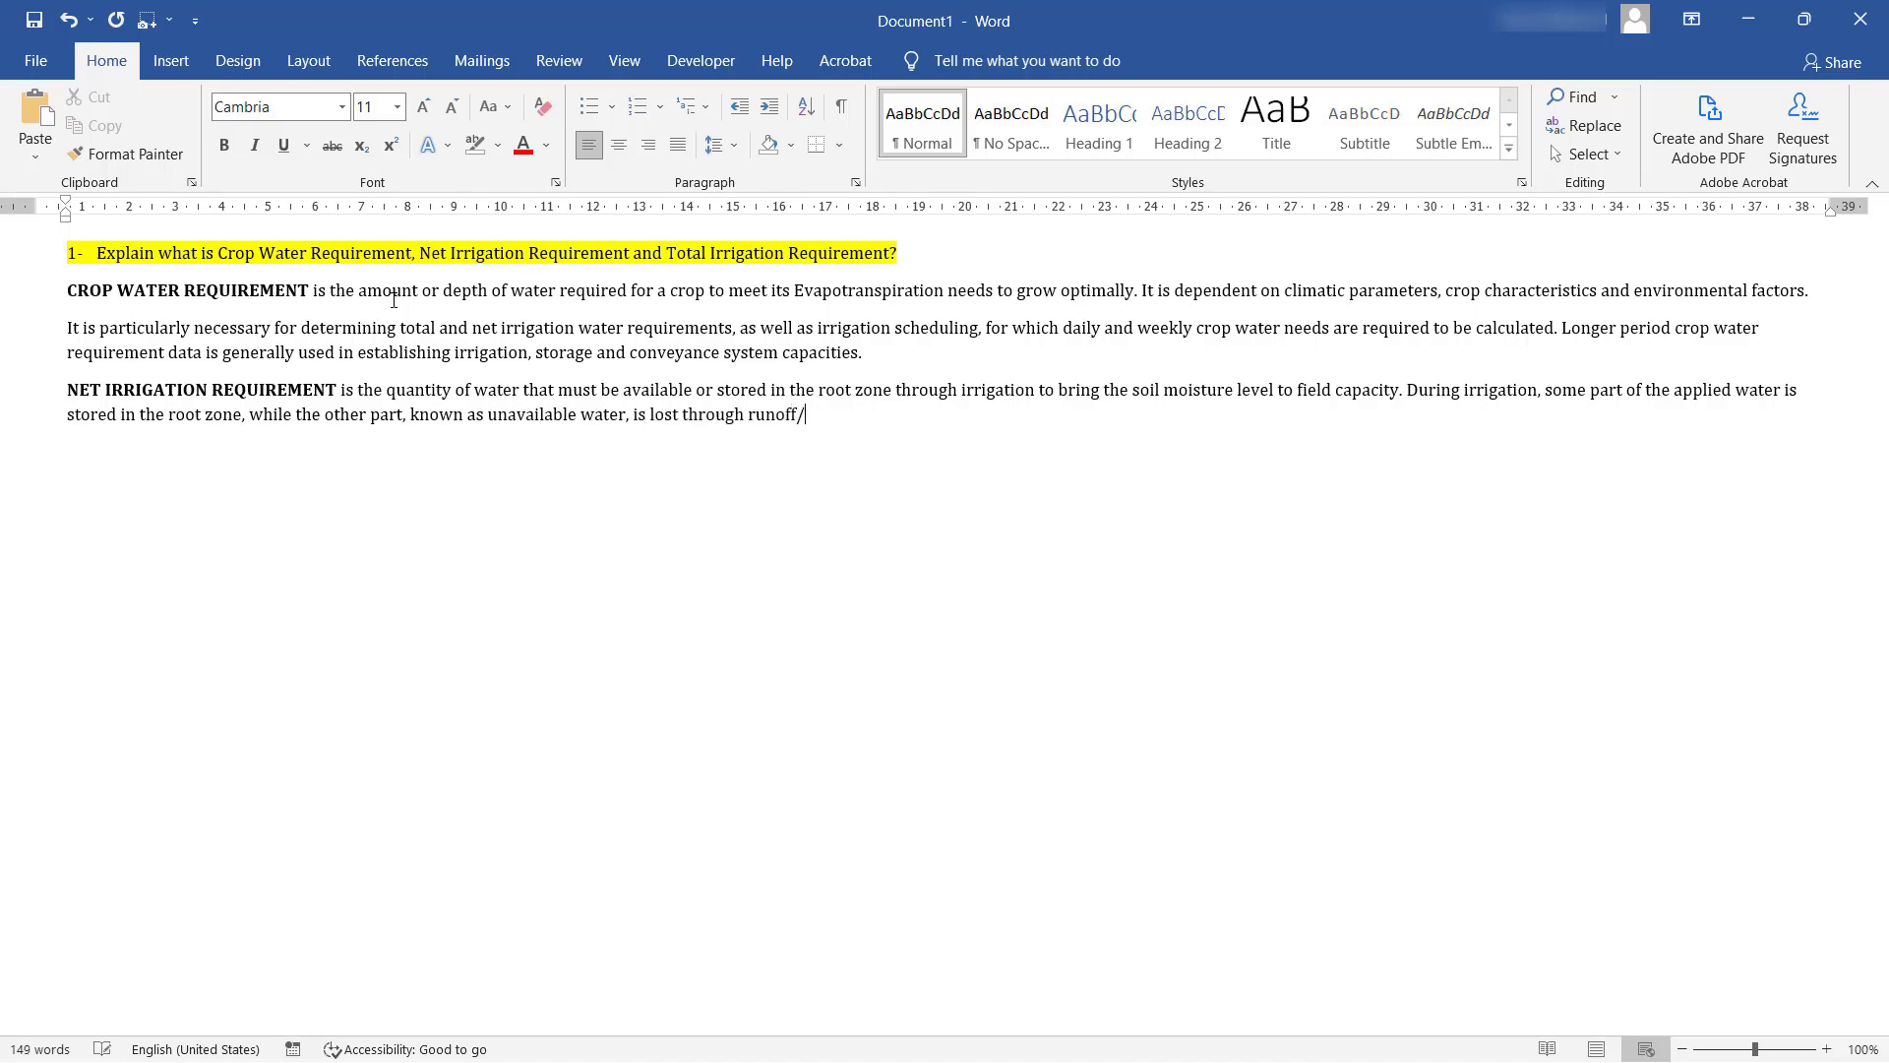
# Step: Finish the sentence on unavailable water with "or drainage and deep percolation below the root zones."
pyautogui.press('BackSpace')
pyautogui.write('or drainage and deep percolation below the root zones')
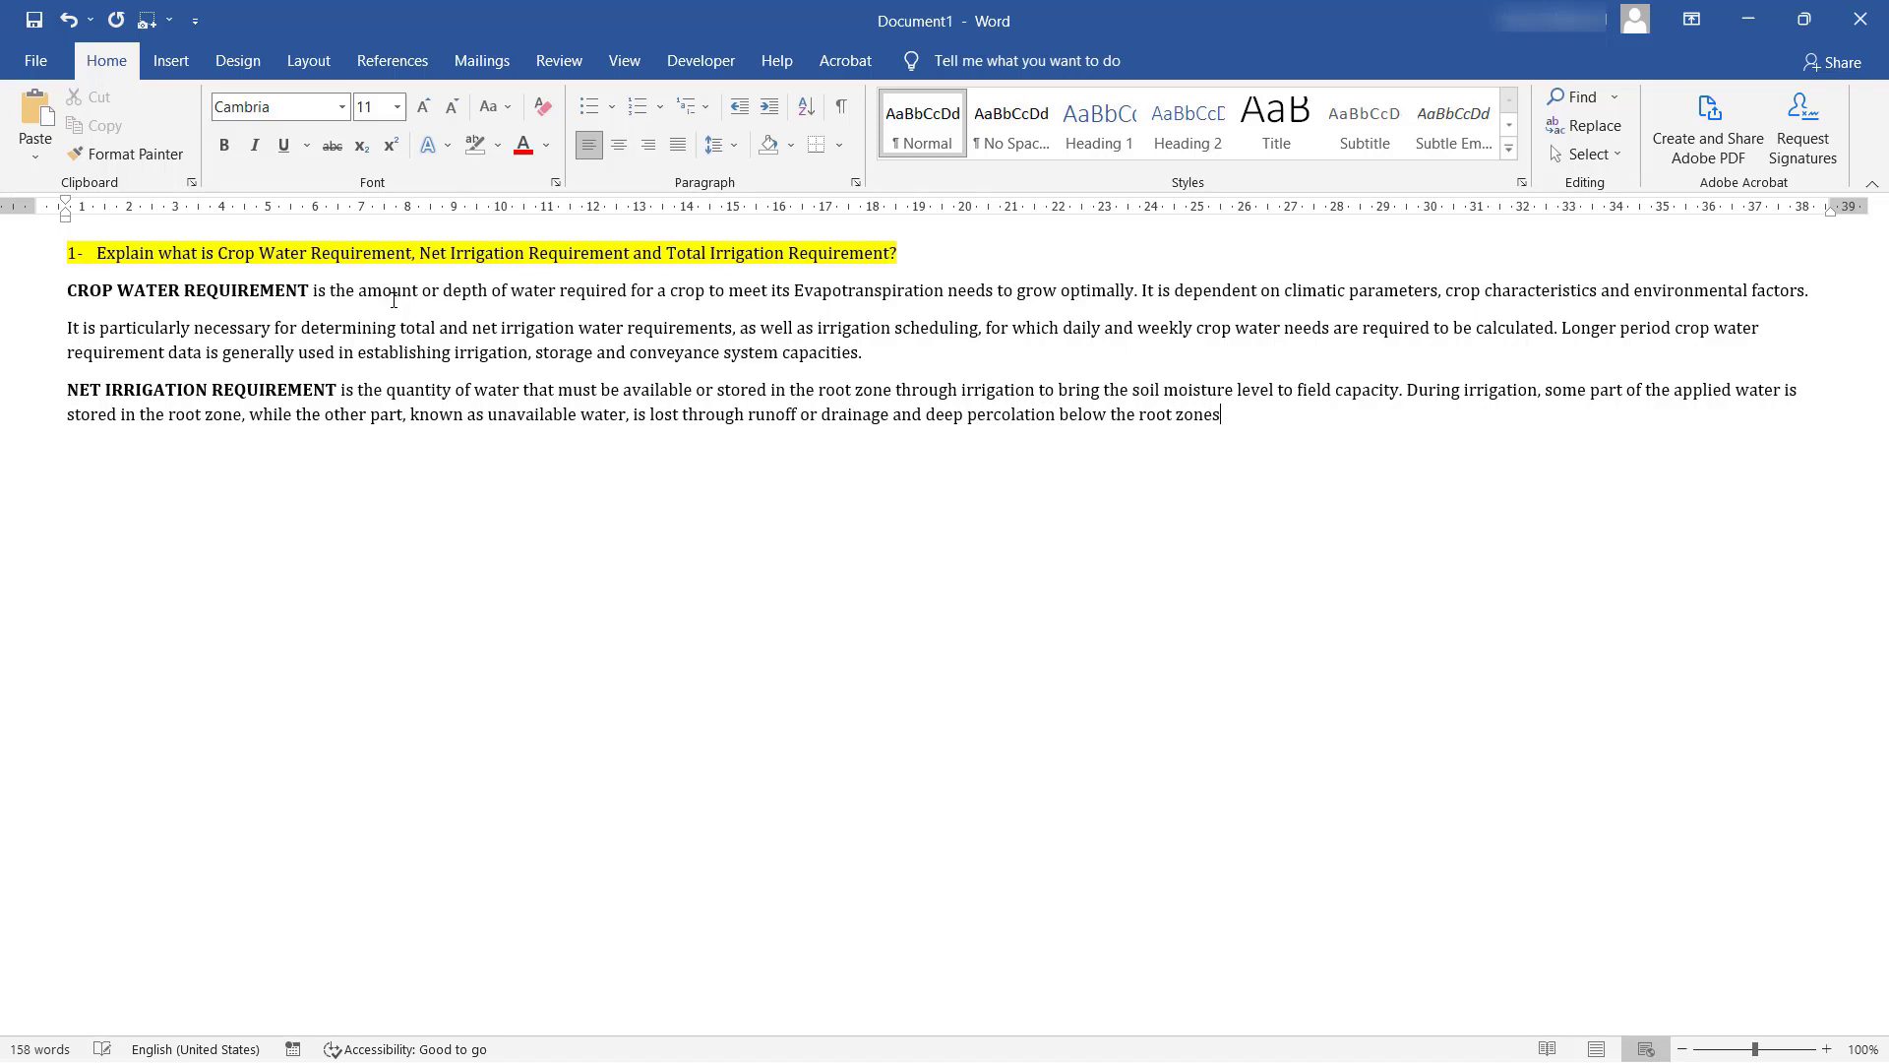
pyautogui.write('.')
# Step: Start a new paragraph with "Earlier methods relied on the difference between Crop Water Requirement or ET and effective precipitation to calculate Net Irrigation Requirement"
pyautogui.press('Return')
pyautogui.write('Earlier methods relied on the difference ')
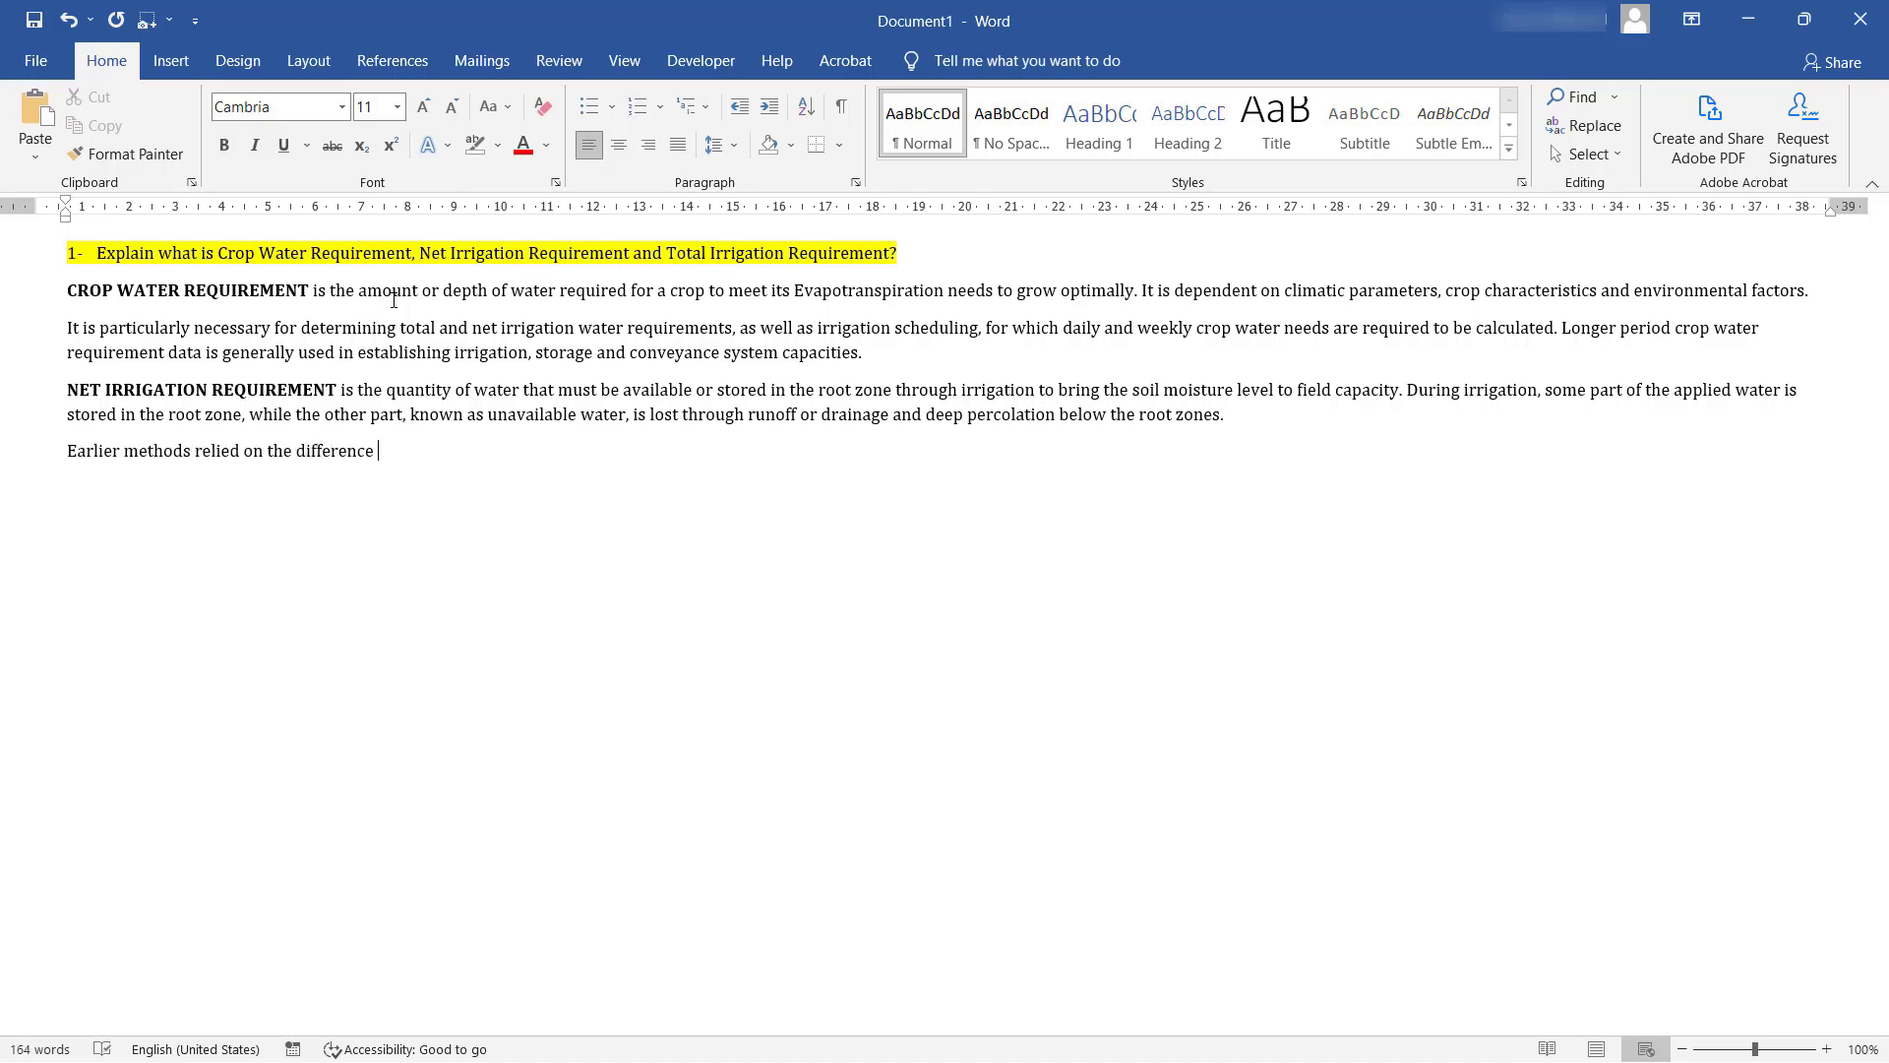
pyautogui.write('between Crop Water Requirement and')
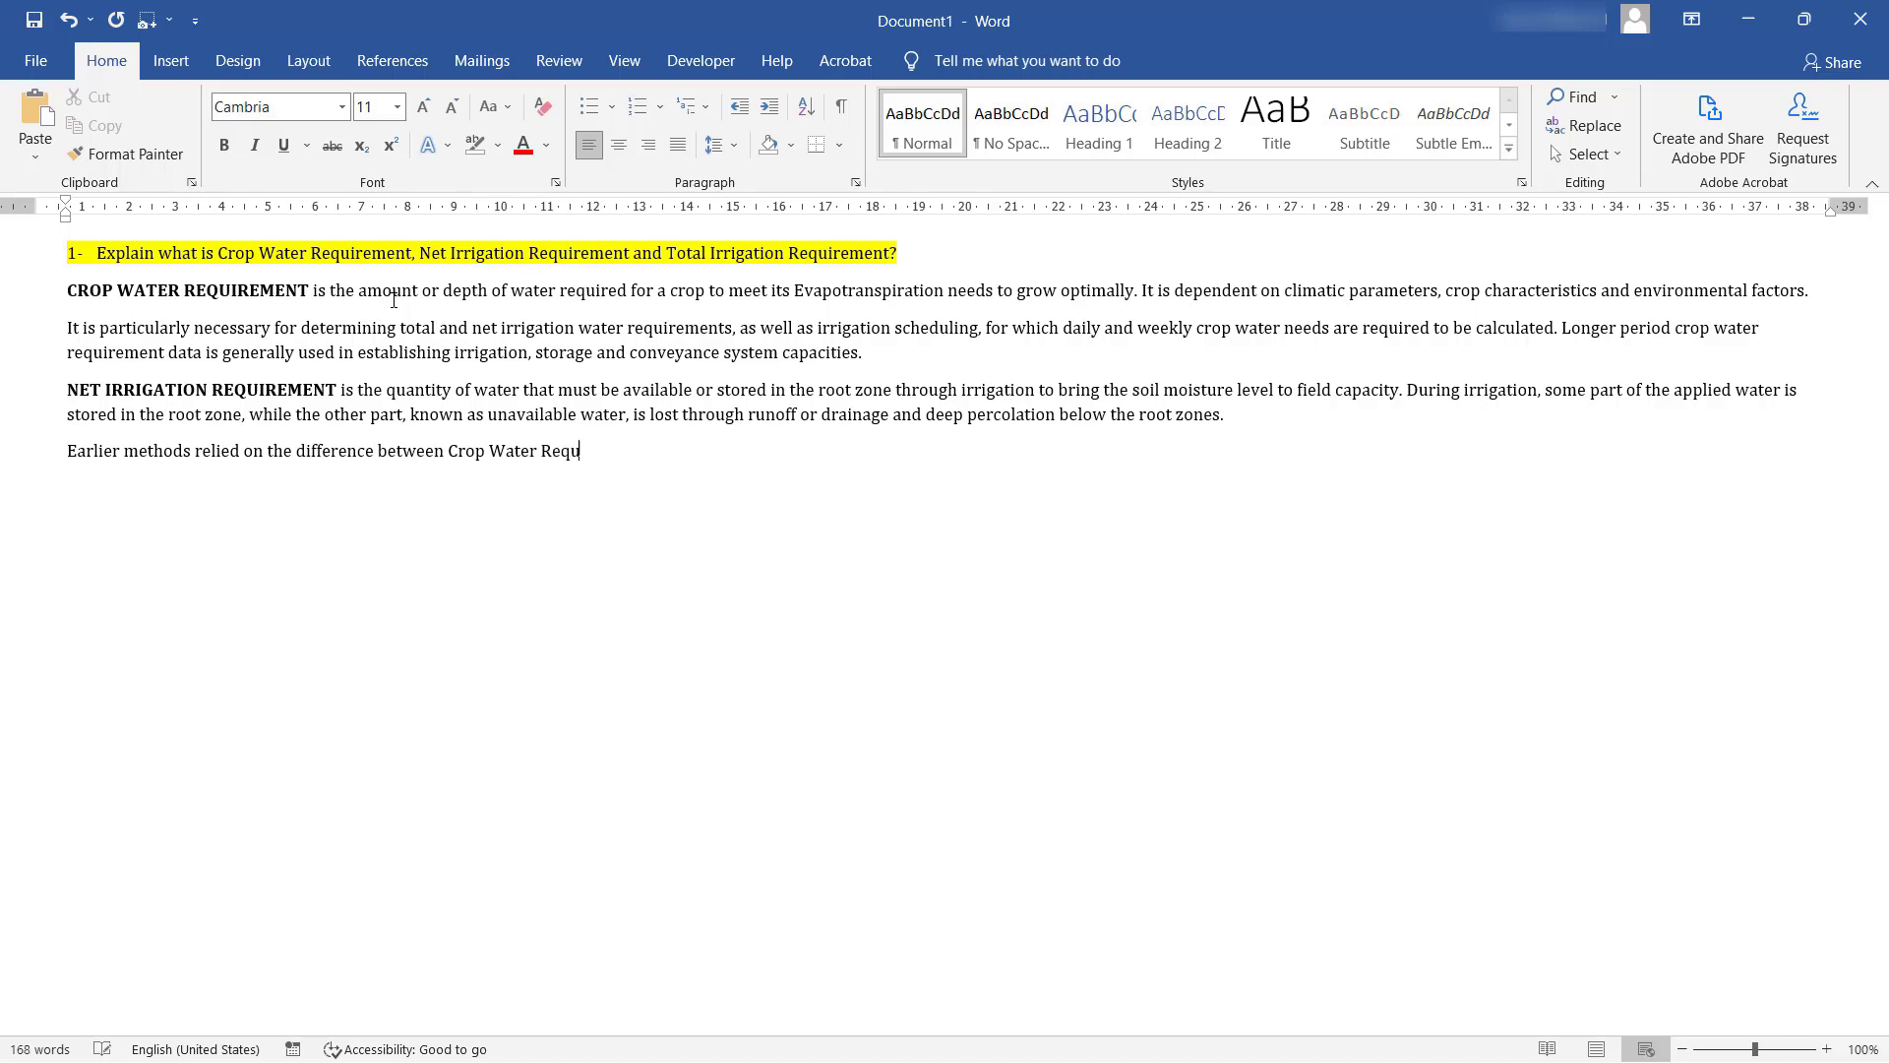
pyautogui.press('BackSpace')
pyautogui.press('BackSpace')
pyautogui.press('BackSpace')
pyautogui.press('BackSpace')
pyautogui.write('or ET and effective precipitation to calculat')
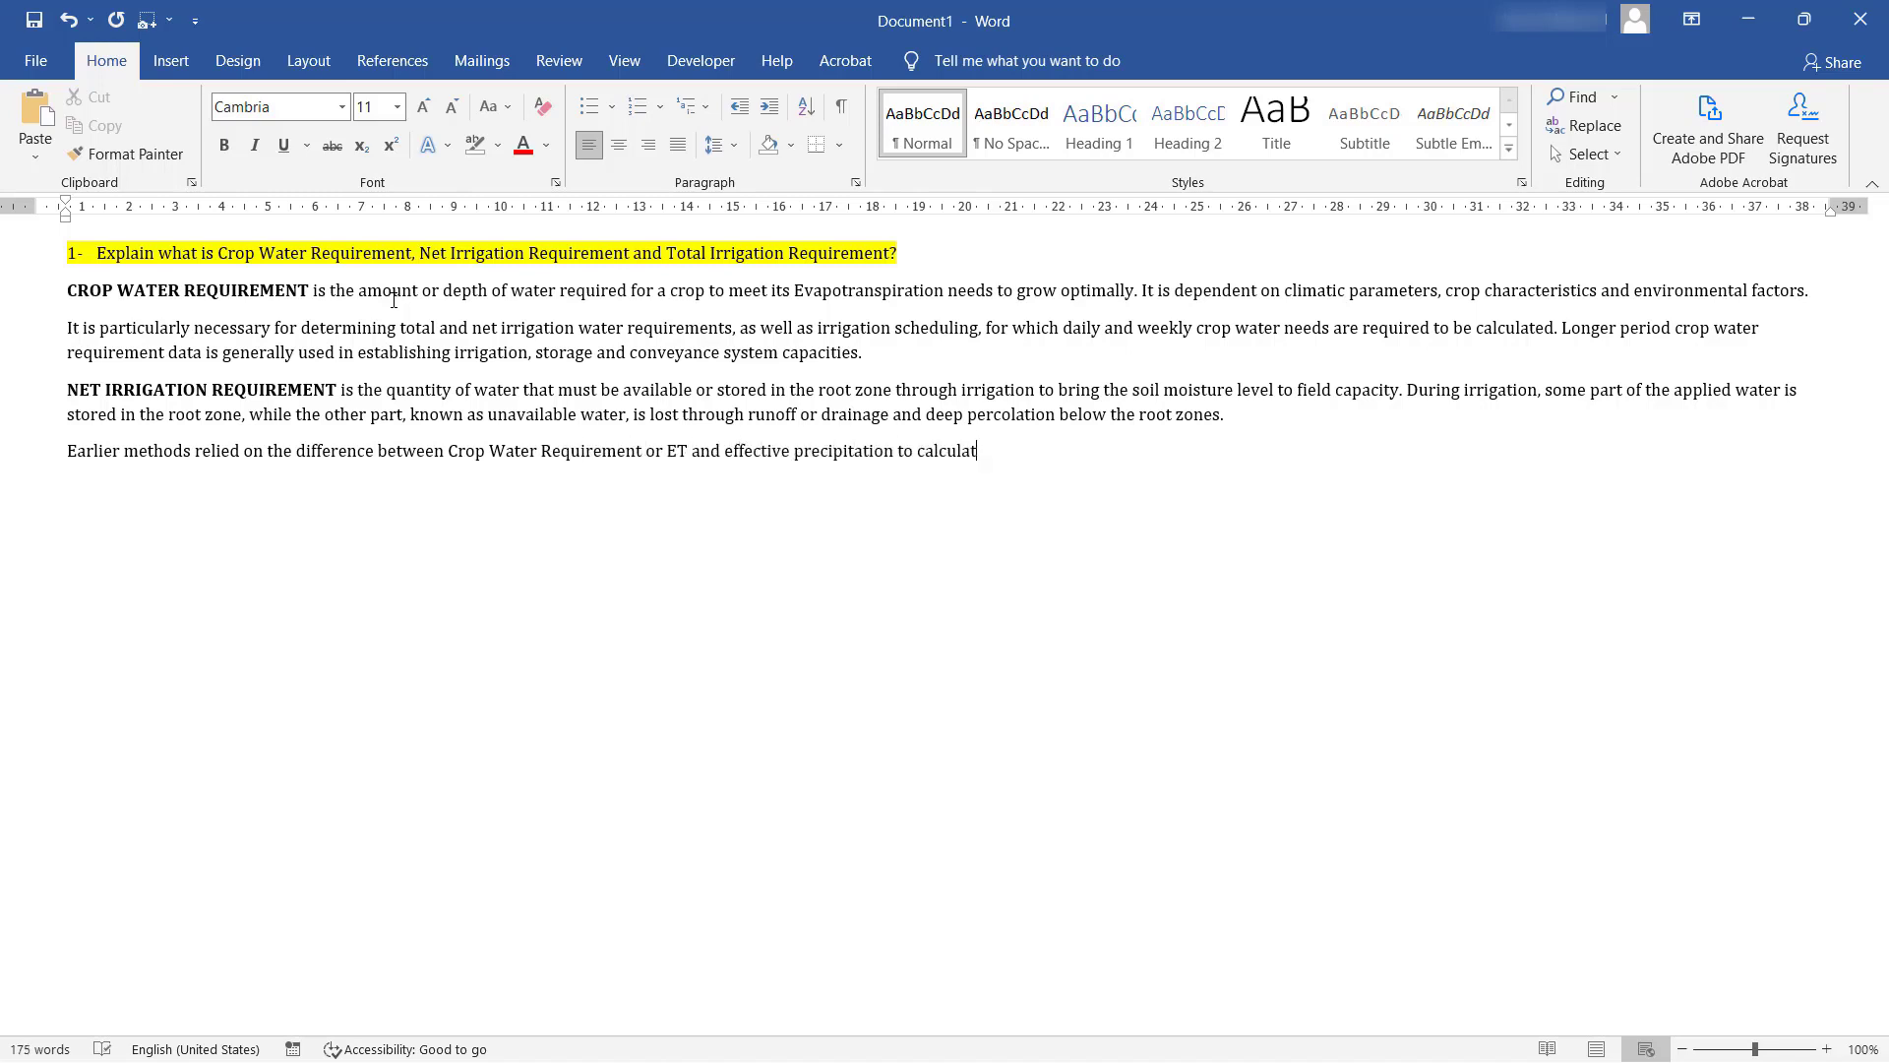
pyautogui.write('e Net Irrigation Requirement.,')
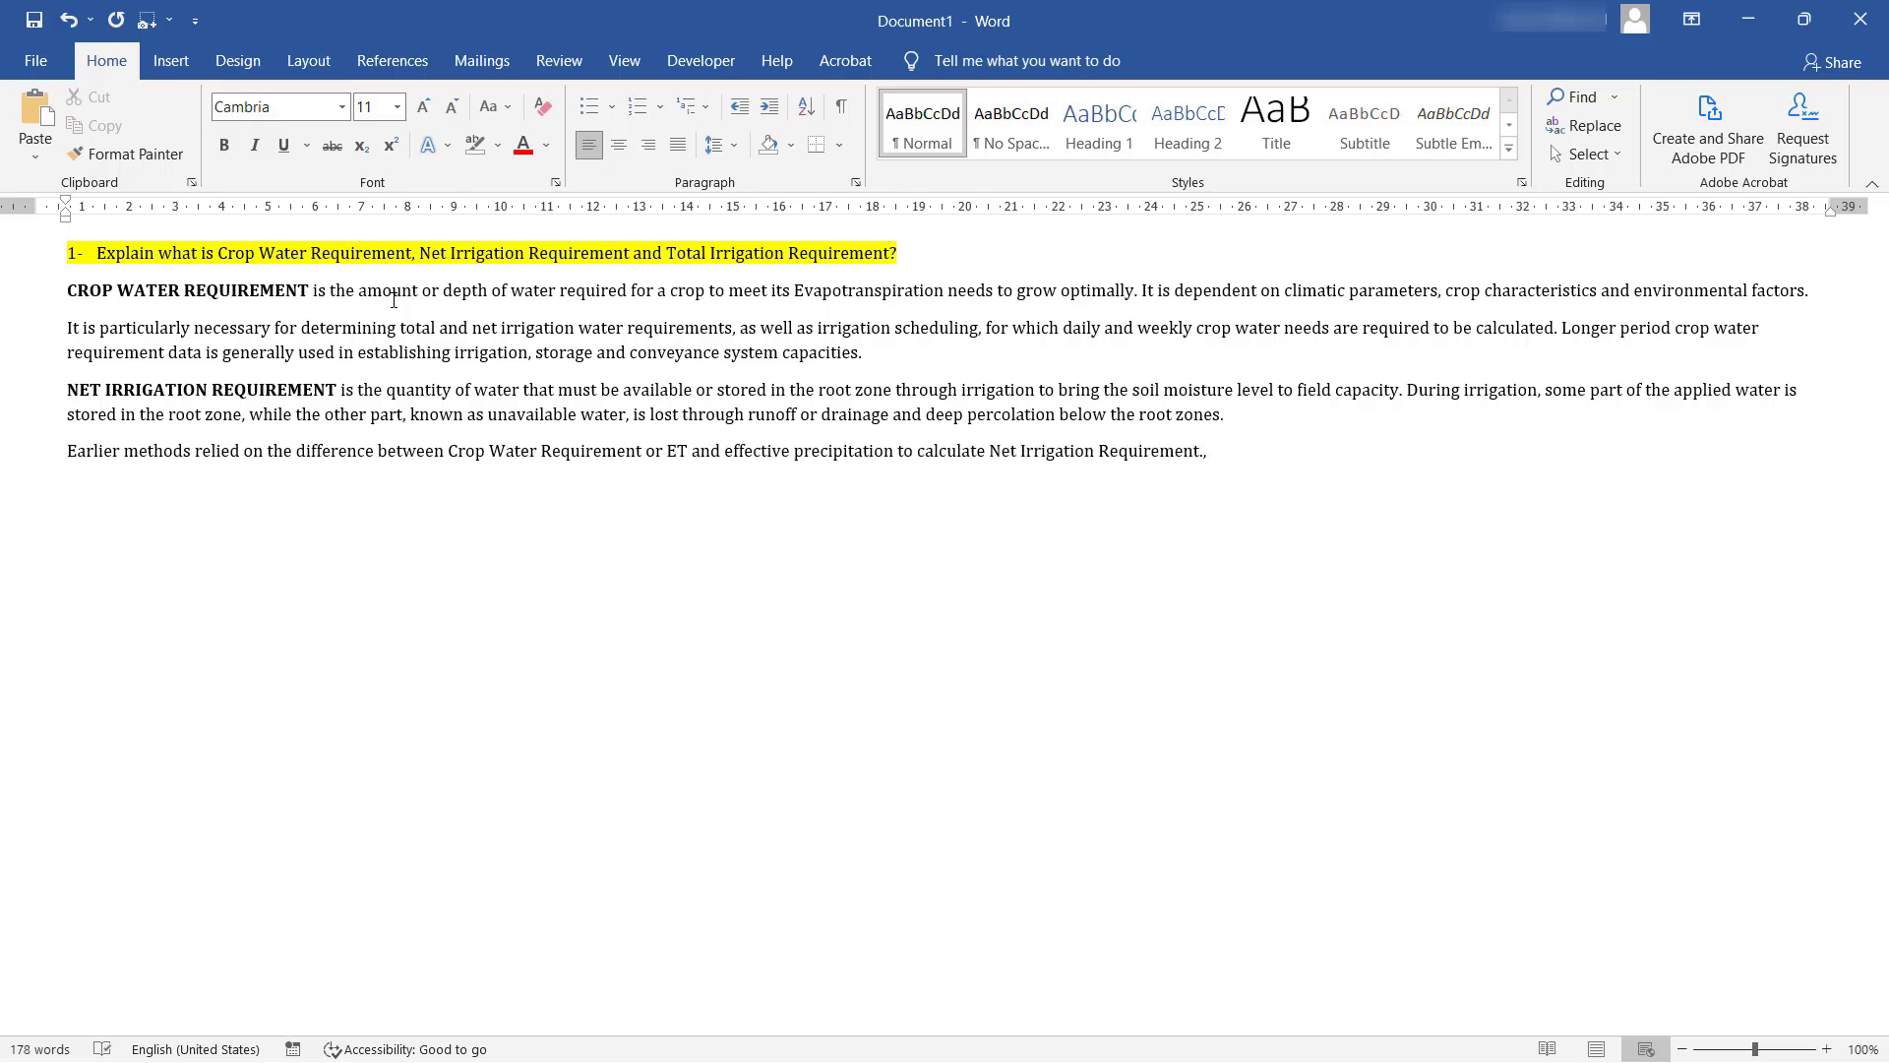
# Step: Continue the sentence with ", and the time scale normally used for this calculation was on monthly or crop period basis"
pyautogui.press('BackSpace')
pyautogui.press('BackSpace')
pyautogui.write(', and the time scale normally used for this calculation was')
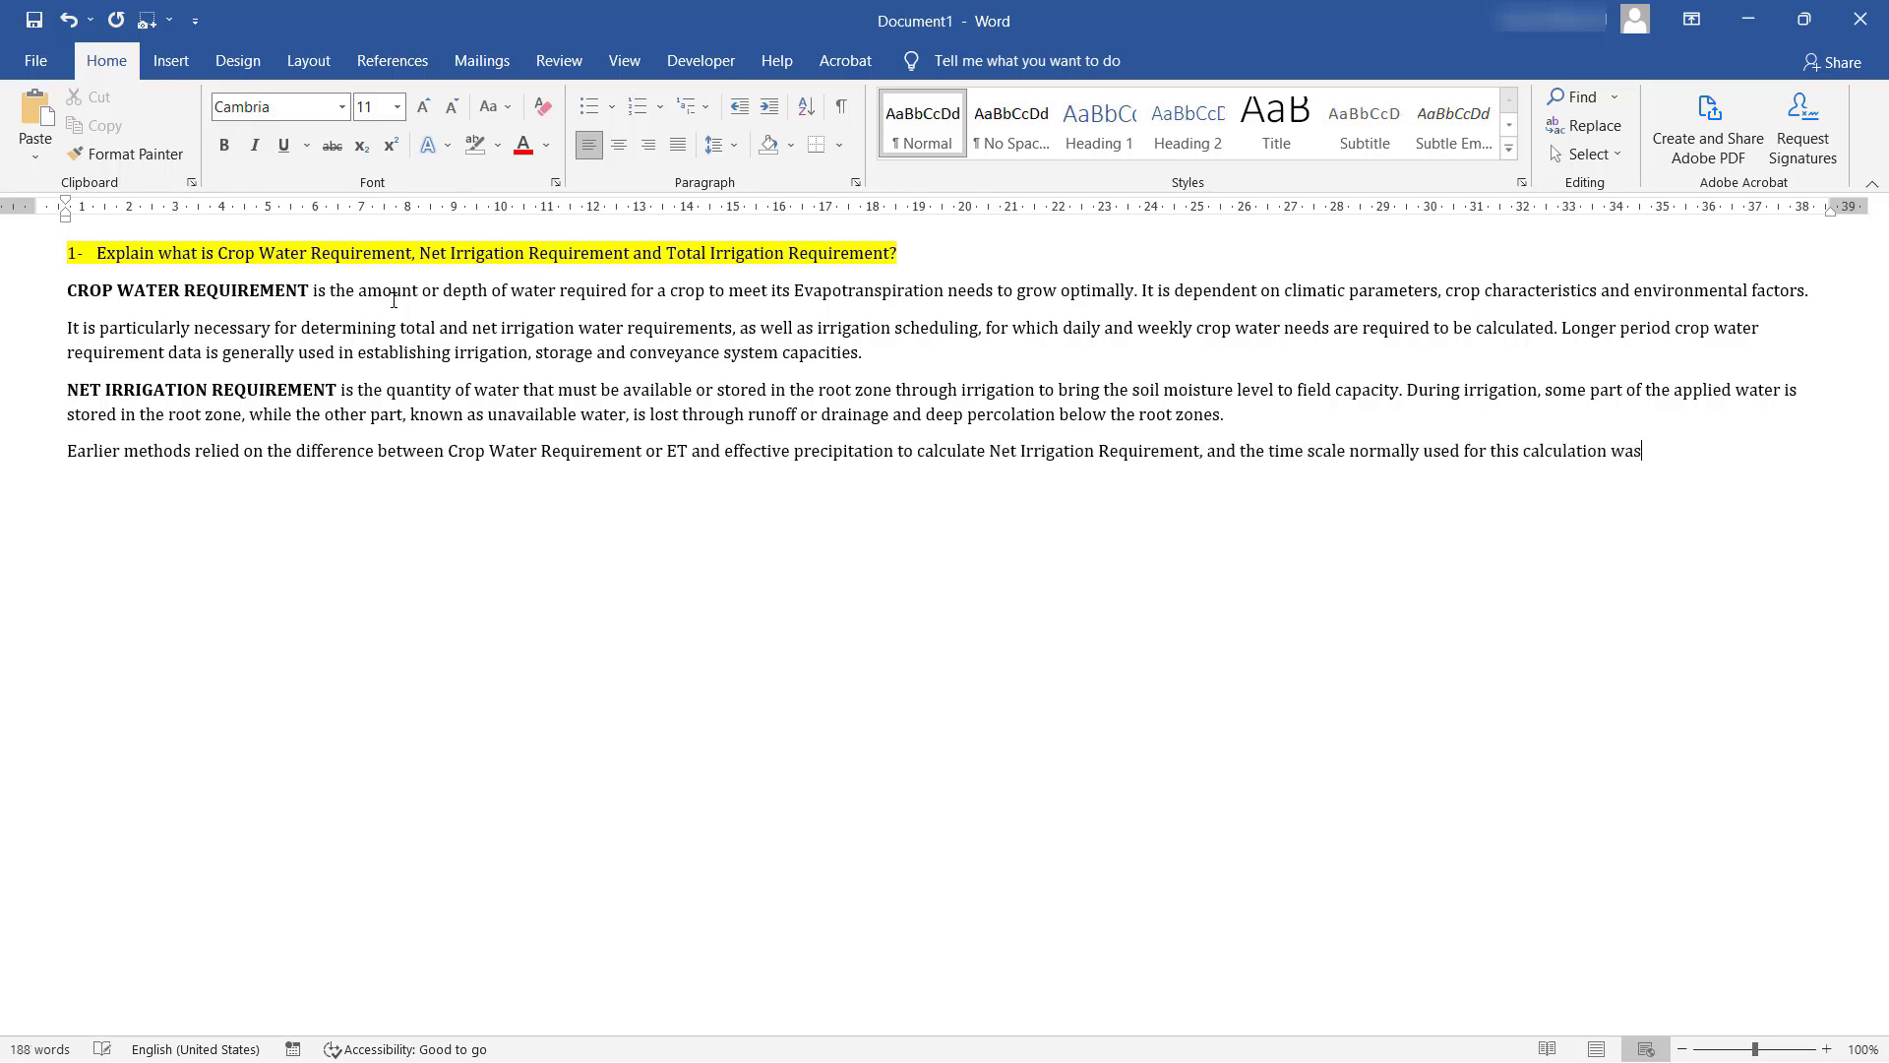
pyautogui.write(' on monthly or crop period bas')
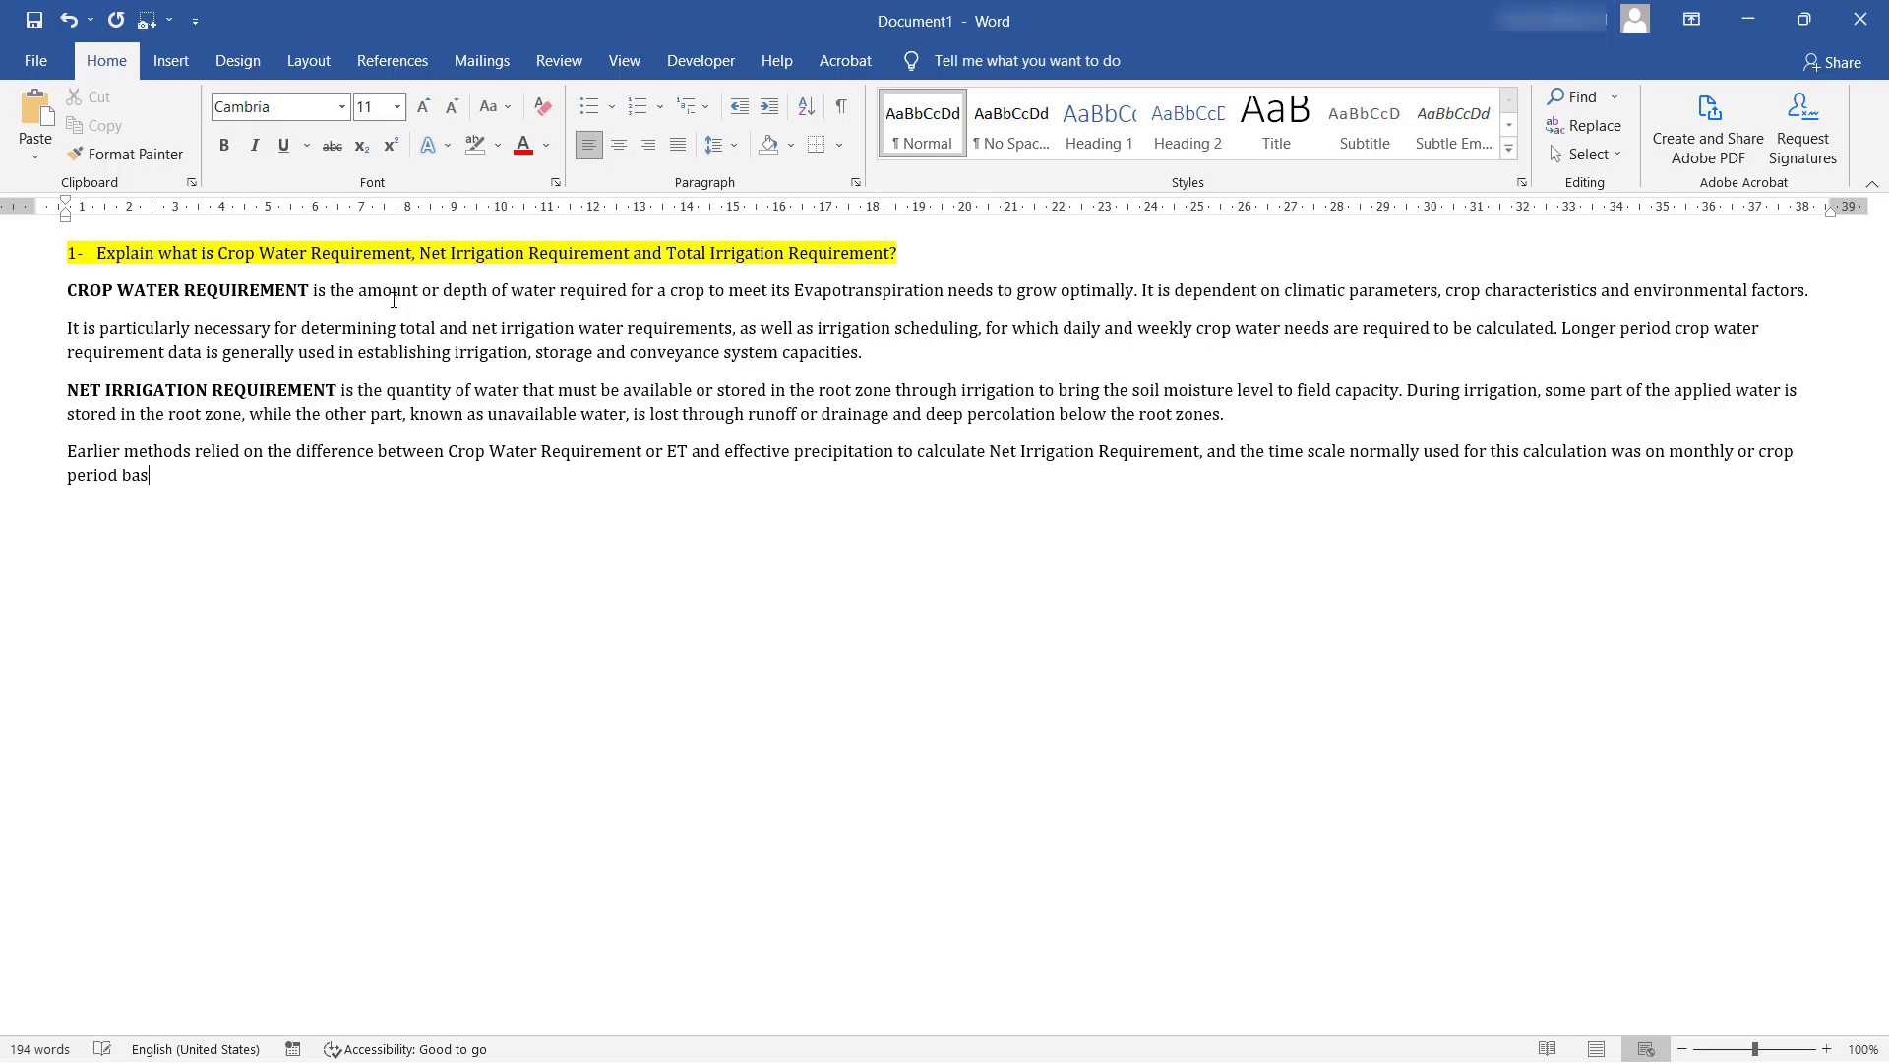
# Step: Add "However, the development of software and availability of in-situ and Earth Observation data has carved way for daily calculation and monitoring."
pyautogui.write('is. However, the development of software and availability of in')
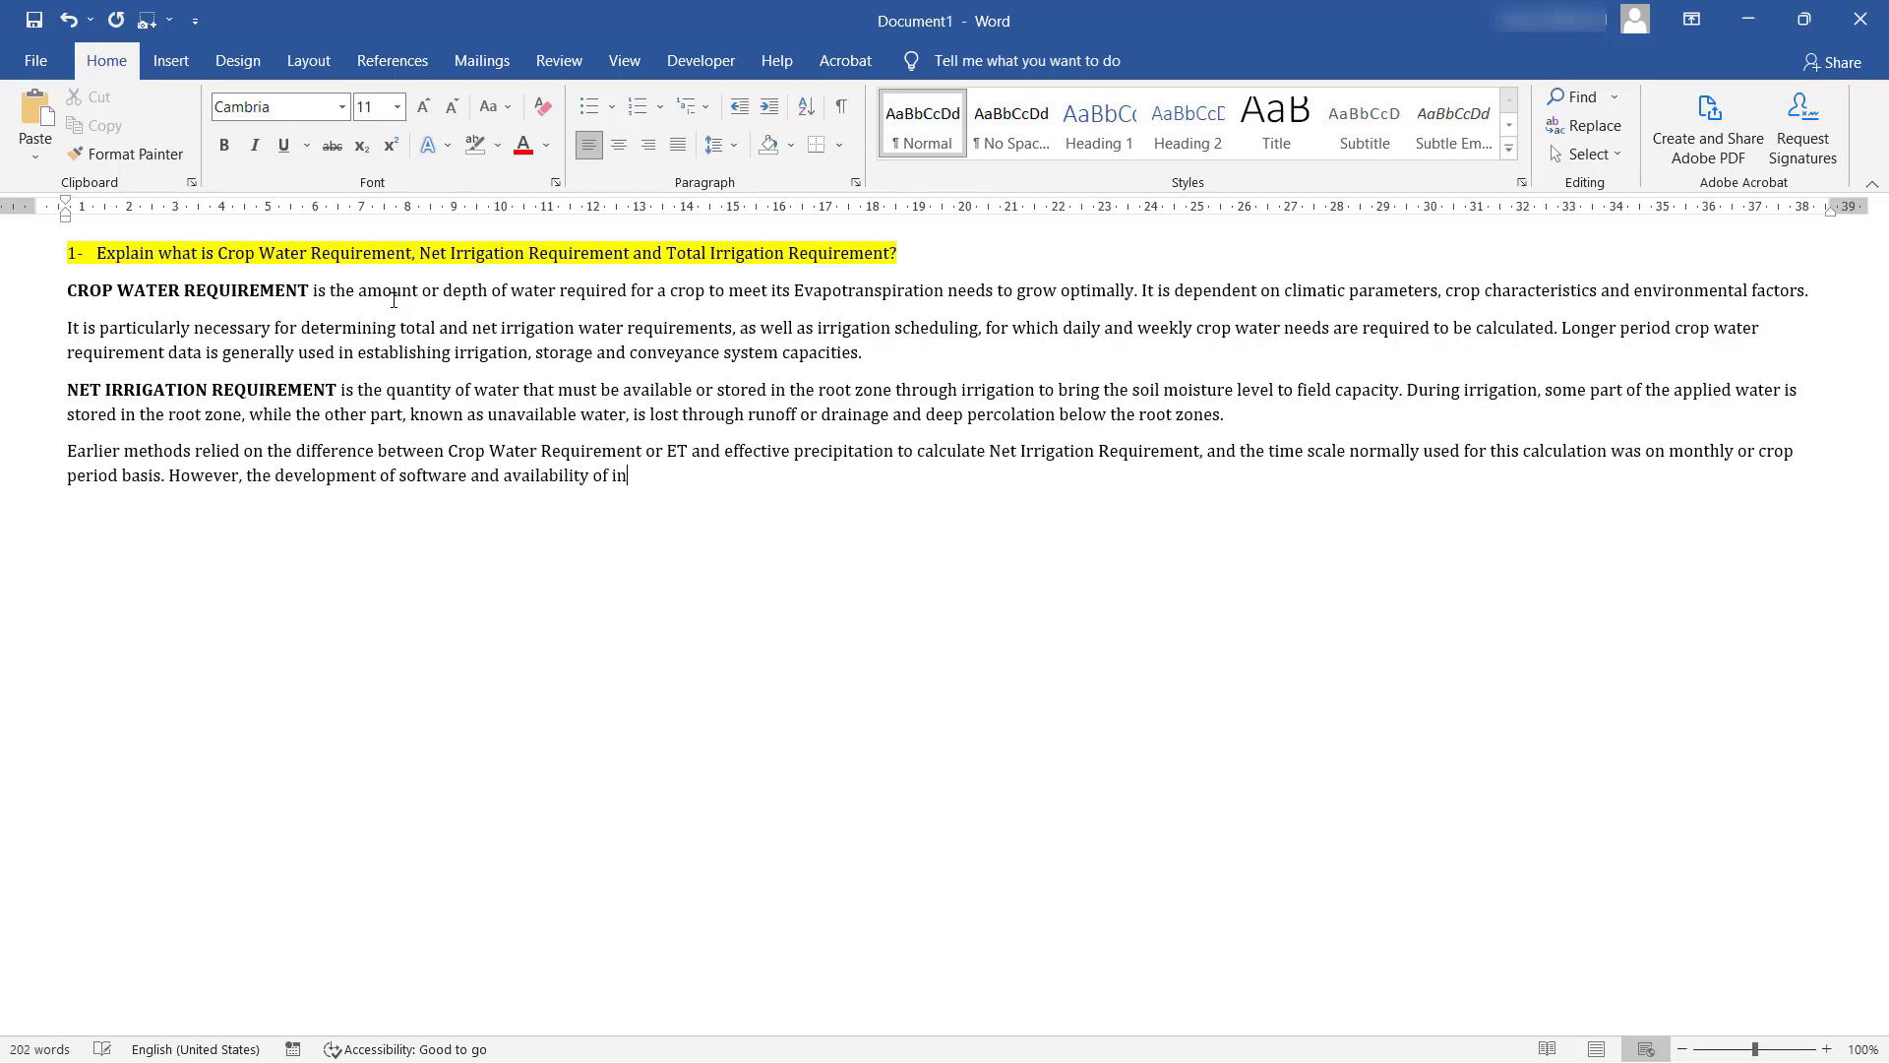
pyautogui.write('-situ and Earth Observation data has')
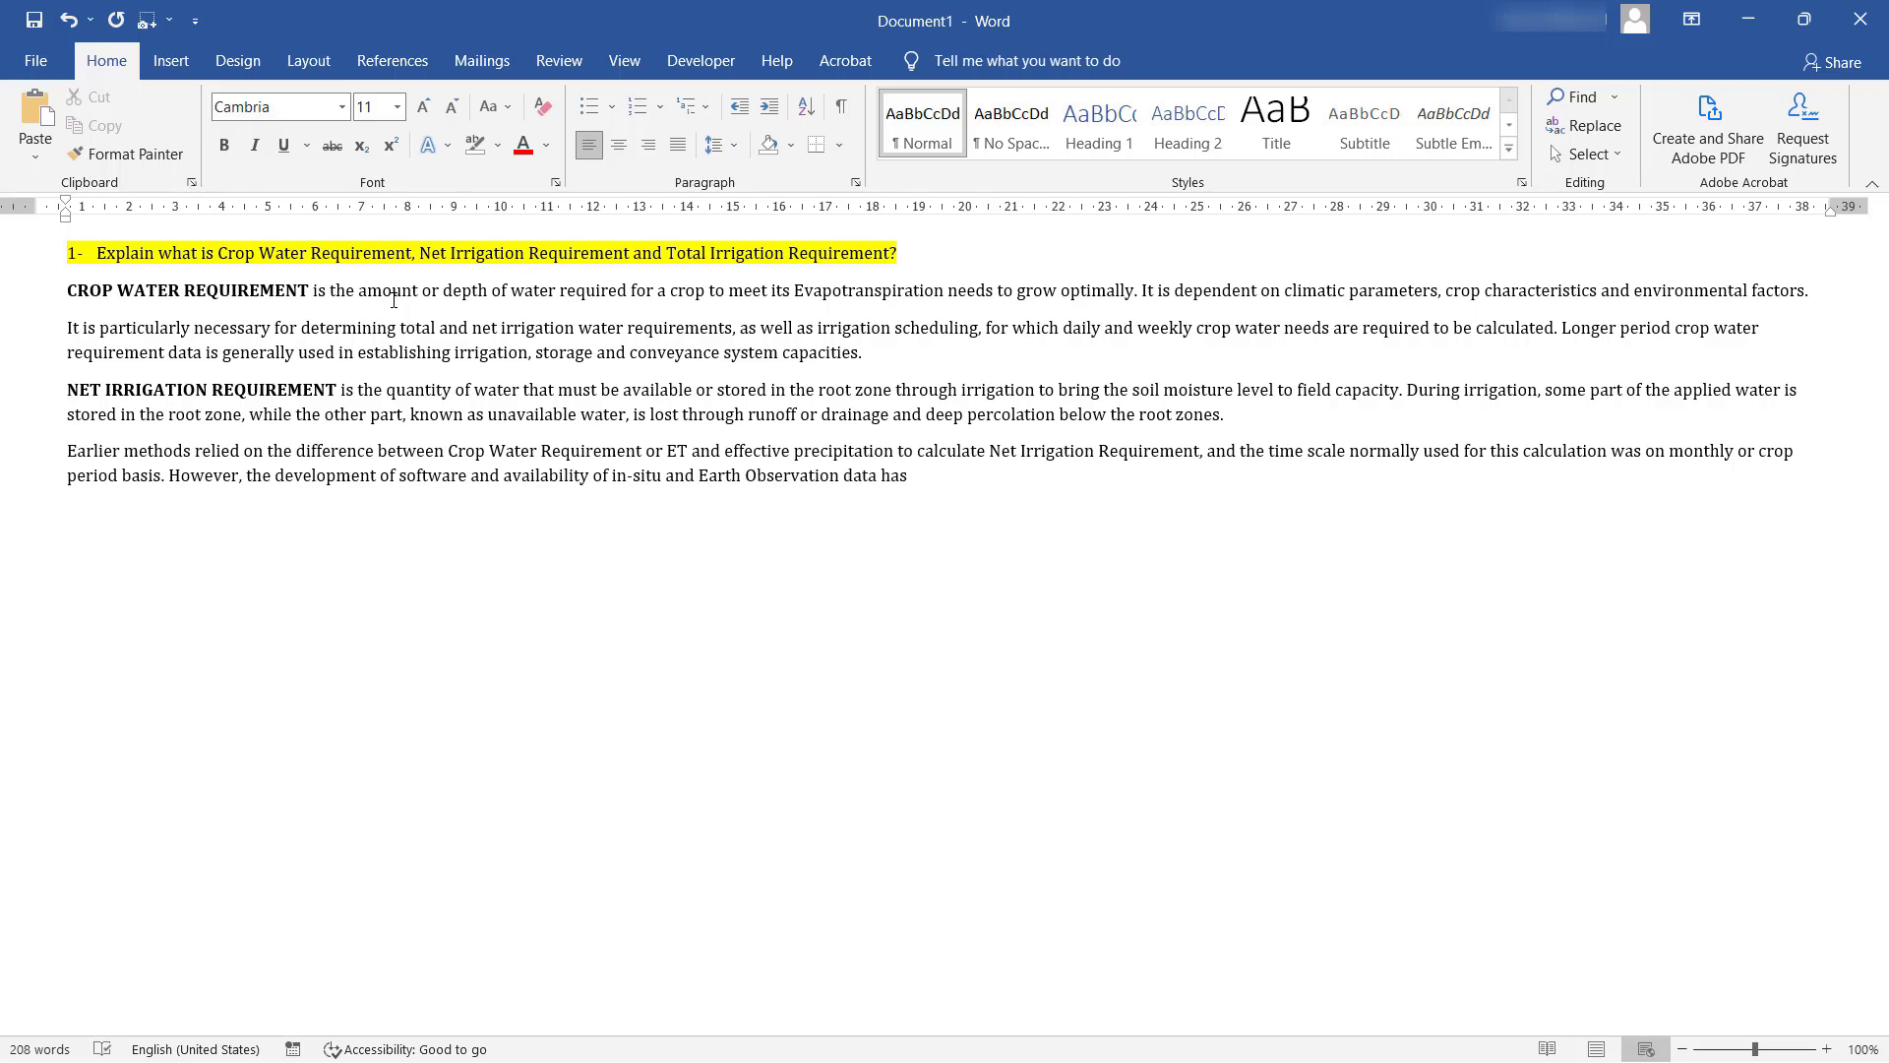
pyautogui.write(' carved way for daily calculation and mon')
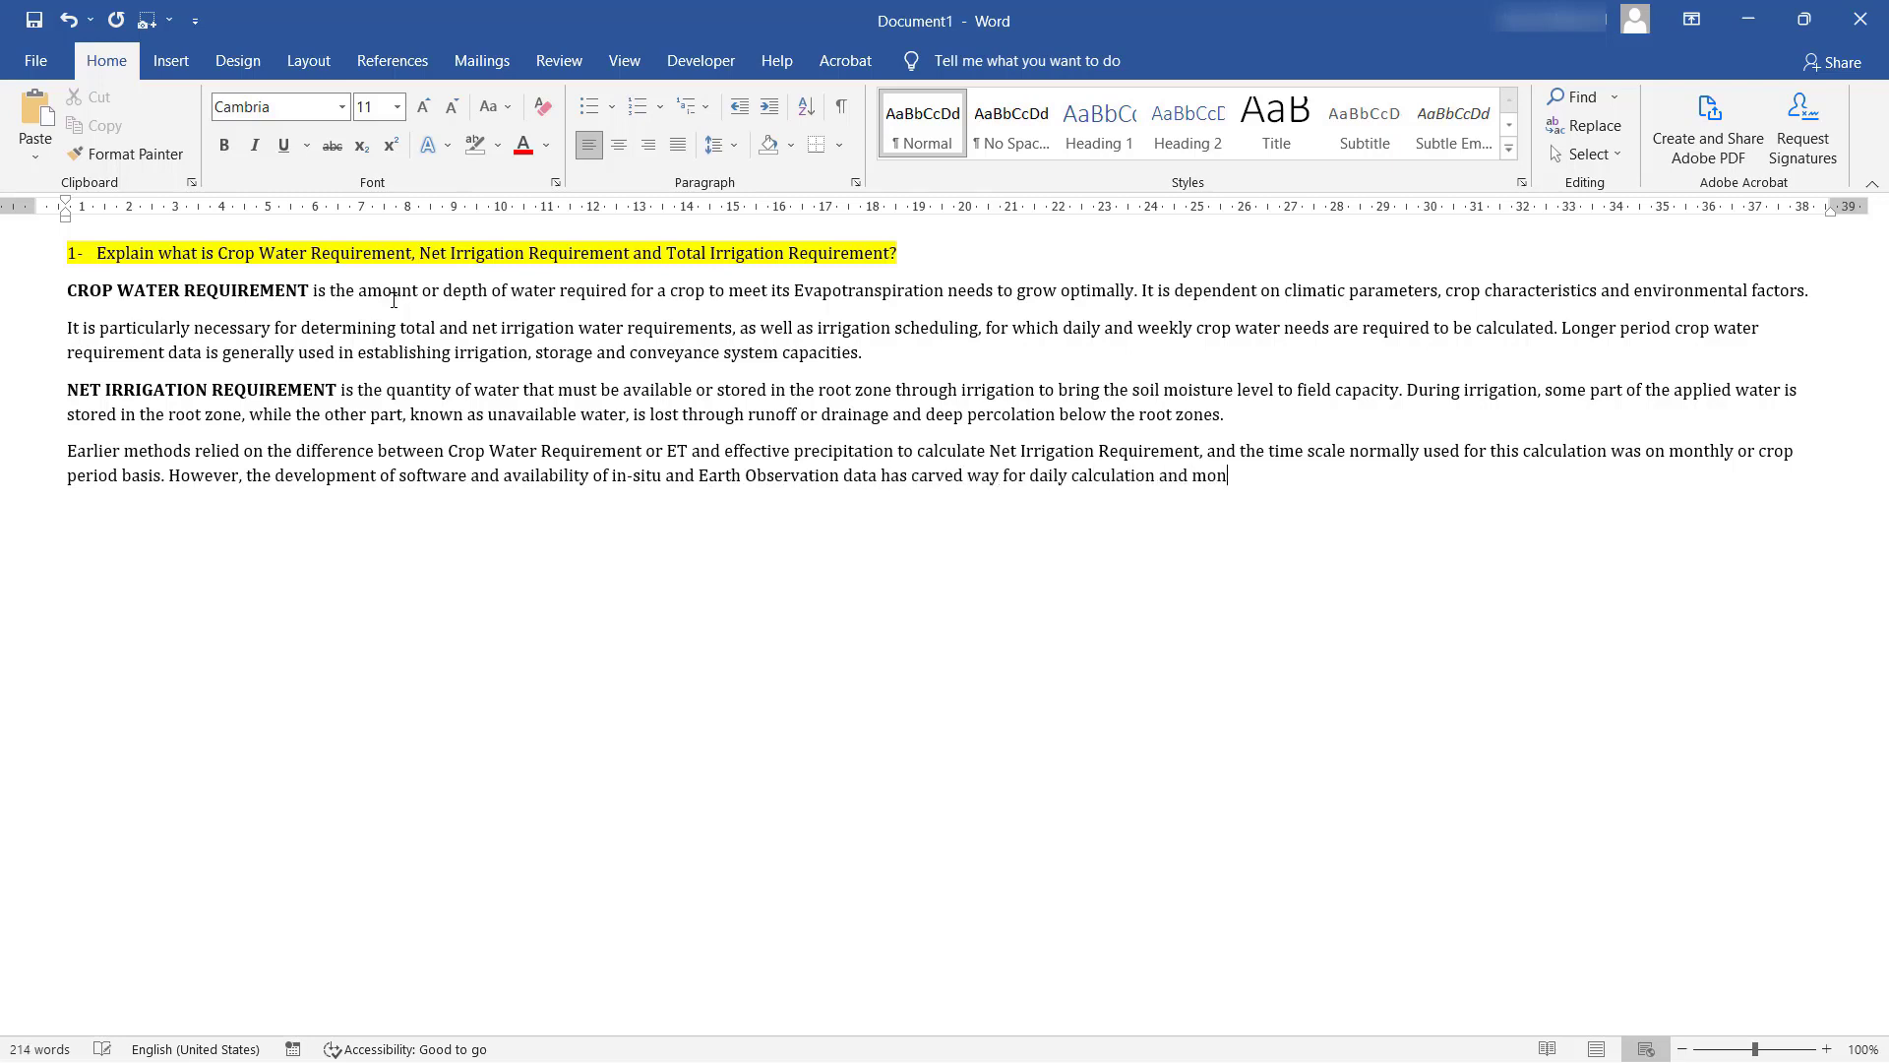
# Step: Add the sentence "Most effective way to calculate Net Irrigation Requirement is through soil water balance."
pyautogui.write('itoring. Most effective way to calculate net i')
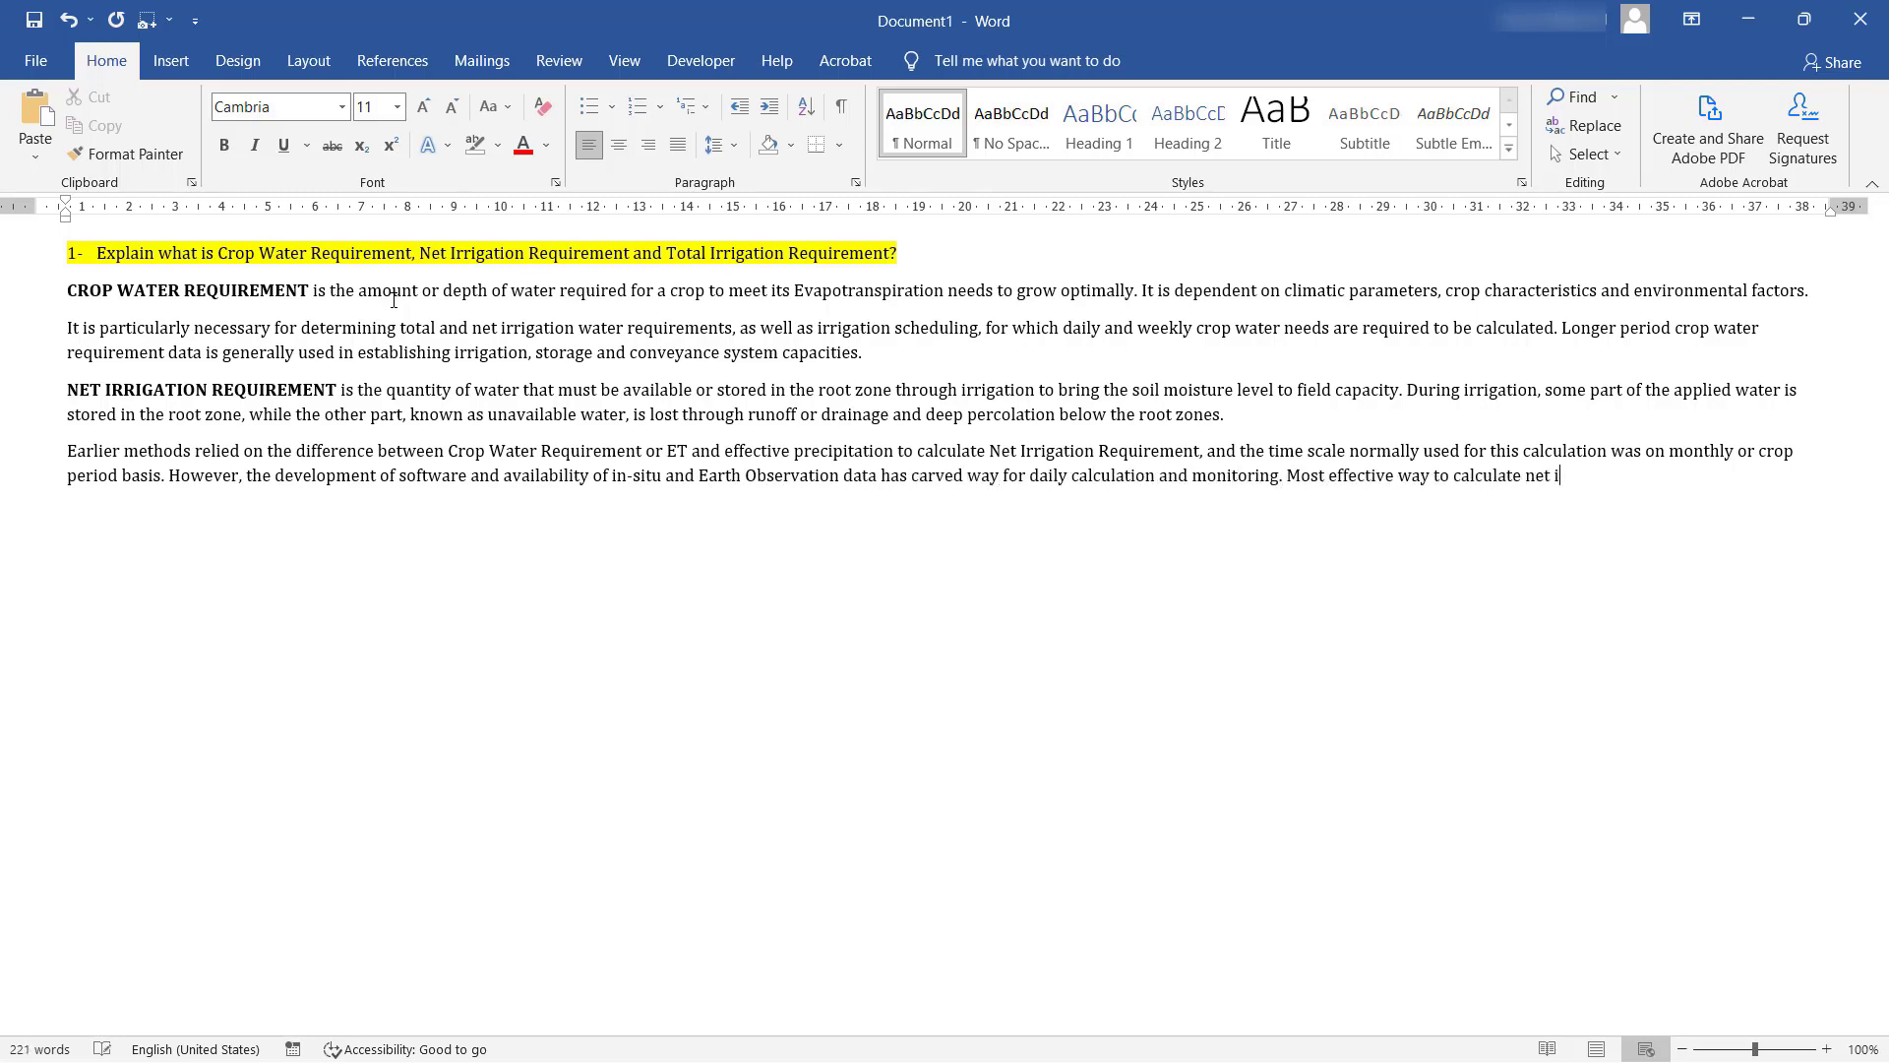
pyautogui.write('rrigation Requ')
pyautogui.press('BackSpace')
pyautogui.press('BackSpace')
pyautogui.press('BackSpace')
pyautogui.press('BackSpace')
pyautogui.press('BackSpace')
pyautogui.press('BackSpace')
pyautogui.press('BackSpace')
pyautogui.press('BackSpace')
pyautogui.press('BackSpace')
pyautogui.press('BackSpace')
pyautogui.press('BackSpace')
pyautogui.press('BackSpace')
pyautogui.press('BackSpace')
pyautogui.press('BackSpace')
pyautogui.press('BackSpace')
pyautogui.press('BackSpace')
pyautogui.press('BackSpace')
pyautogui.press('BackSpace')
pyautogui.press('BackSpace')
pyautogui.write('Net Irrigation Requirement')
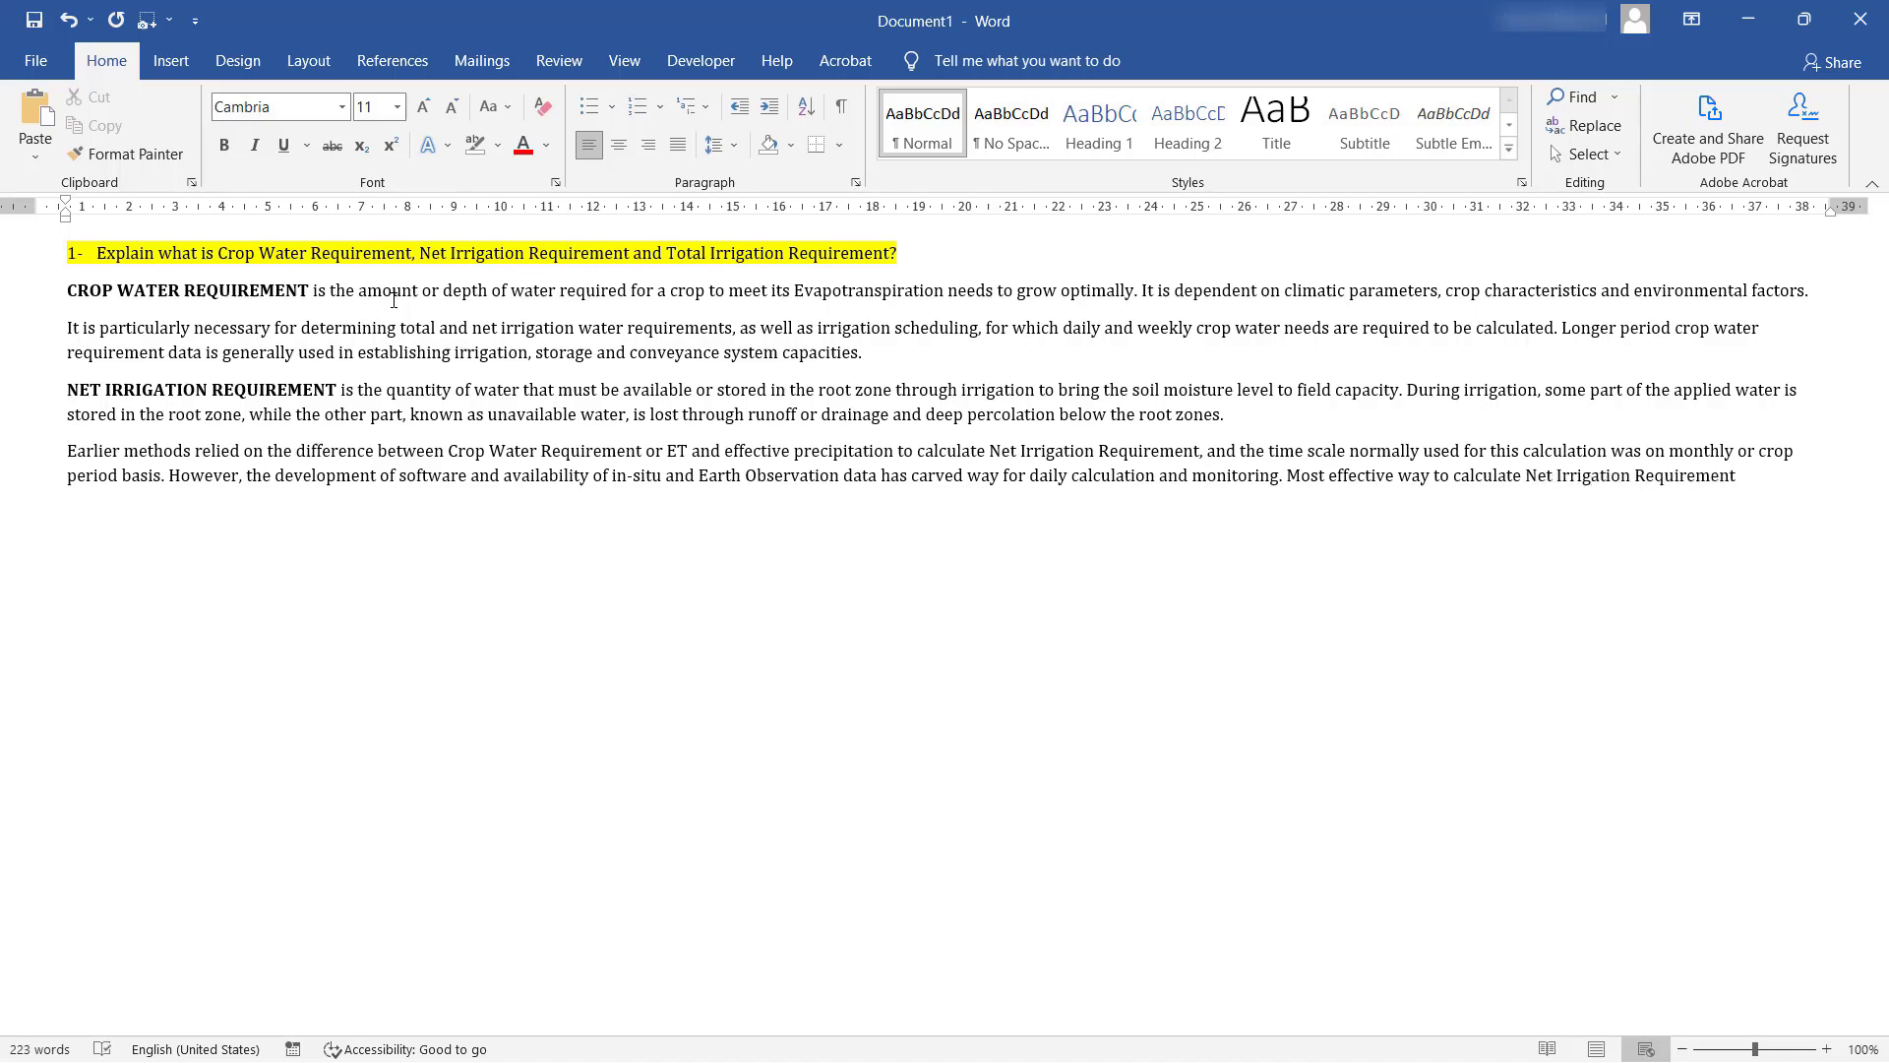
pyautogui.write(' is through soil water balance')
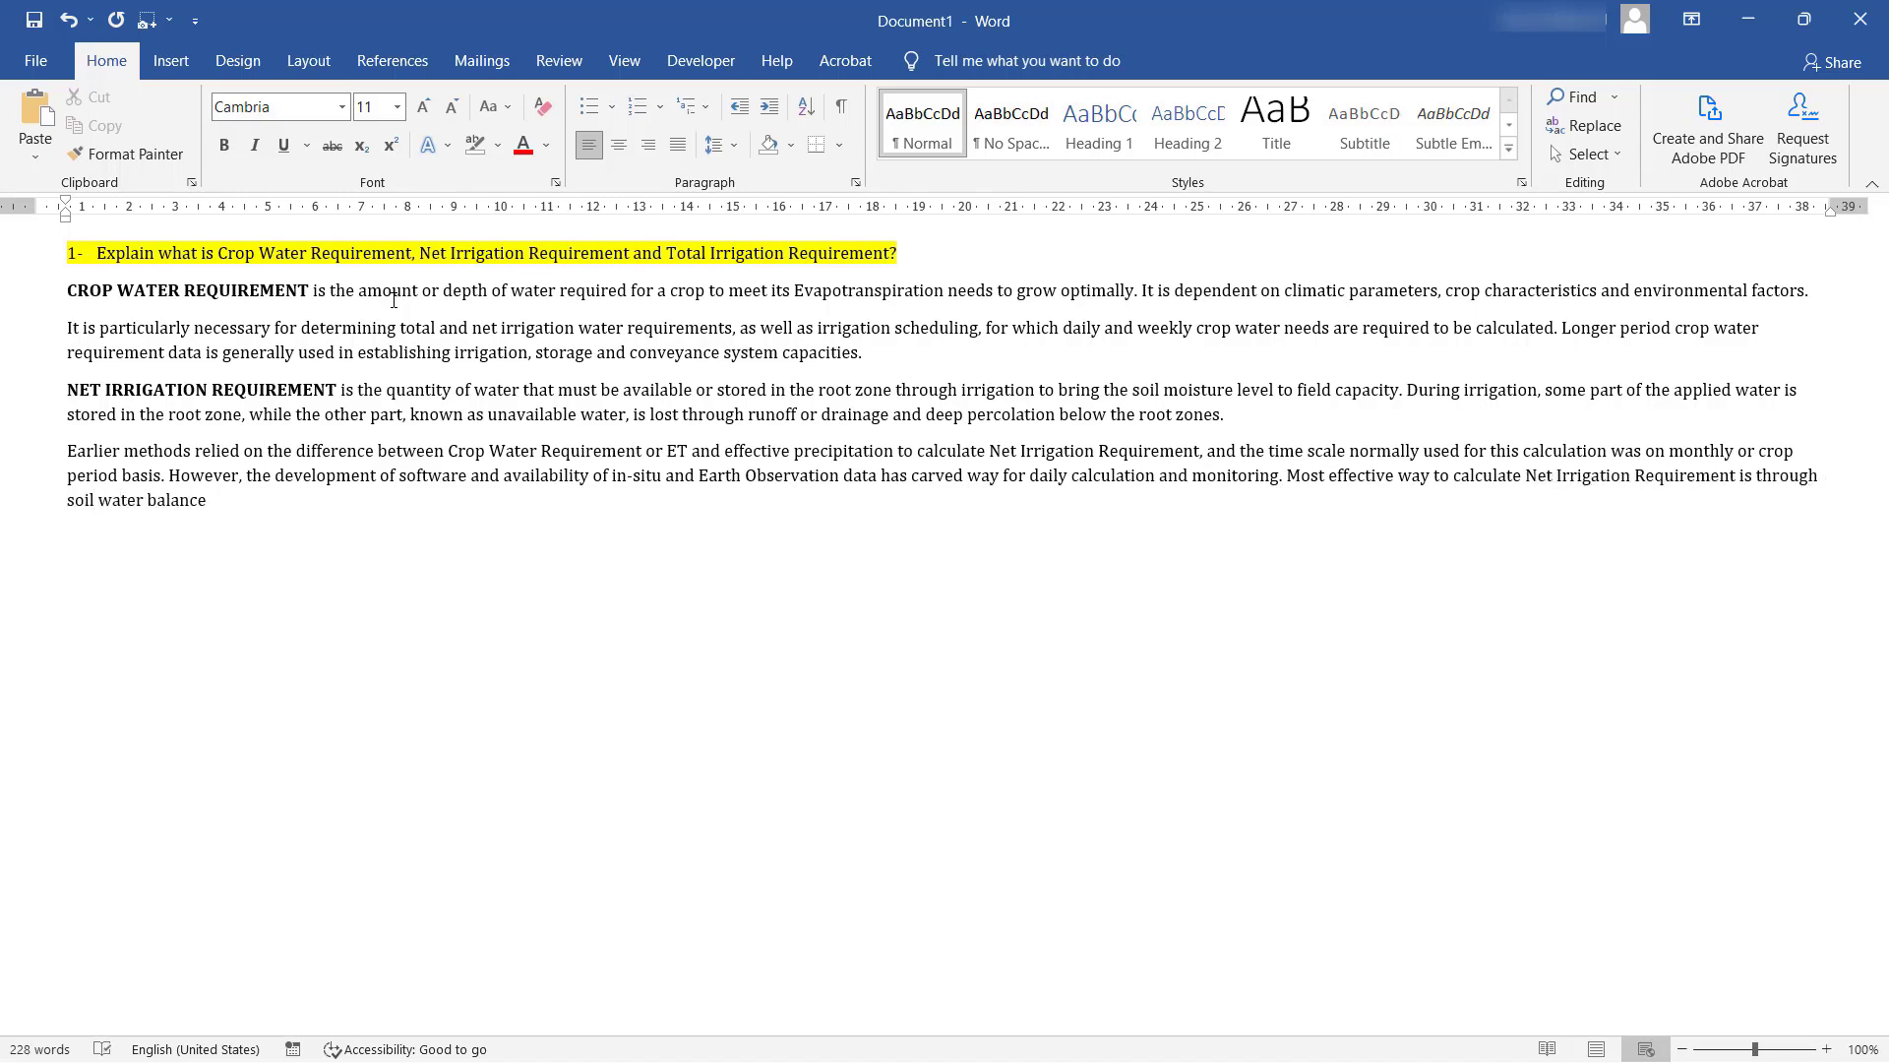
pyautogui.write('.')
# Step: Start a new paragraph with "TOTAL IRRIGATION REQUIREMENT" in bold, followed by "or Gross Irrigation" in regular text
pyautogui.press('Return')
pyautogui.hotkey('ctrl', 'b')
pyautogui.write('TOTAL IRRIGATION REQUIREM')
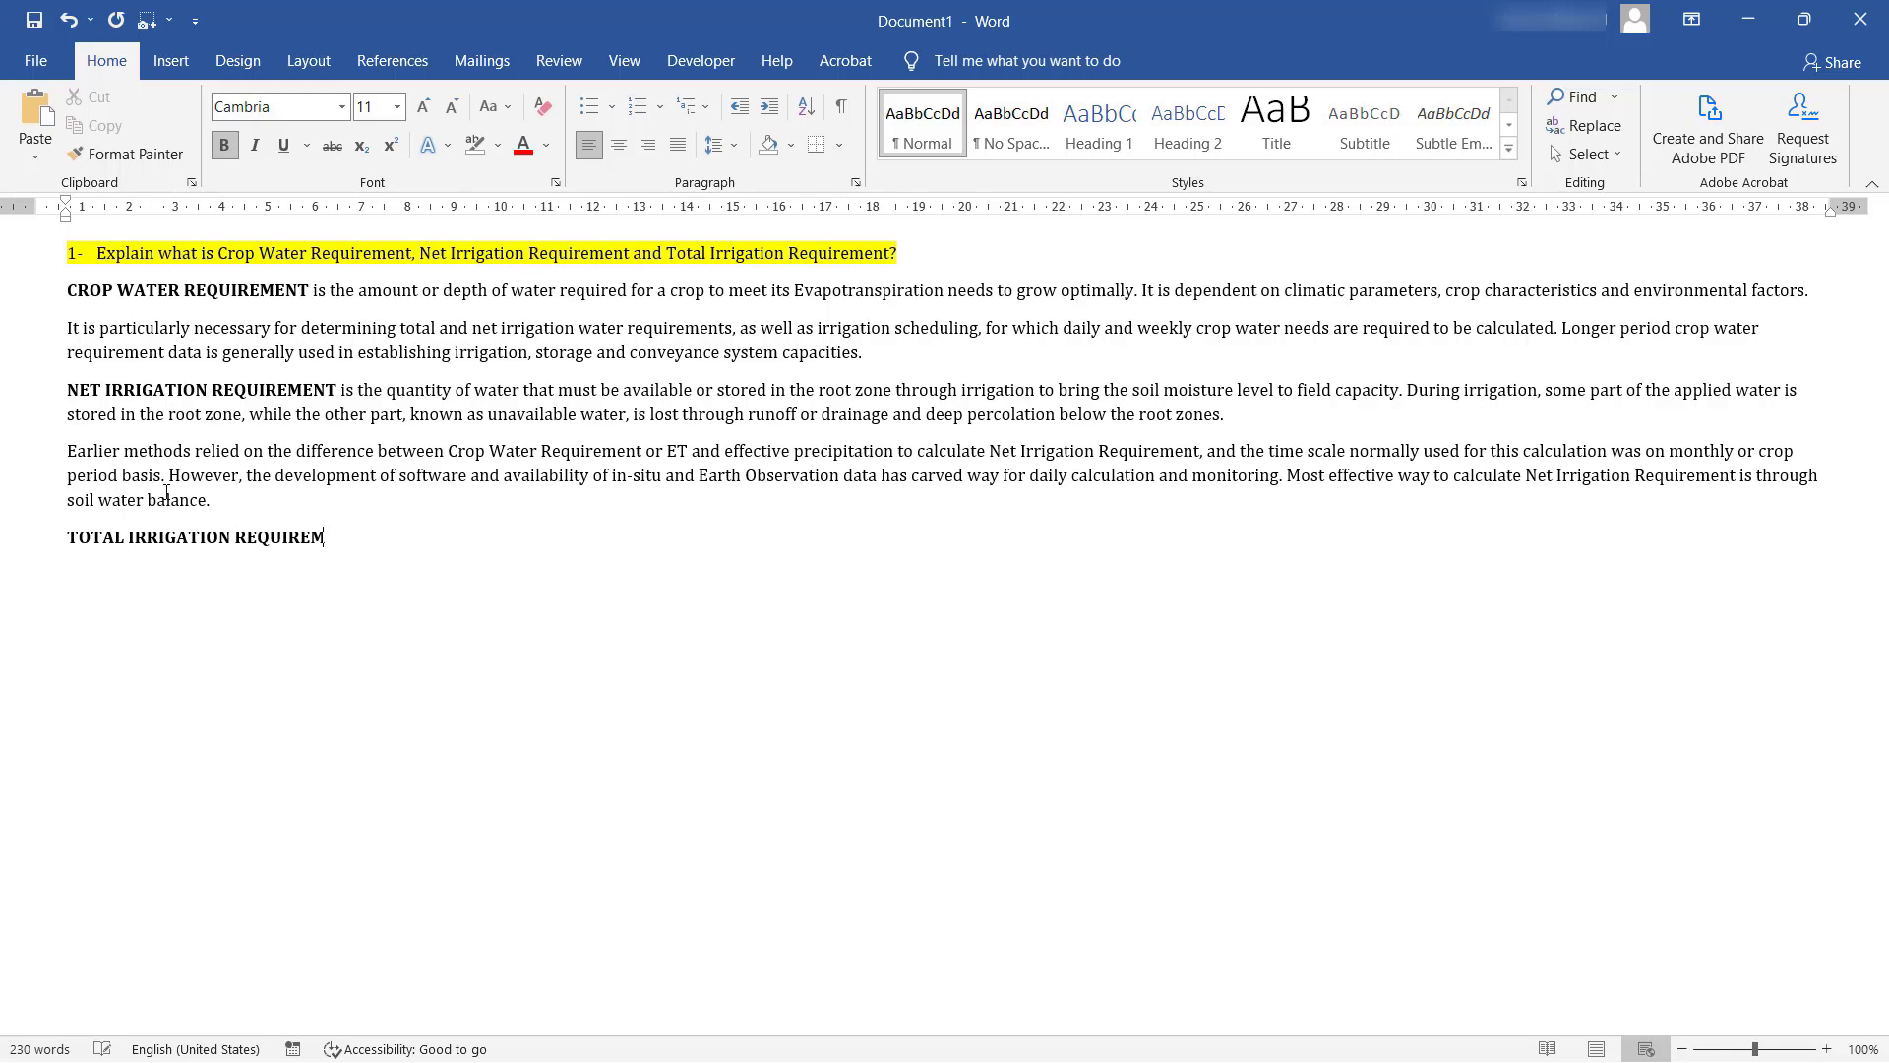
pyautogui.write('ENT')
pyautogui.hotkey('ctrl', 'b')
pyautogui.write('or Gross Irrigation ')
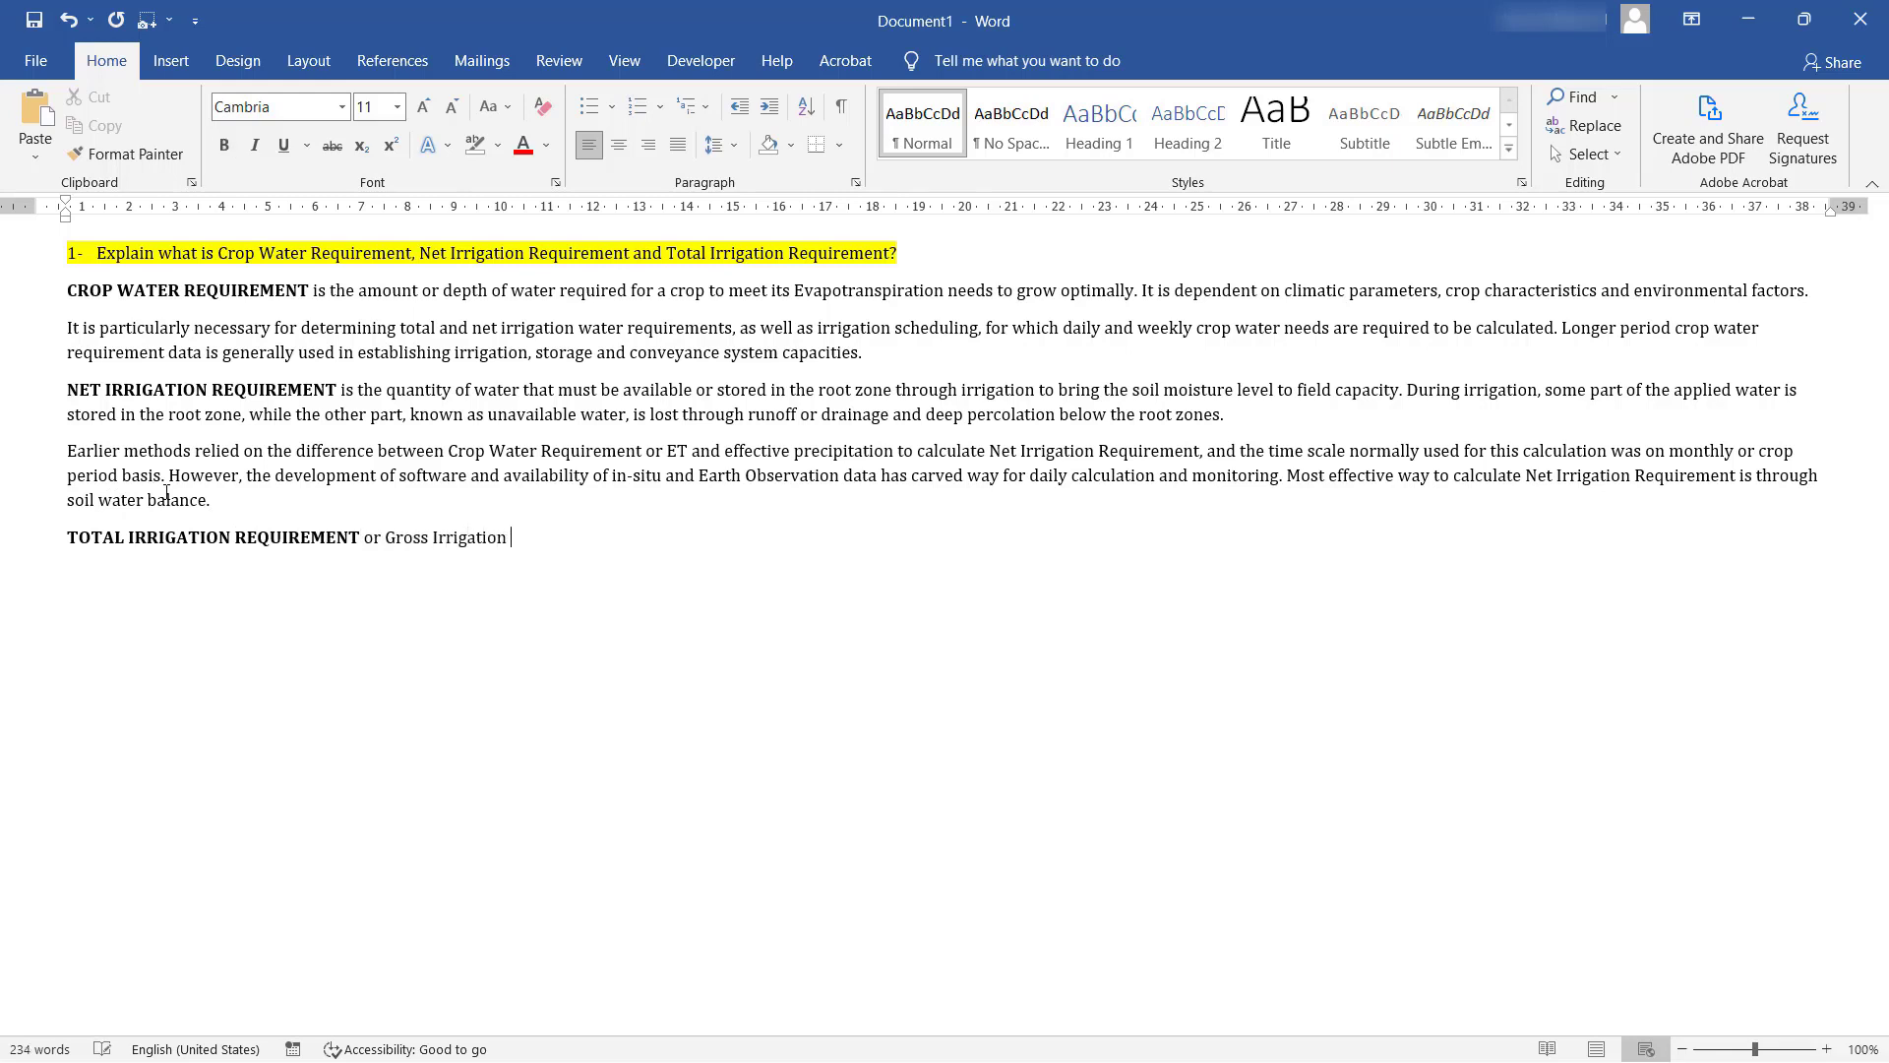
# Step: Continue with "Requirement includes the total amount of water to be applied in the fields through irrigation in addition to water conveyance and application losses"
pyautogui.write('Requirement includes the total amount of water to be applie')
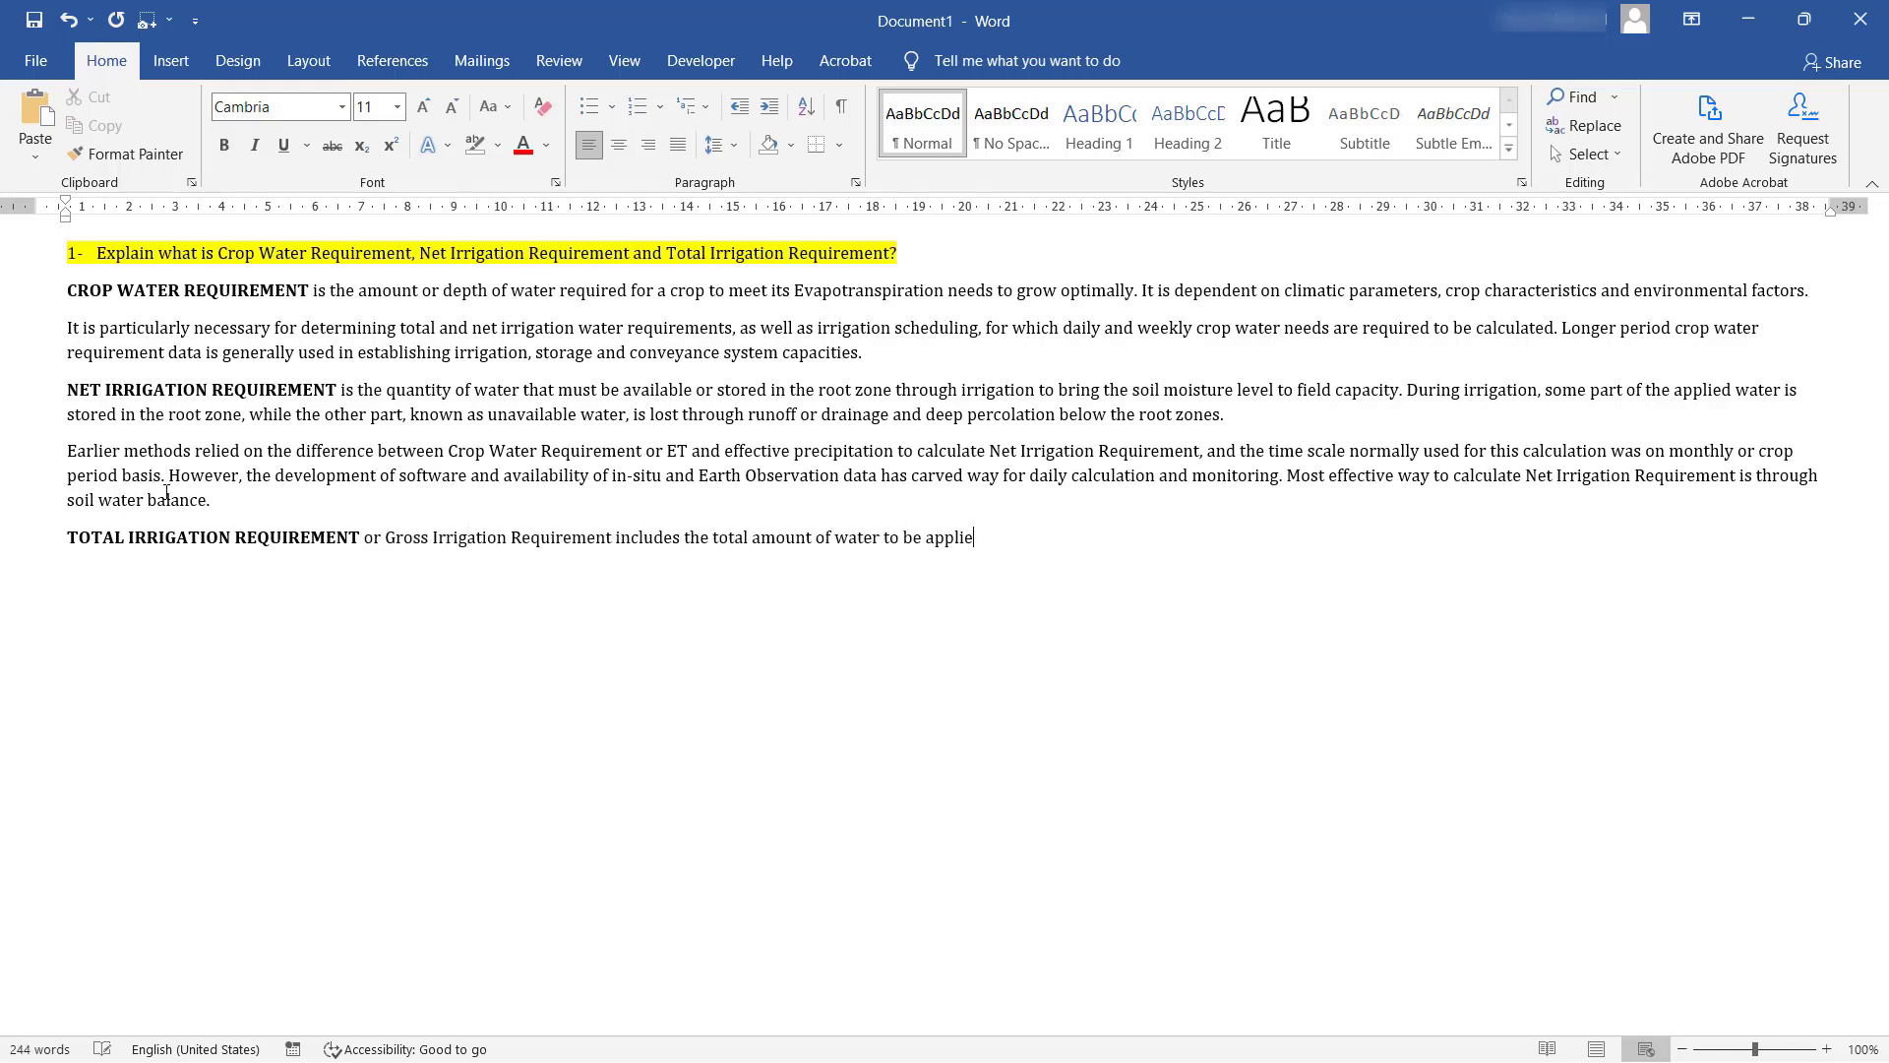
pyautogui.write('d in the fields through irrigation in addition to water conveyance and application losses')
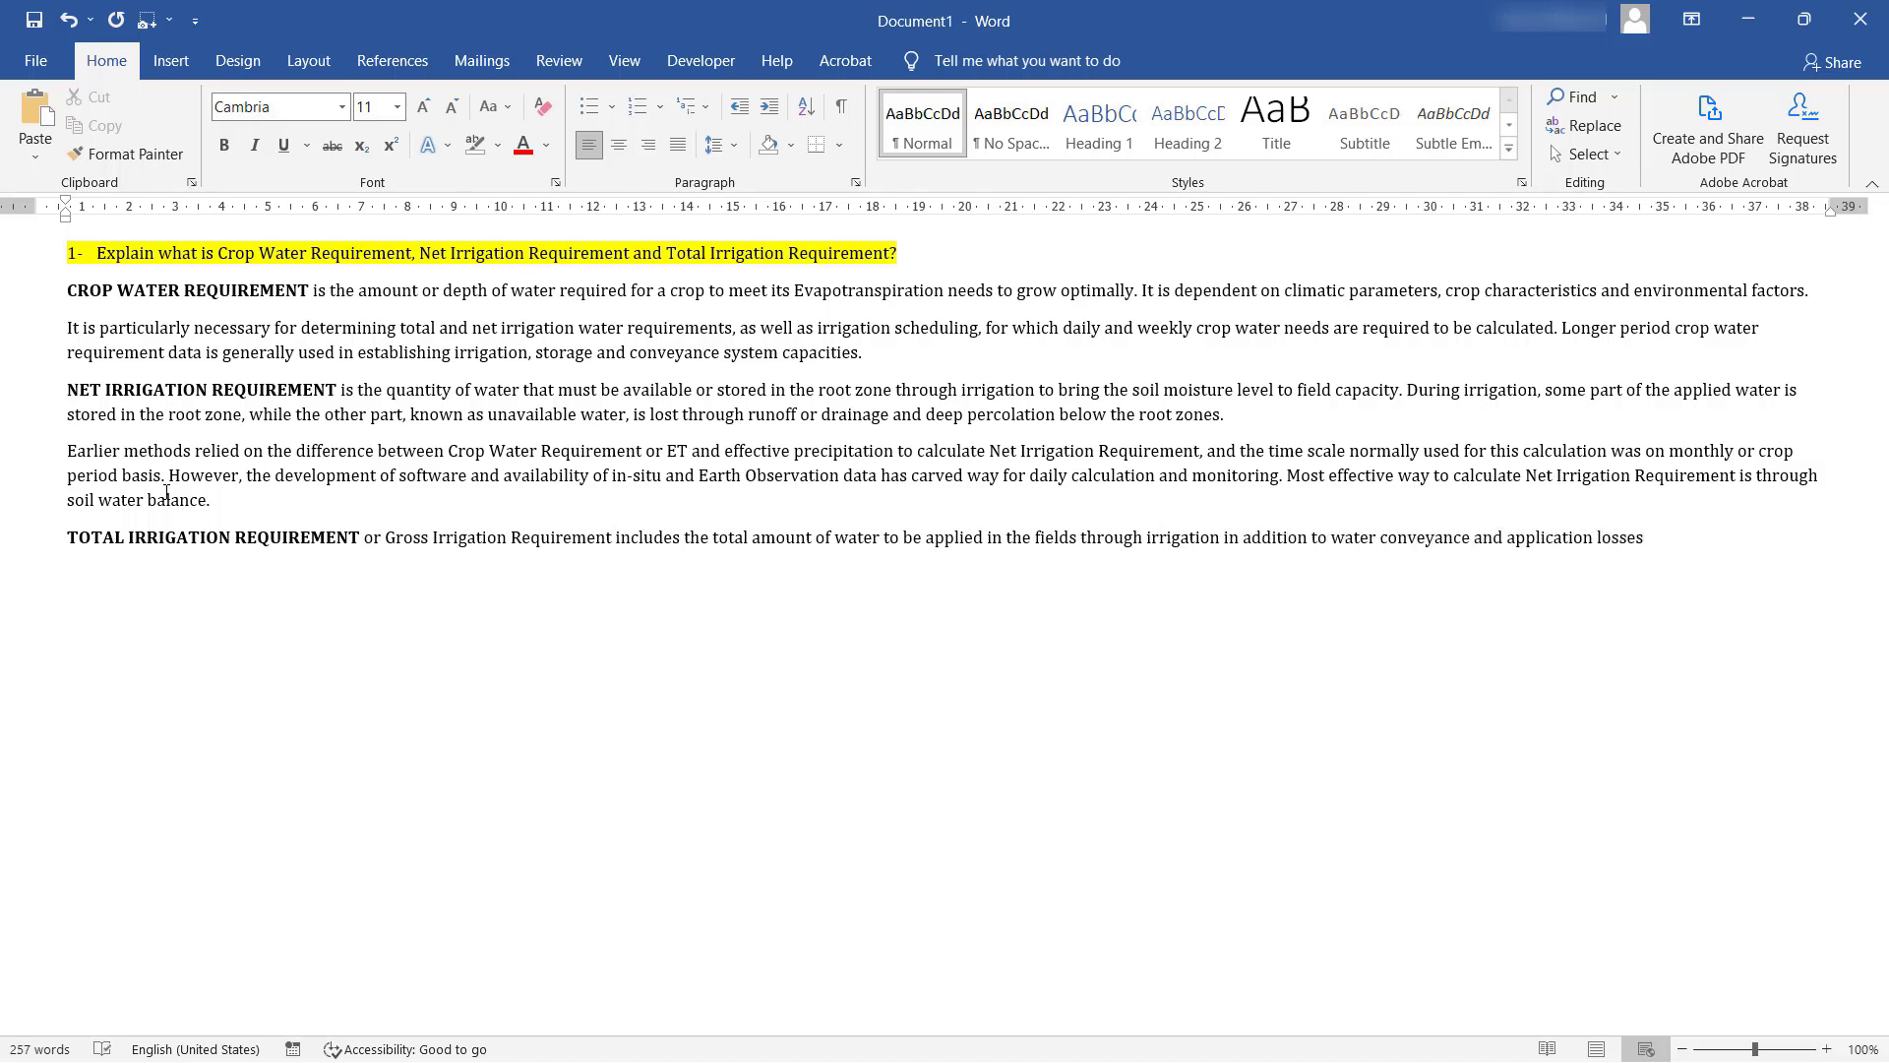
# Step: Add "In other words, it is Net Irrigation Requirement plus the water losses expressed in terms of efficiency."
pyautogui.write('. In other words, it is Net Irrigation Requirement plus the losses')
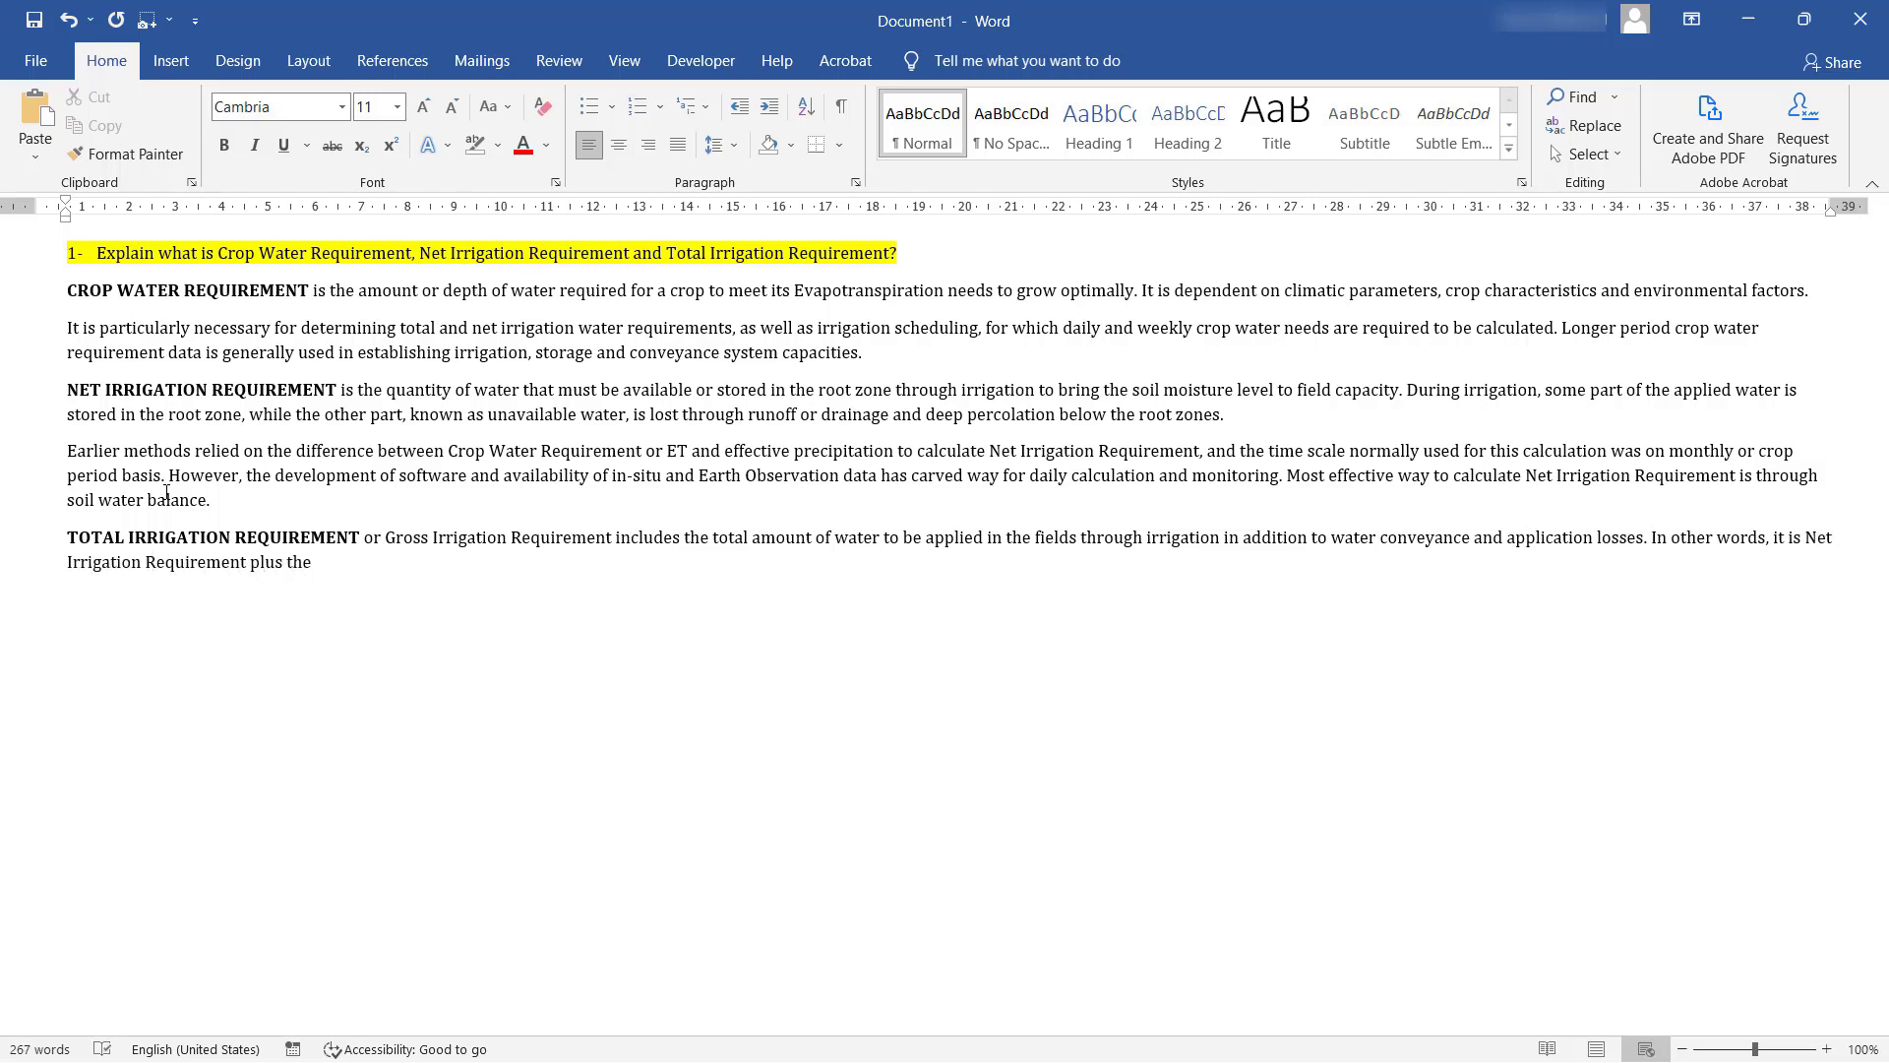
pyautogui.press('BackSpace')
pyautogui.press('BackSpace')
pyautogui.press('BackSpace')
pyautogui.press('BackSpace')
pyautogui.press('BackSpace')
pyautogui.press('BackSpace')
pyautogui.write('water losses expressed in terms of efficiency.')
# Step: Add an indented bold formula line below the paragraph reading "TIR = NIR/Efficiency", spaced with tabs
pyautogui.hotkey('ctrl', 'b')
pyautogui.press('Return')
pyautogui.press('Tab')
pyautogui.write('TIR')
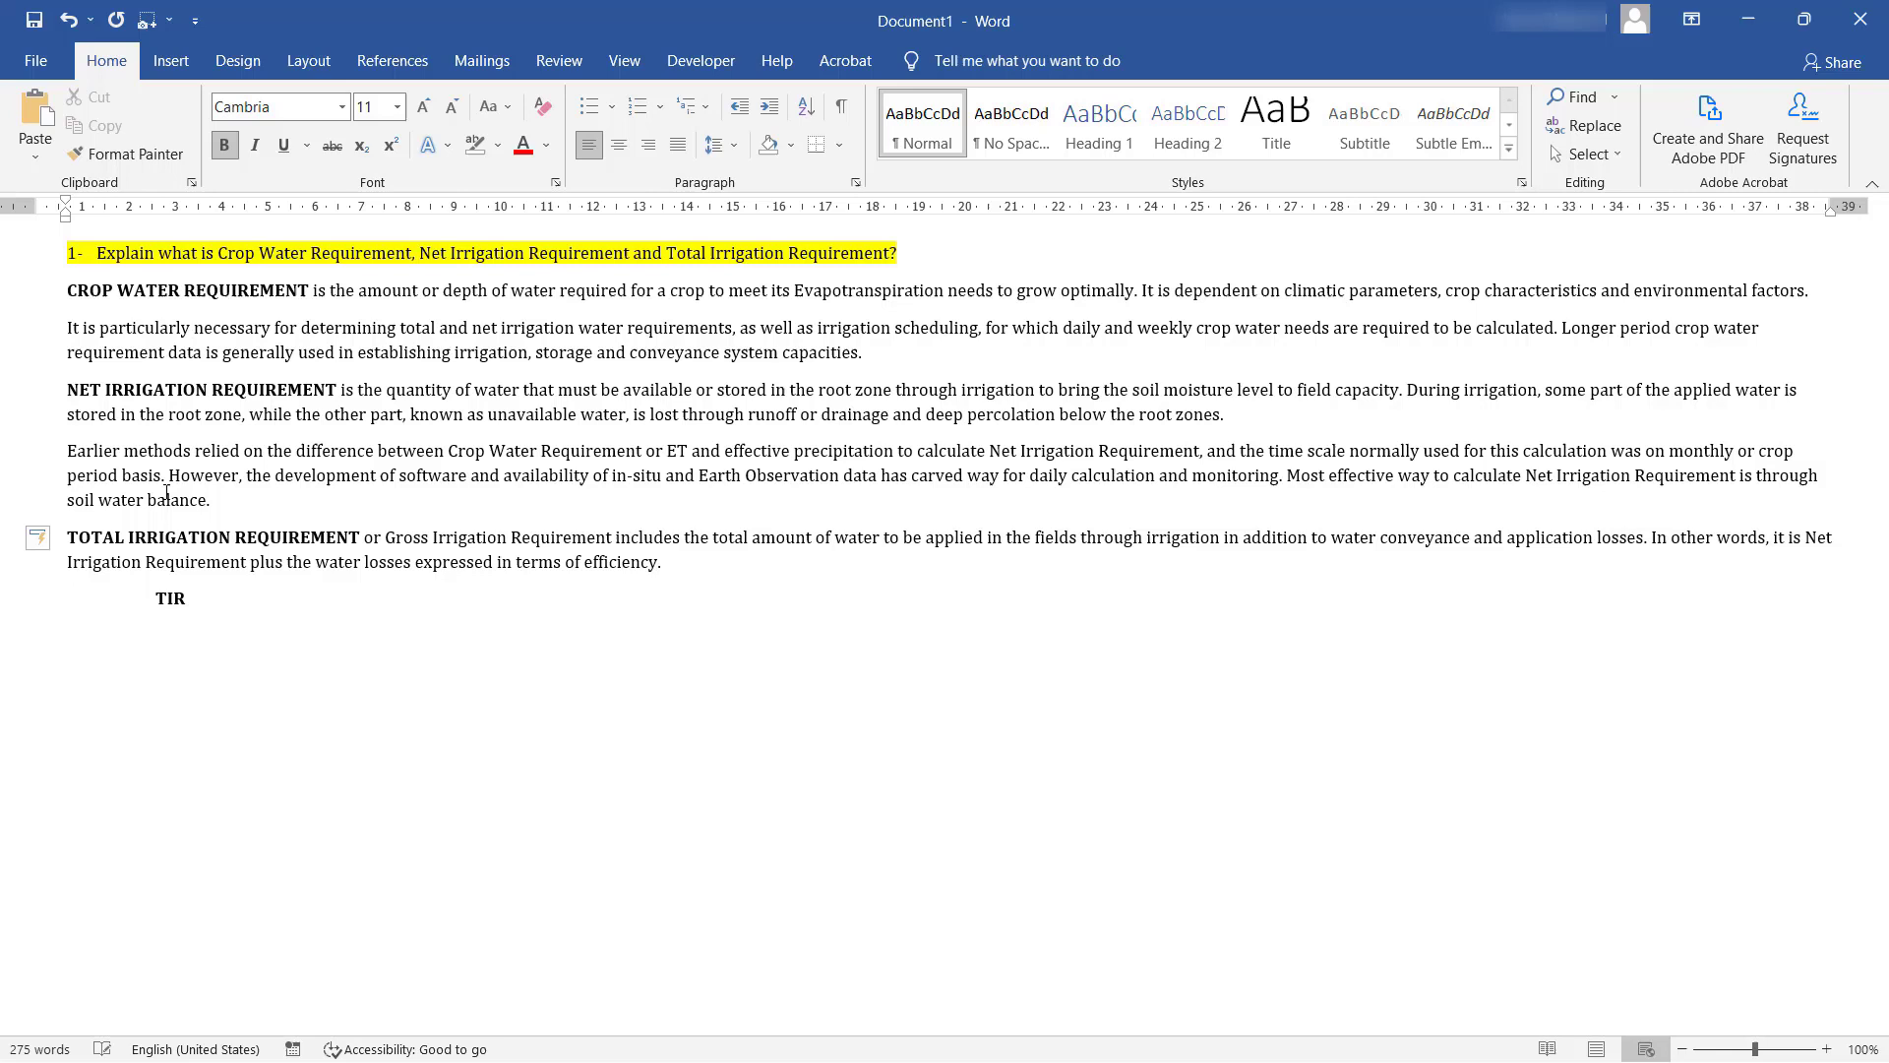
pyautogui.write('\t=\tNIR/Efficiency')
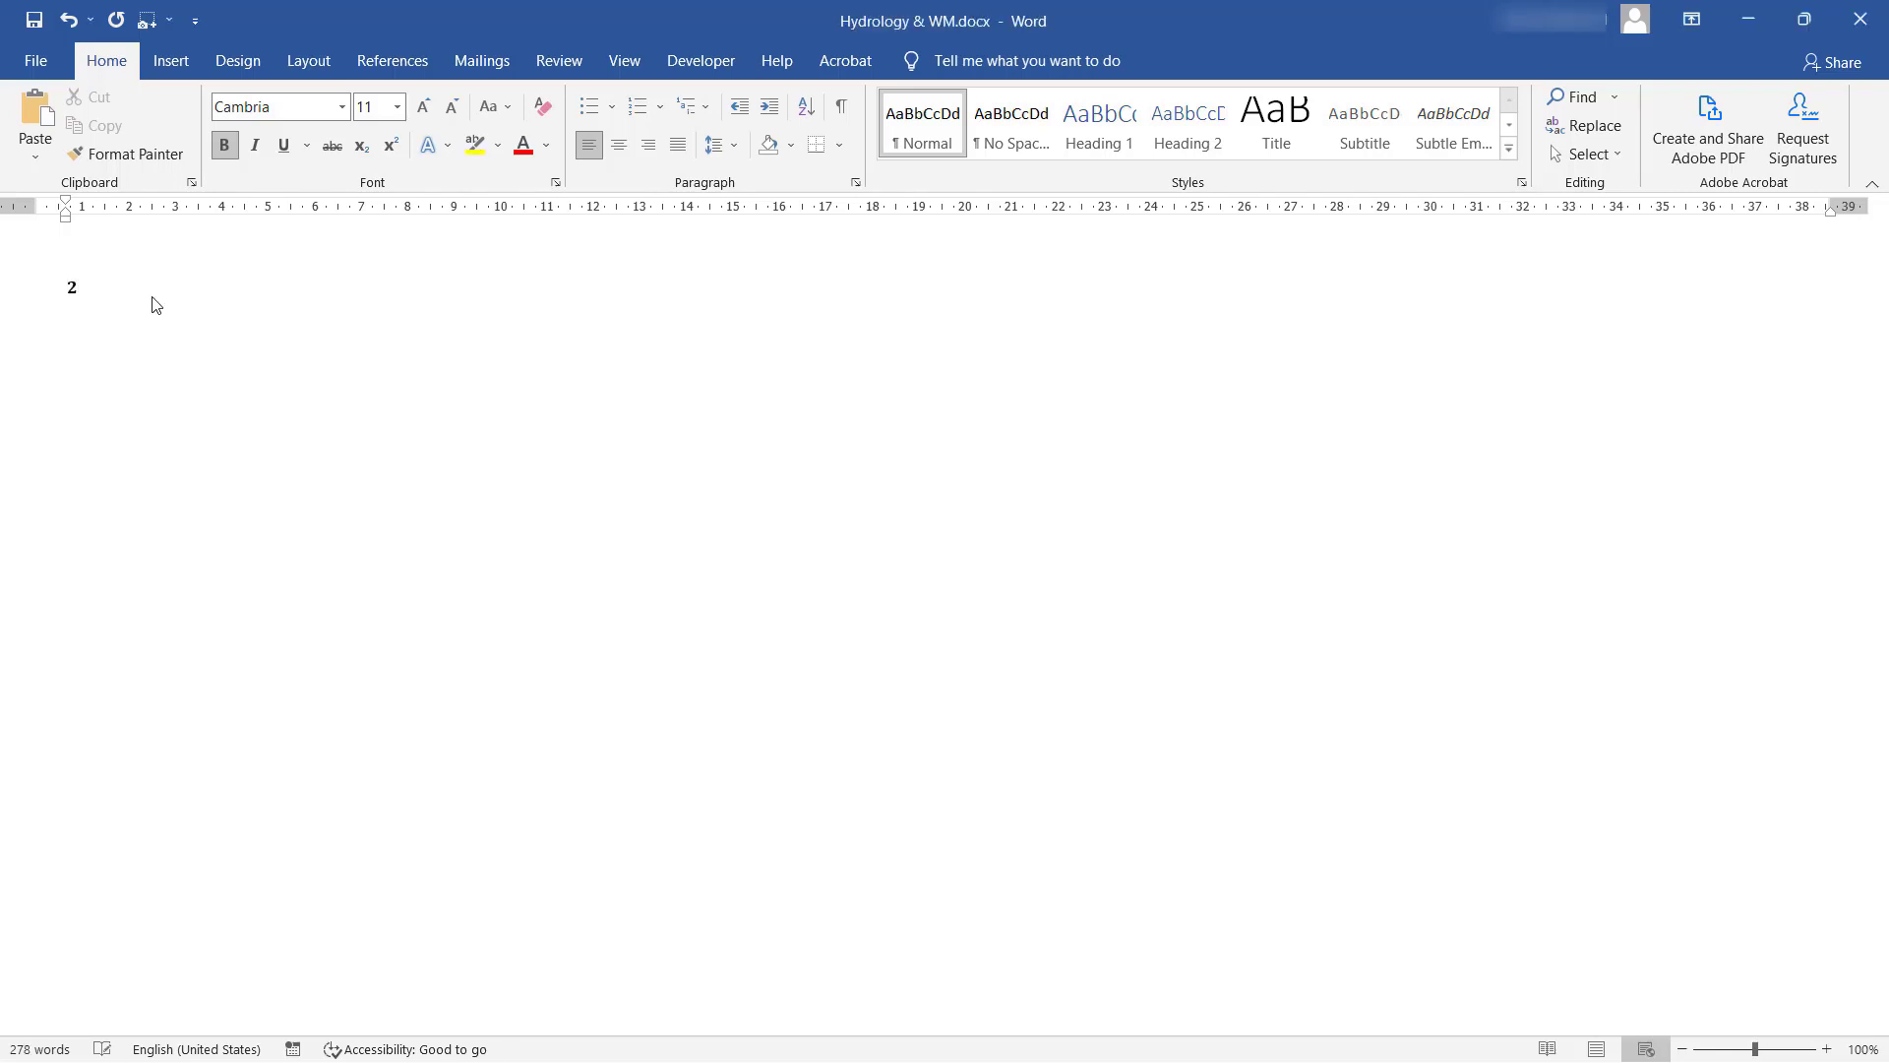
# Step: Write question 2 in bold with yellow highlight: "What are the key hydrological processes in a watershed? Write a water balance equation."
pyautogui.write('What are the key hydrological processes in a watershed? Write a water balance equation.')
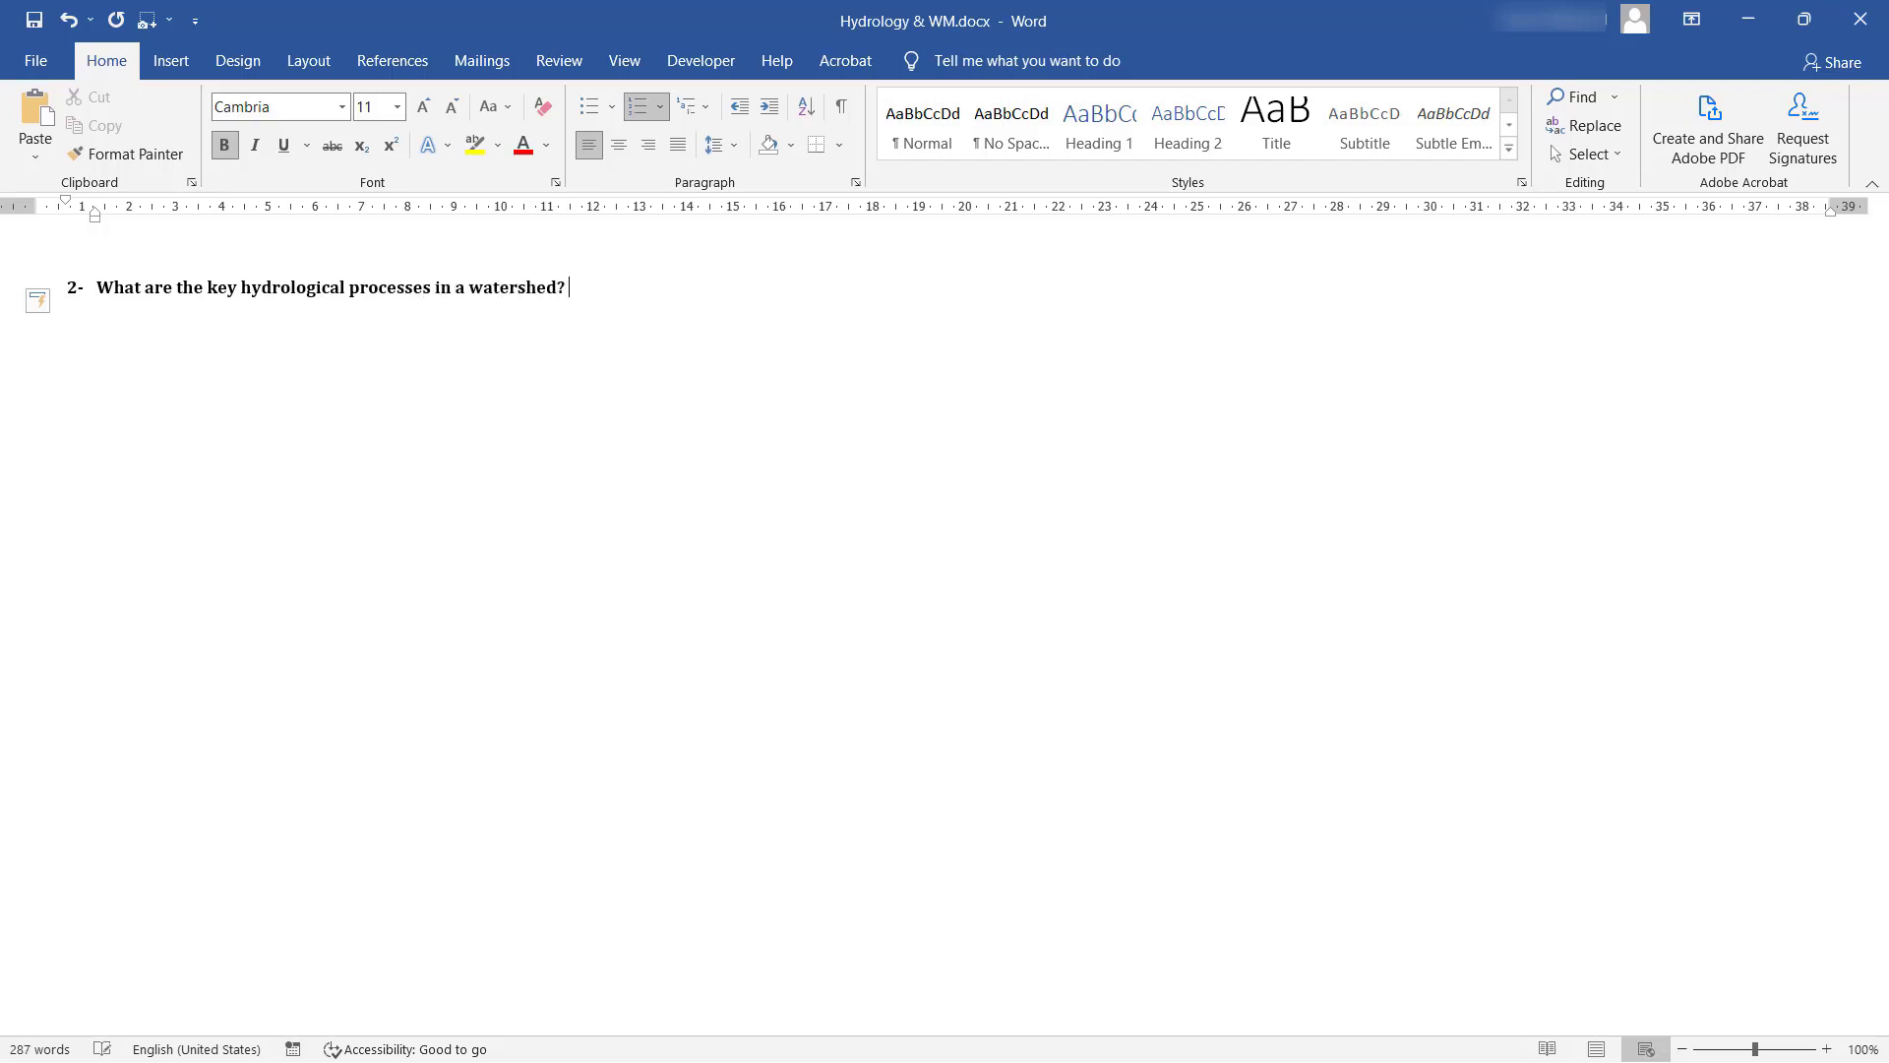
pyautogui.press('Return')
pyautogui.press('Return')
# Step: Begin the answer to question 2 with "A watershed is also called a drainage basin and more commonly, a river basin."
pyautogui.write('A watershed is also called a drainage basin, wat')
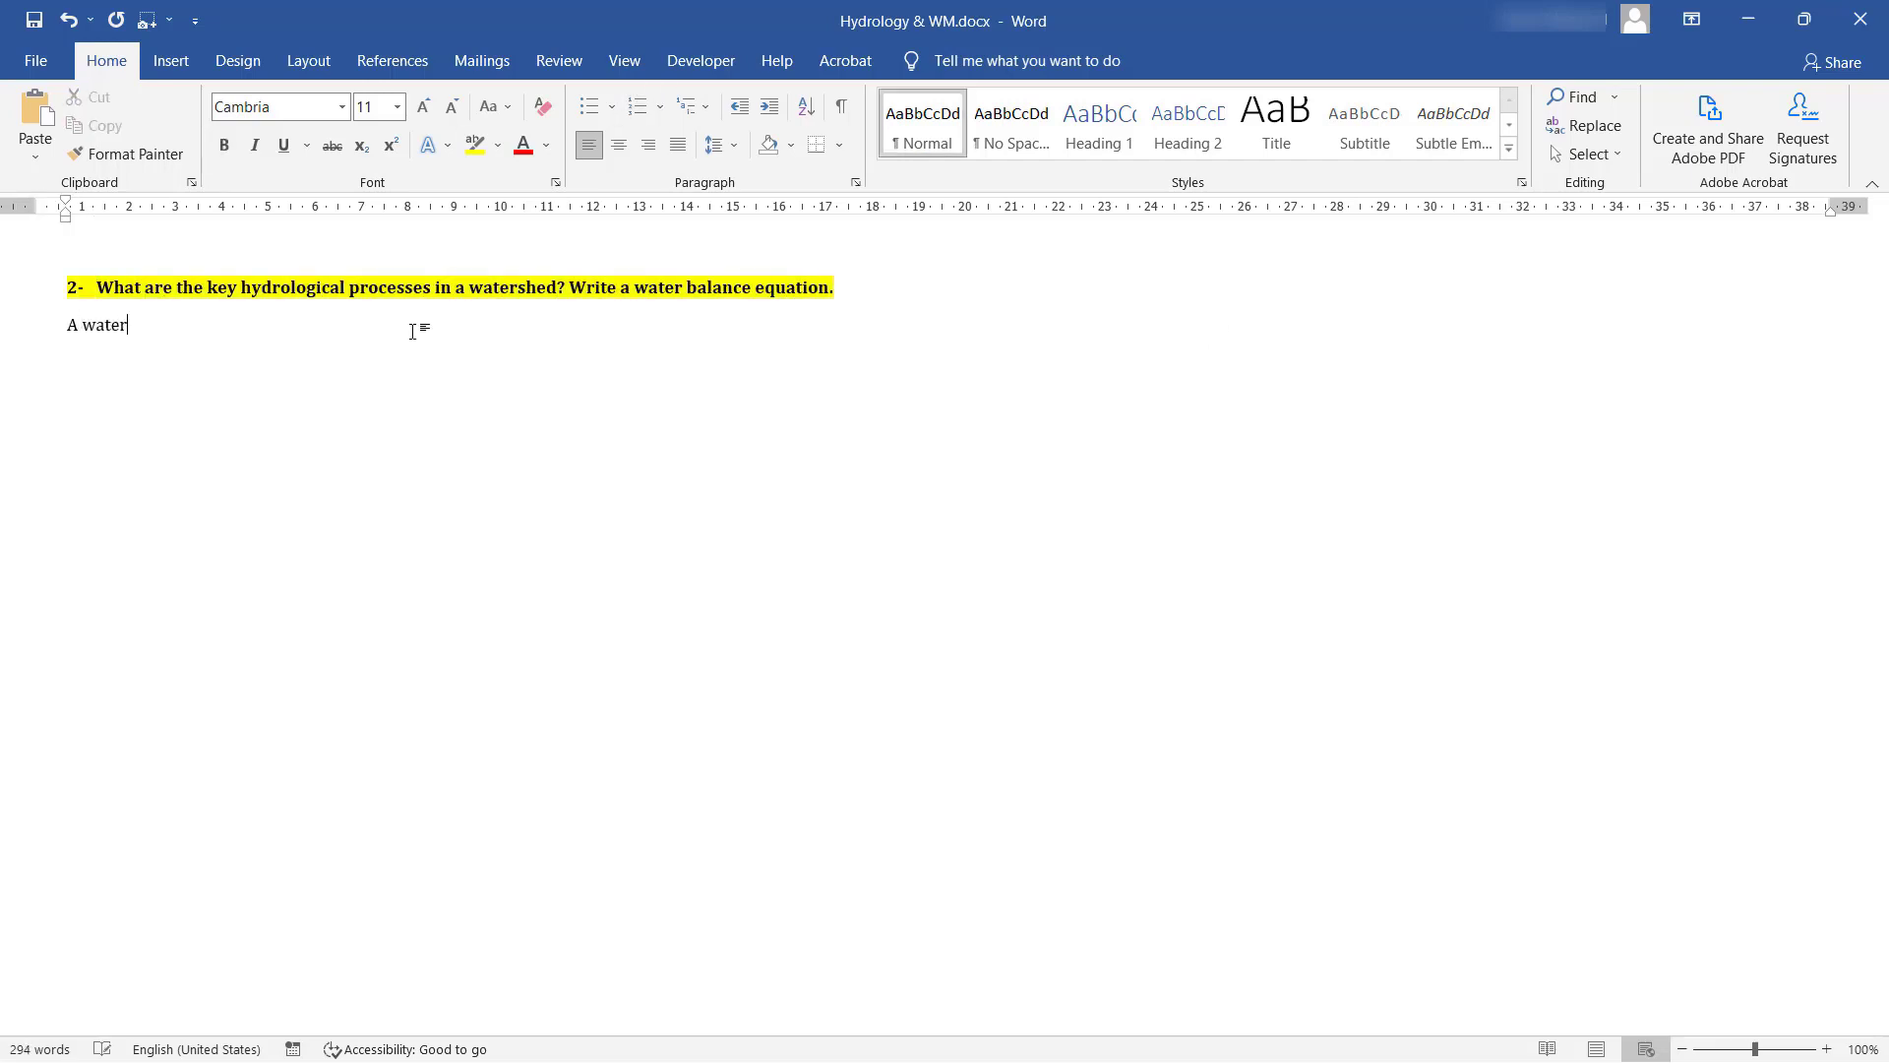
pyautogui.press('BackSpace')
pyautogui.press('BackSpace')
pyautogui.press('BackSpace')
pyautogui.press('BackSpace')
pyautogui.press('BackSpace')
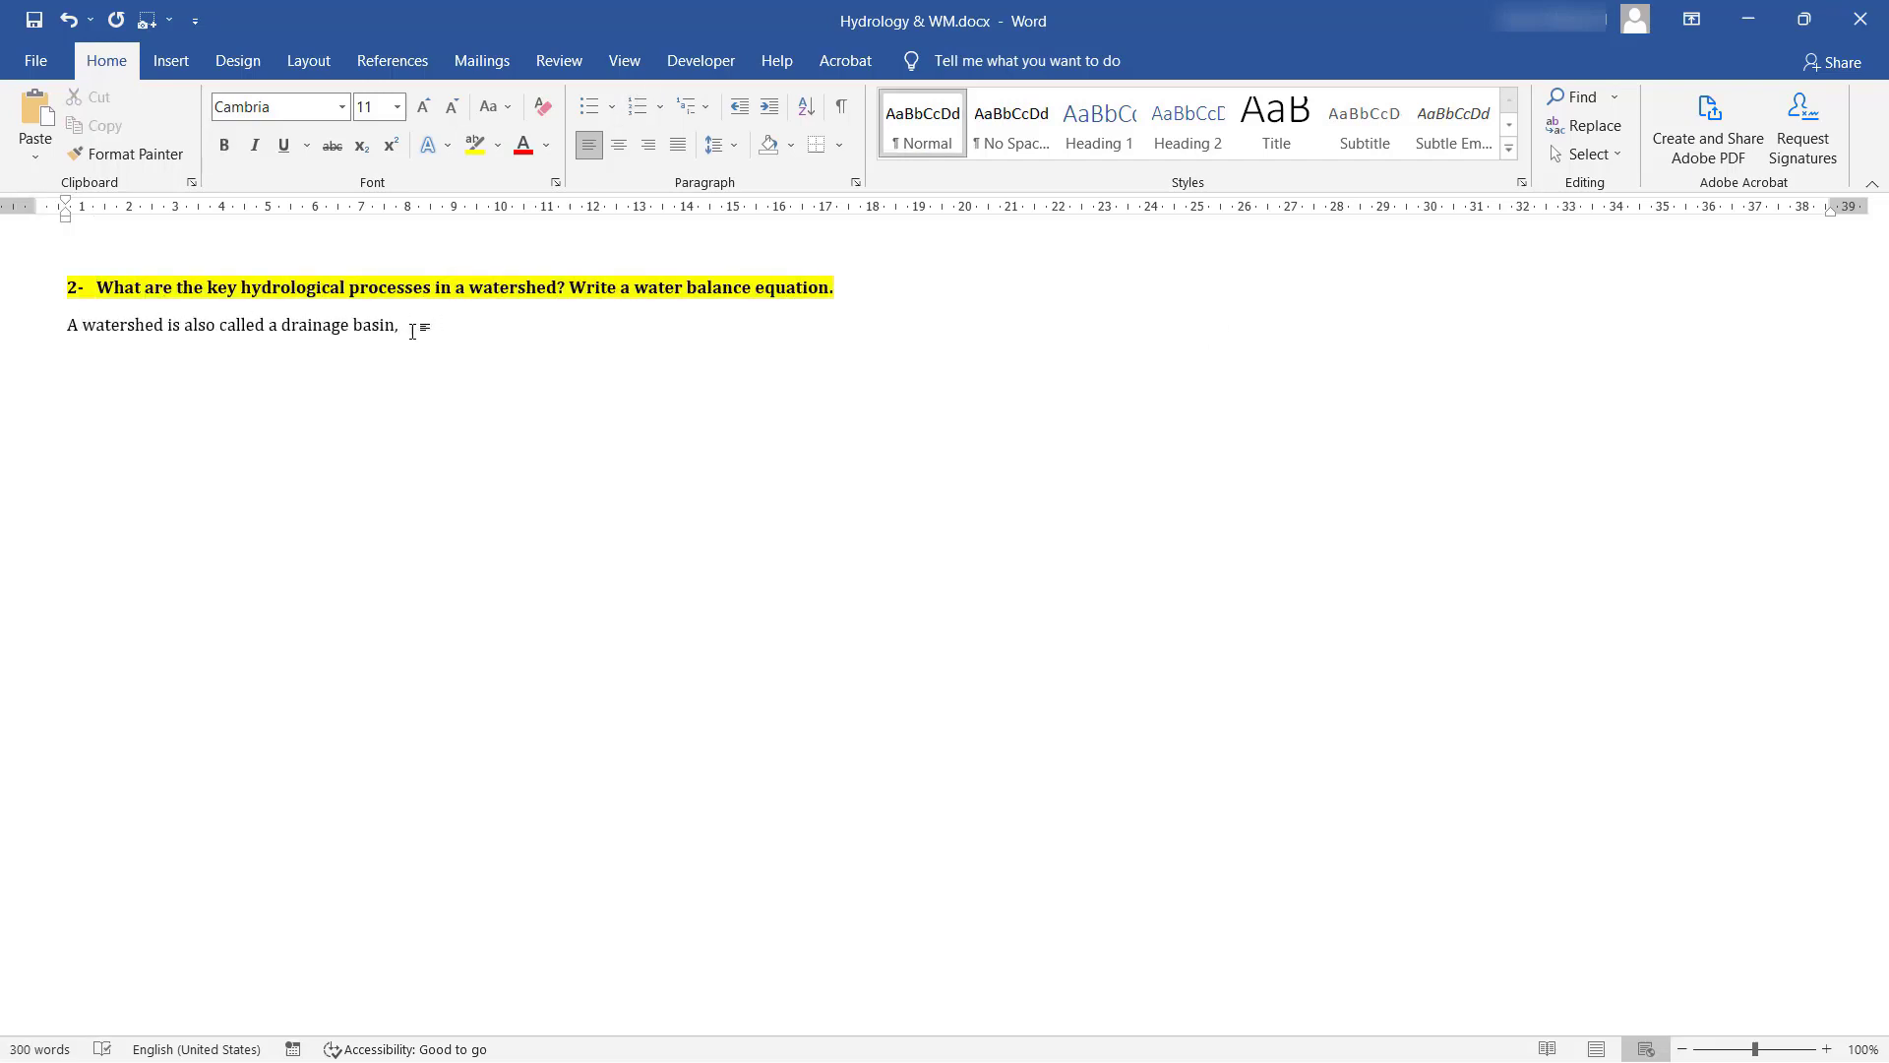
pyautogui.write('and more commonly, a river basin.')
# Step: Add the paragraph "Runoff from precipitation, and snow and glacial melt flow into water bodies such as streams, rivers, lakes, reservoirs, wetlands, estuaries, seas and oceans."
pyautogui.press('Return')
pyautogui.write('Runoff from precipitation')
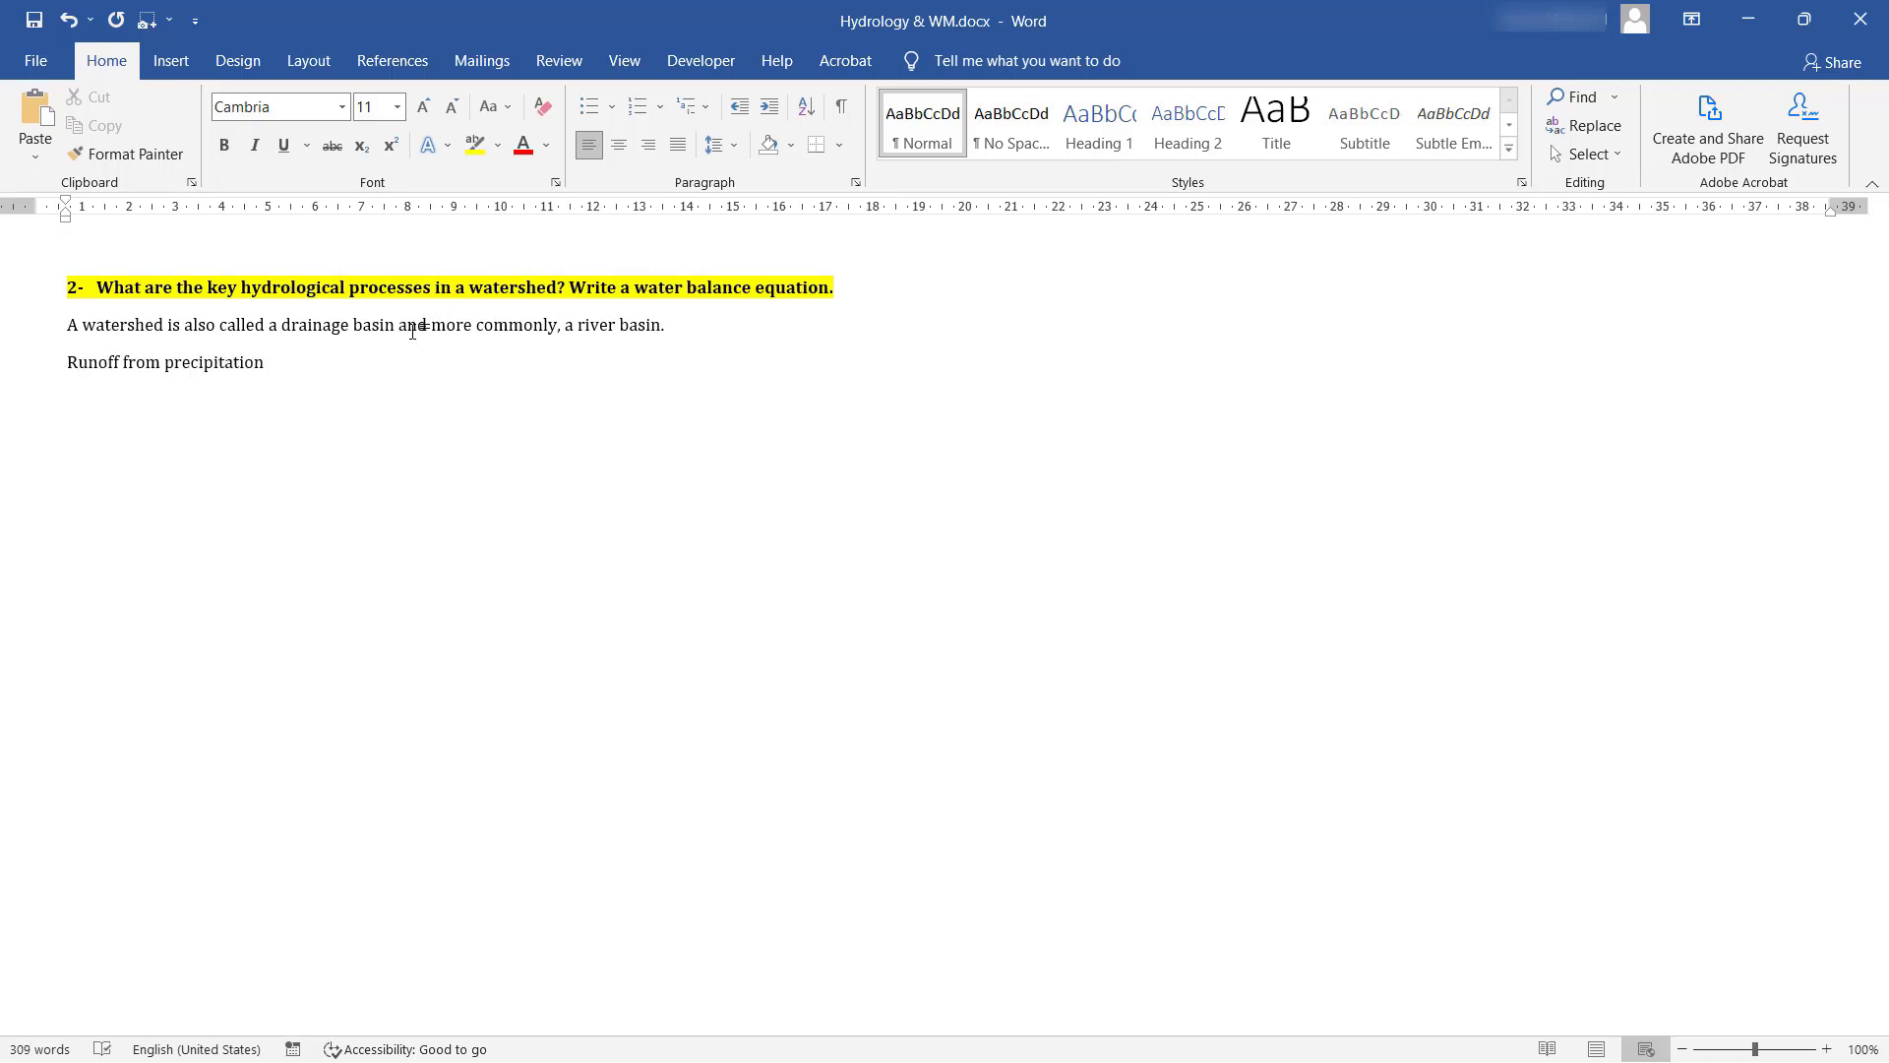
pyautogui.write(', and snow and glacial melt flow into water bodies')
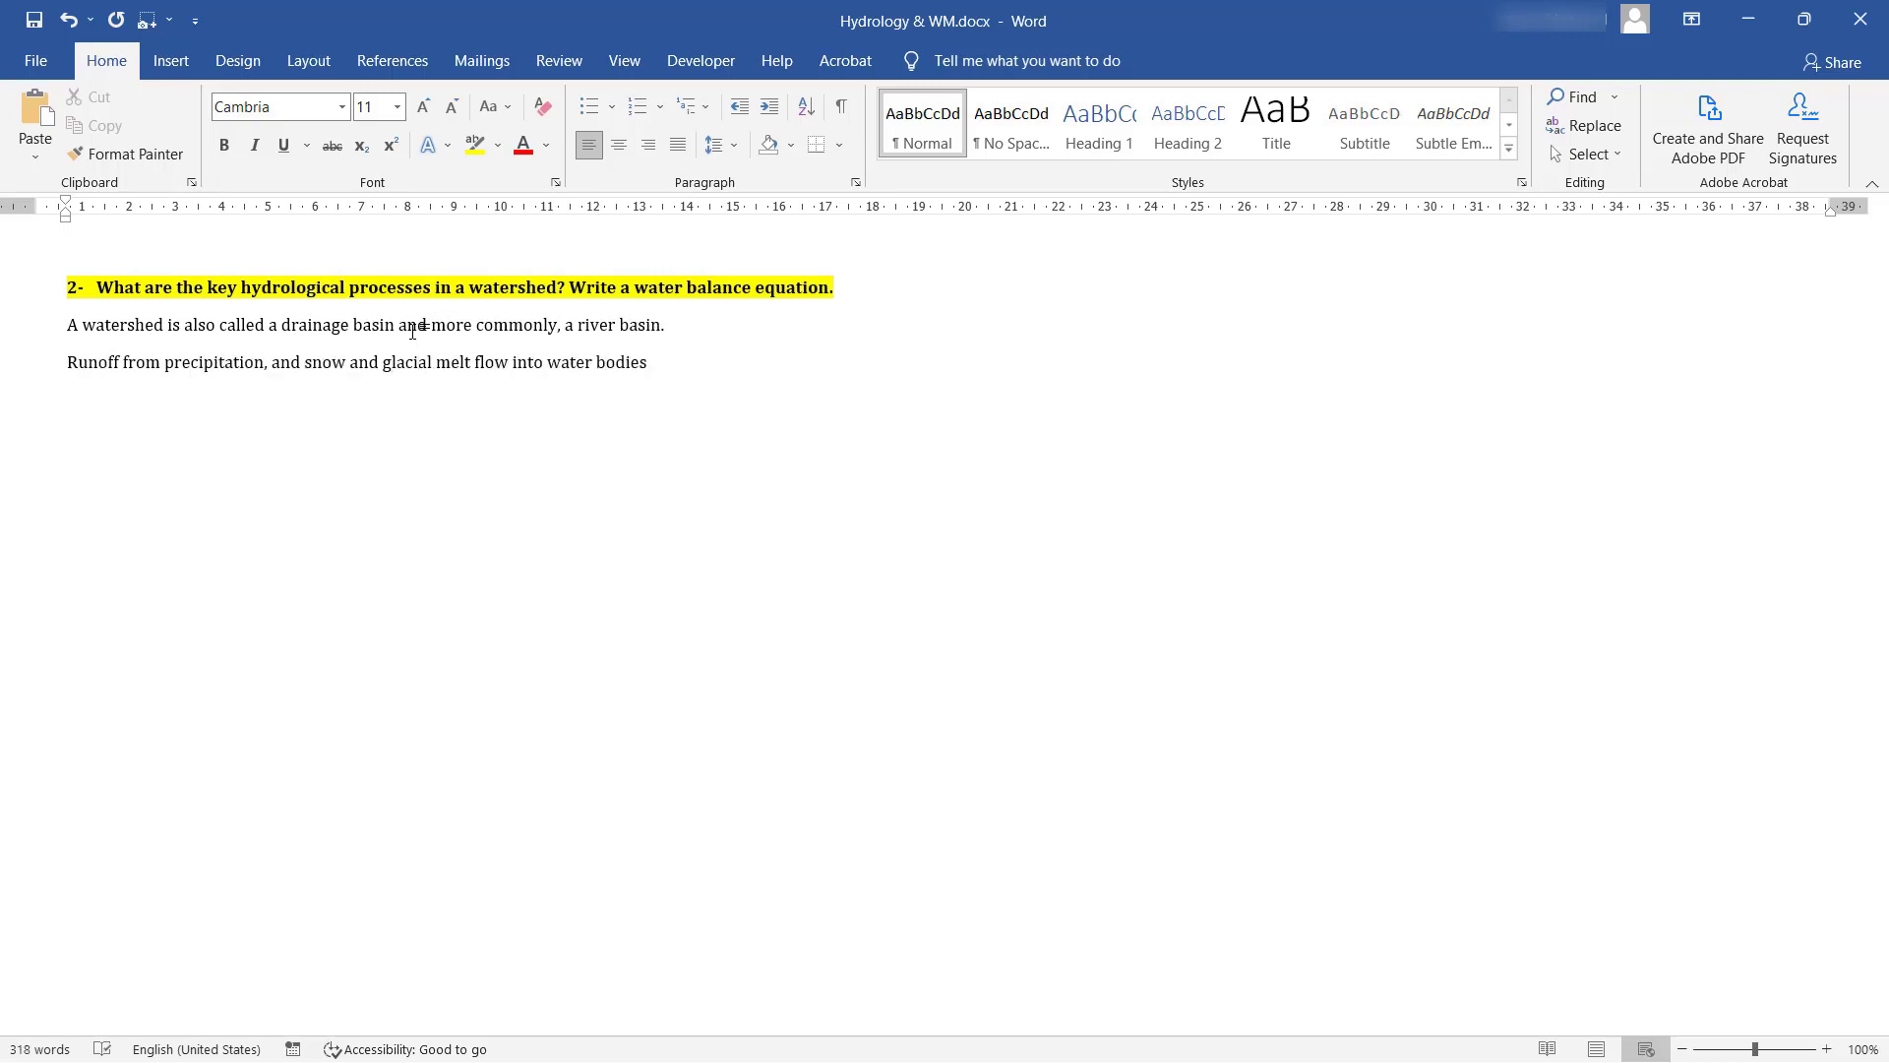
pyautogui.write(' such as streams, rivers, lakes, reservoirs, wetlands, estuaries, seas and oceans. ')
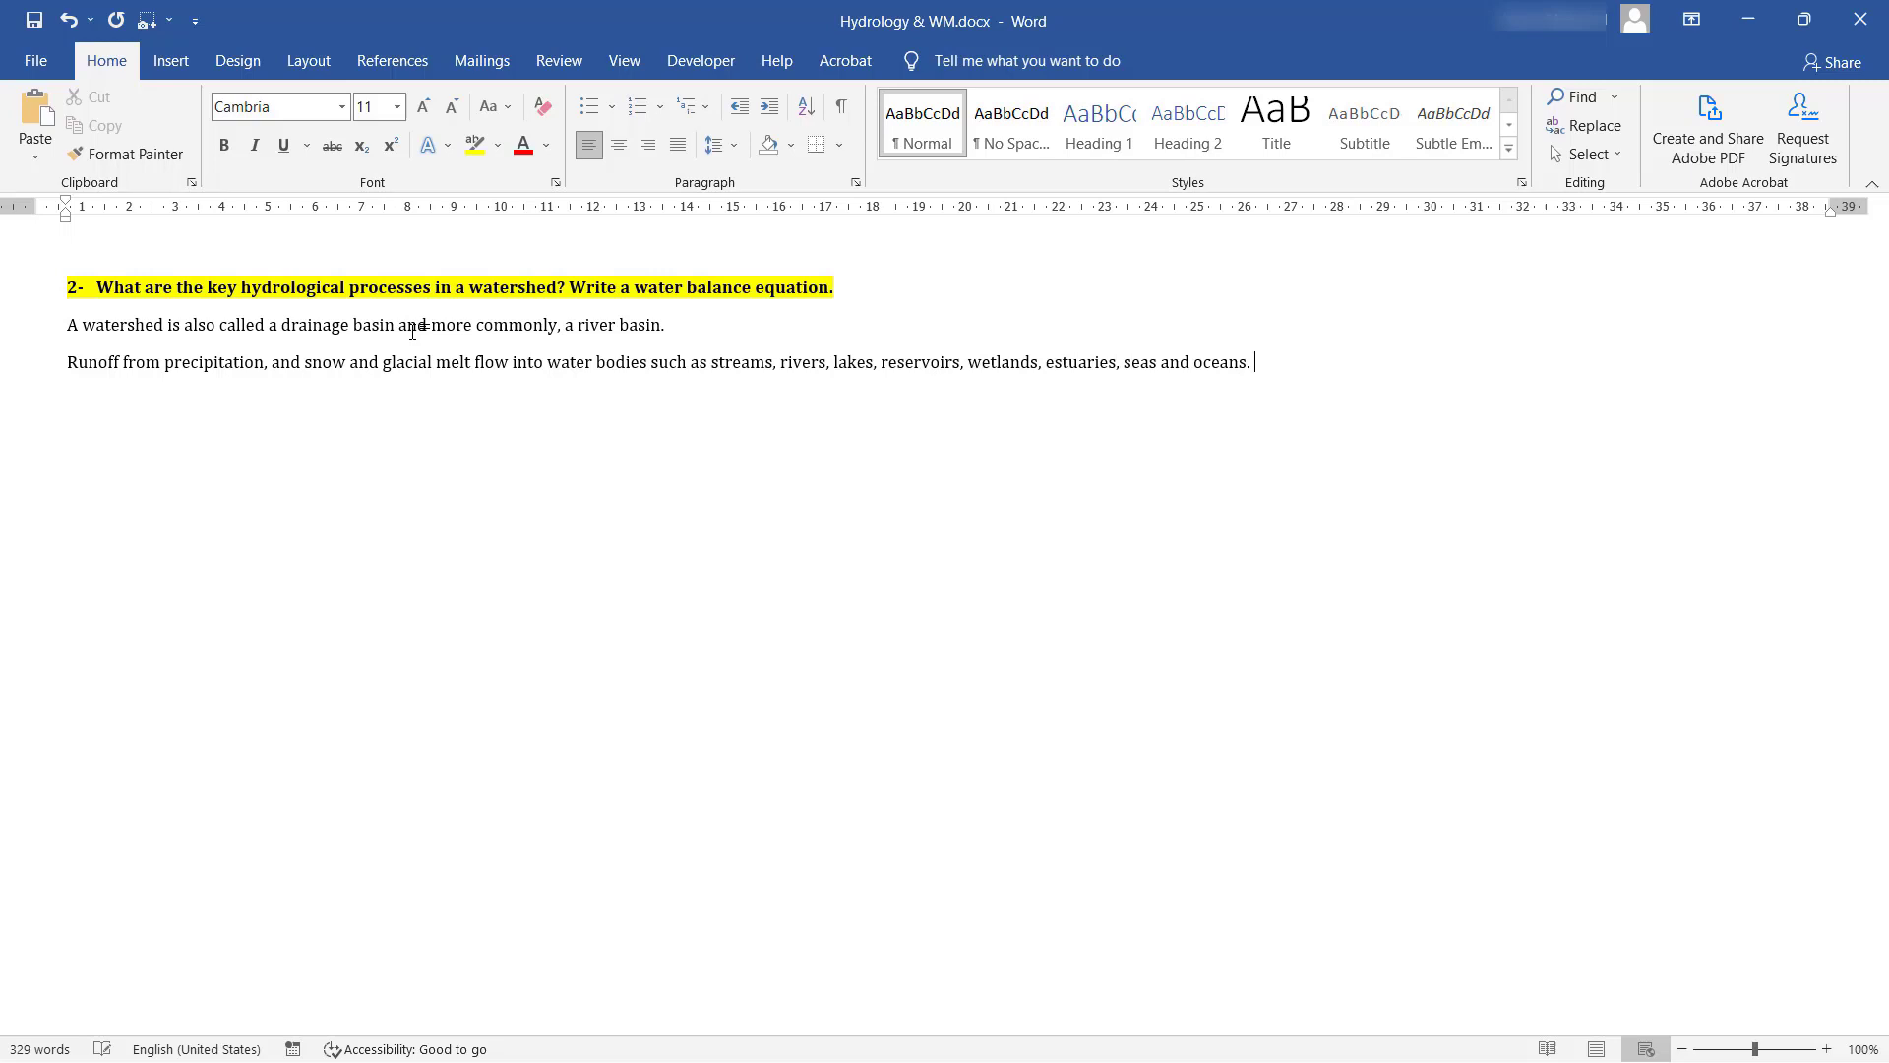
# Step: Continue with "On watershed scale, the dominant hydrological processes and its respective water balance equation are given below;"
pyautogui.write('On watershed scale, the dominant hydrological process')
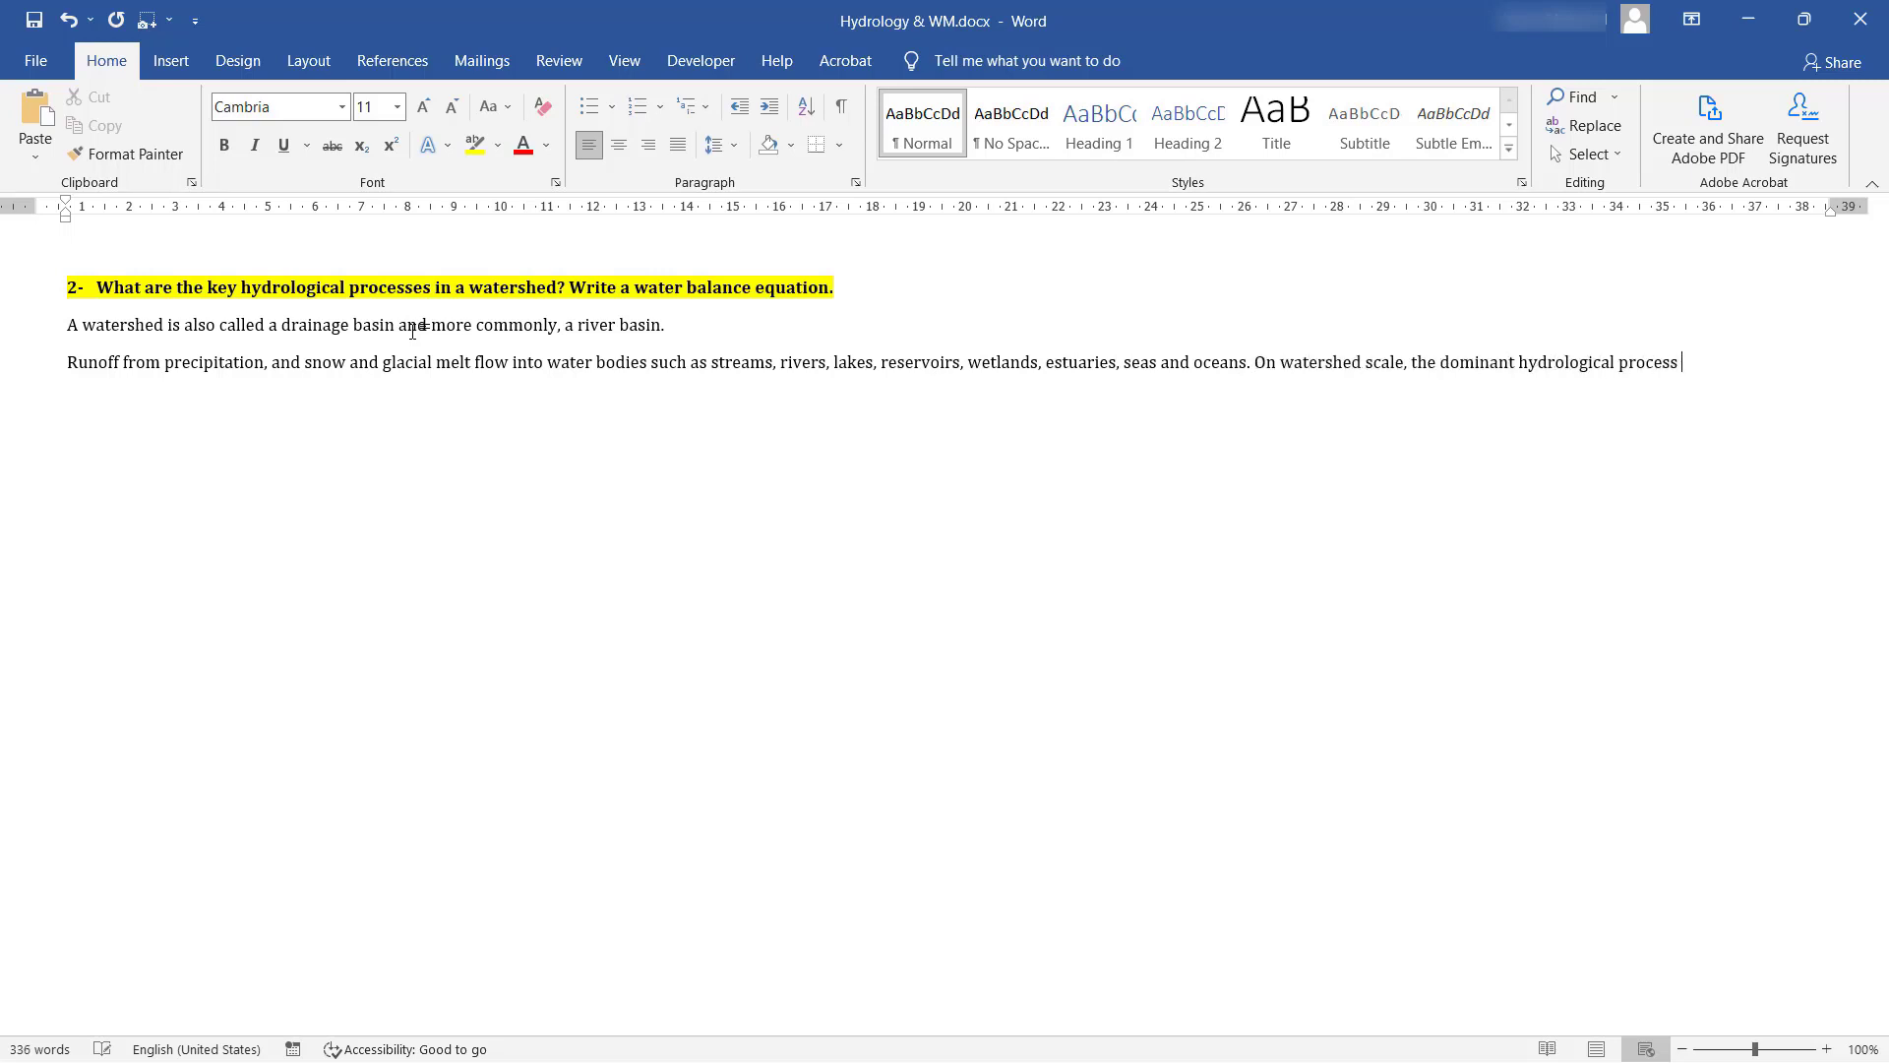
pyautogui.write('es and its respective water balance equation are given below;')
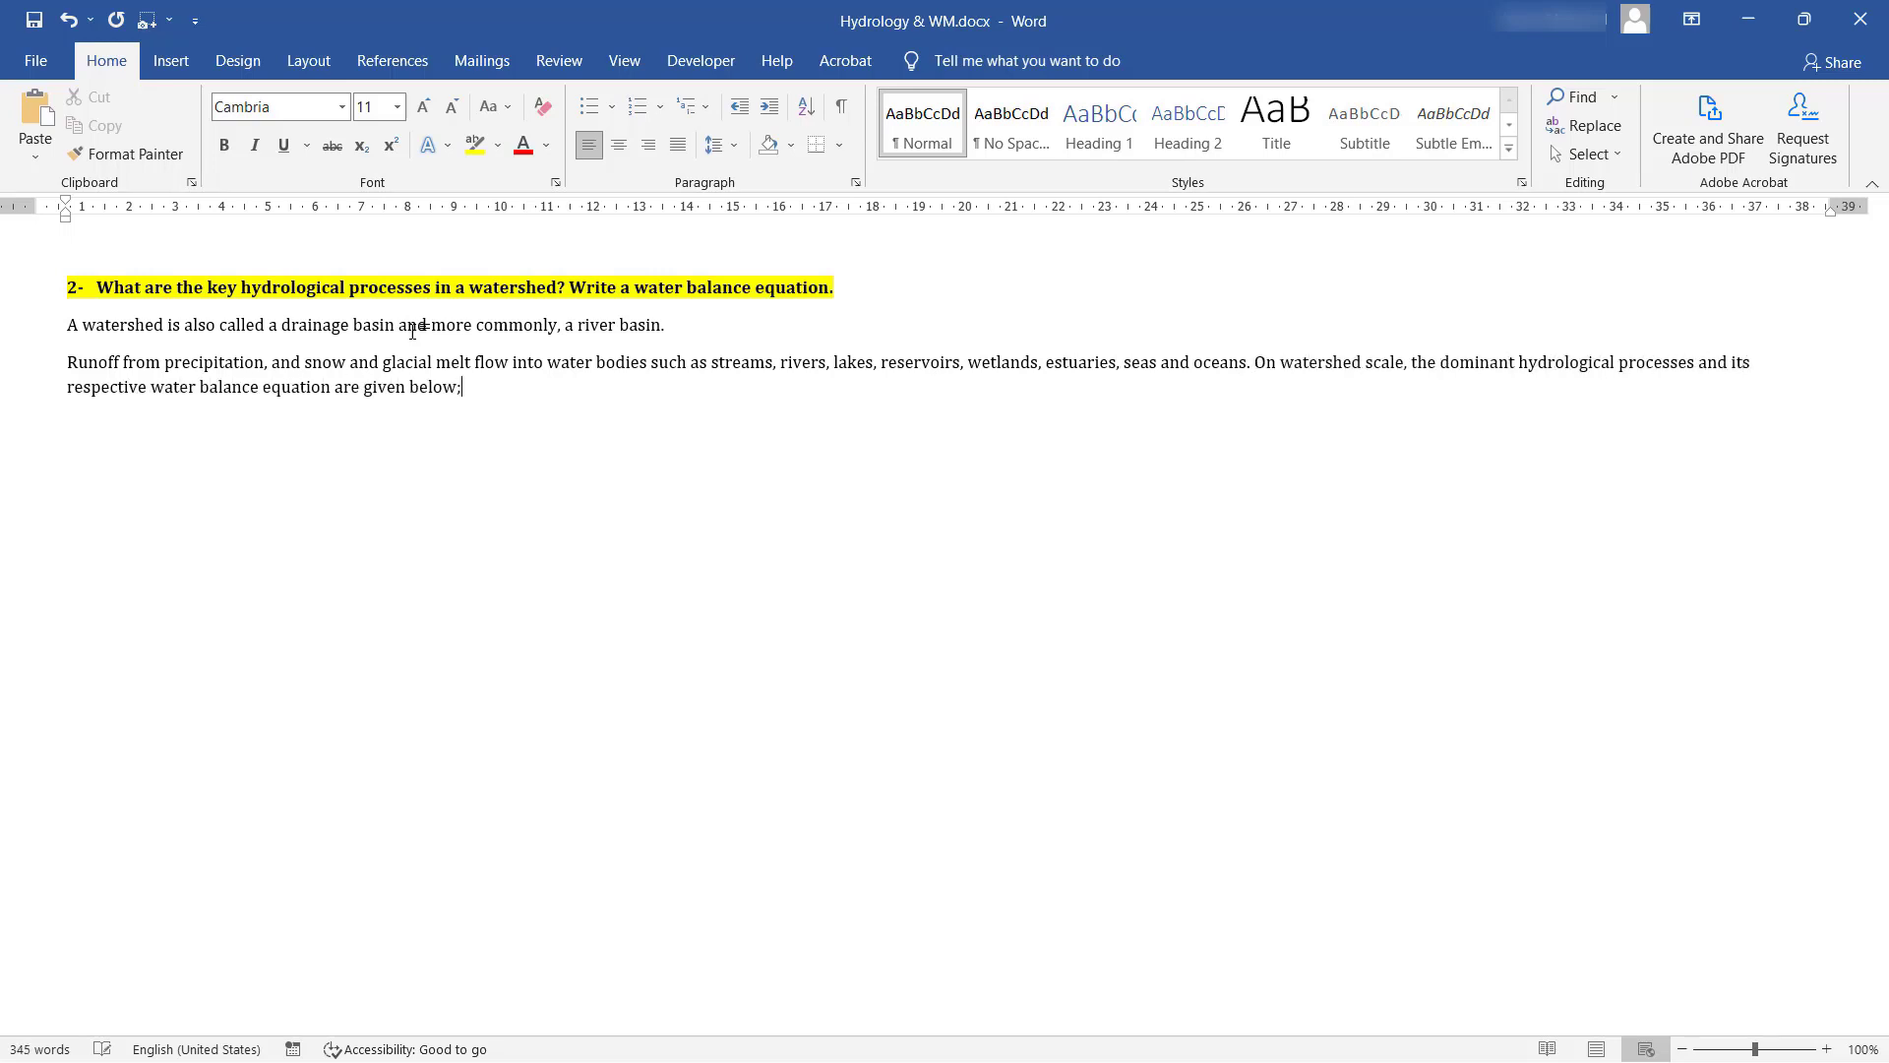
# Step: Write the indented water balance equation "P – R – G – ET = ▲S" below the paragraph
pyautogui.write('– G – ET = ▲S')
pyautogui.press('Return')
pyautogui.press('Tab')
pyautogui.write('P is the precipitation,')
pyautogui.hotkey('ctrl', 'z')
# Step: Below the equation, start an indented explanation with "The term “P” is precipitation, “R” is runoff, “G” is"
pyautogui.press('Tab')
pyautogui.write('The term “P” is precipitation, R')
pyautogui.press('BackSpace')
pyautogui.write('“R” is runoff, “G” is ')
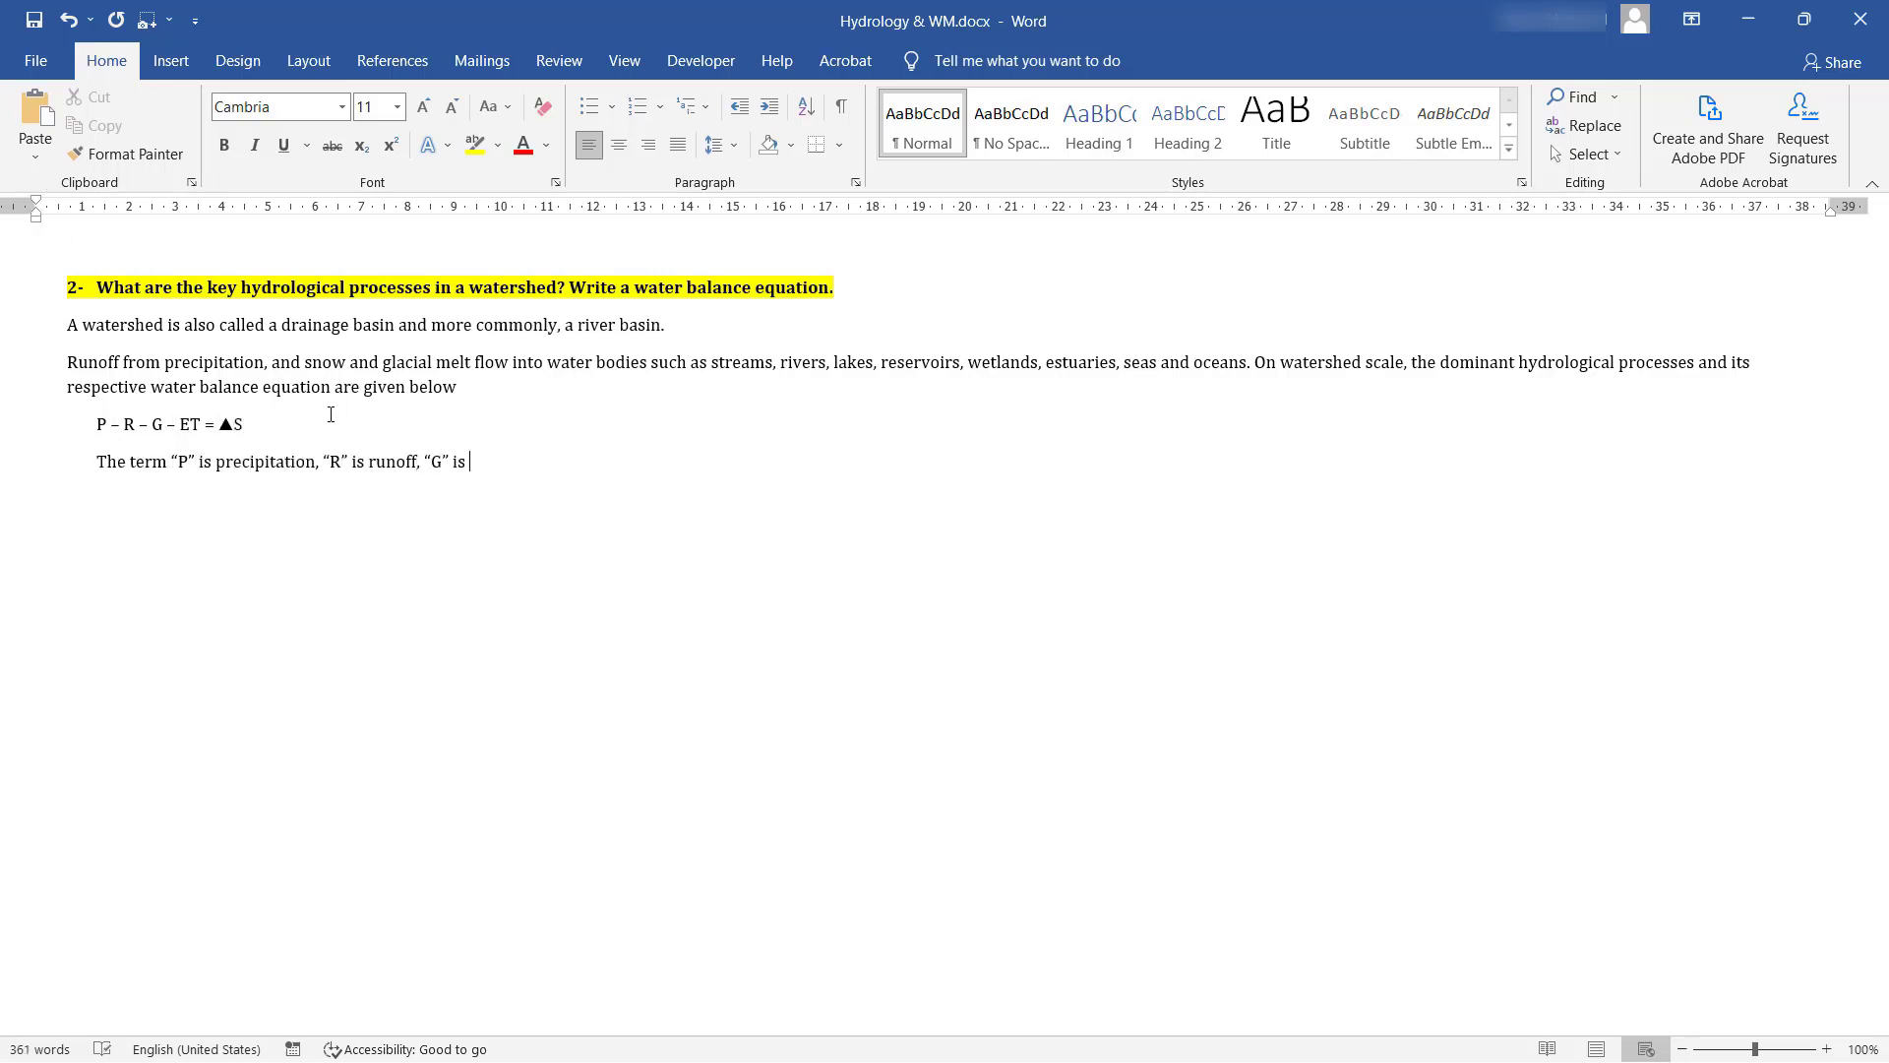
# Step: Complete it with "the groundwater runoff, “ET” is the evapotranspiration and ▲S is the change in storage, based on the principles of mass conservation."
pyautogui.write('the groundwater runoff, “ET” is the evapotranspiration and ')
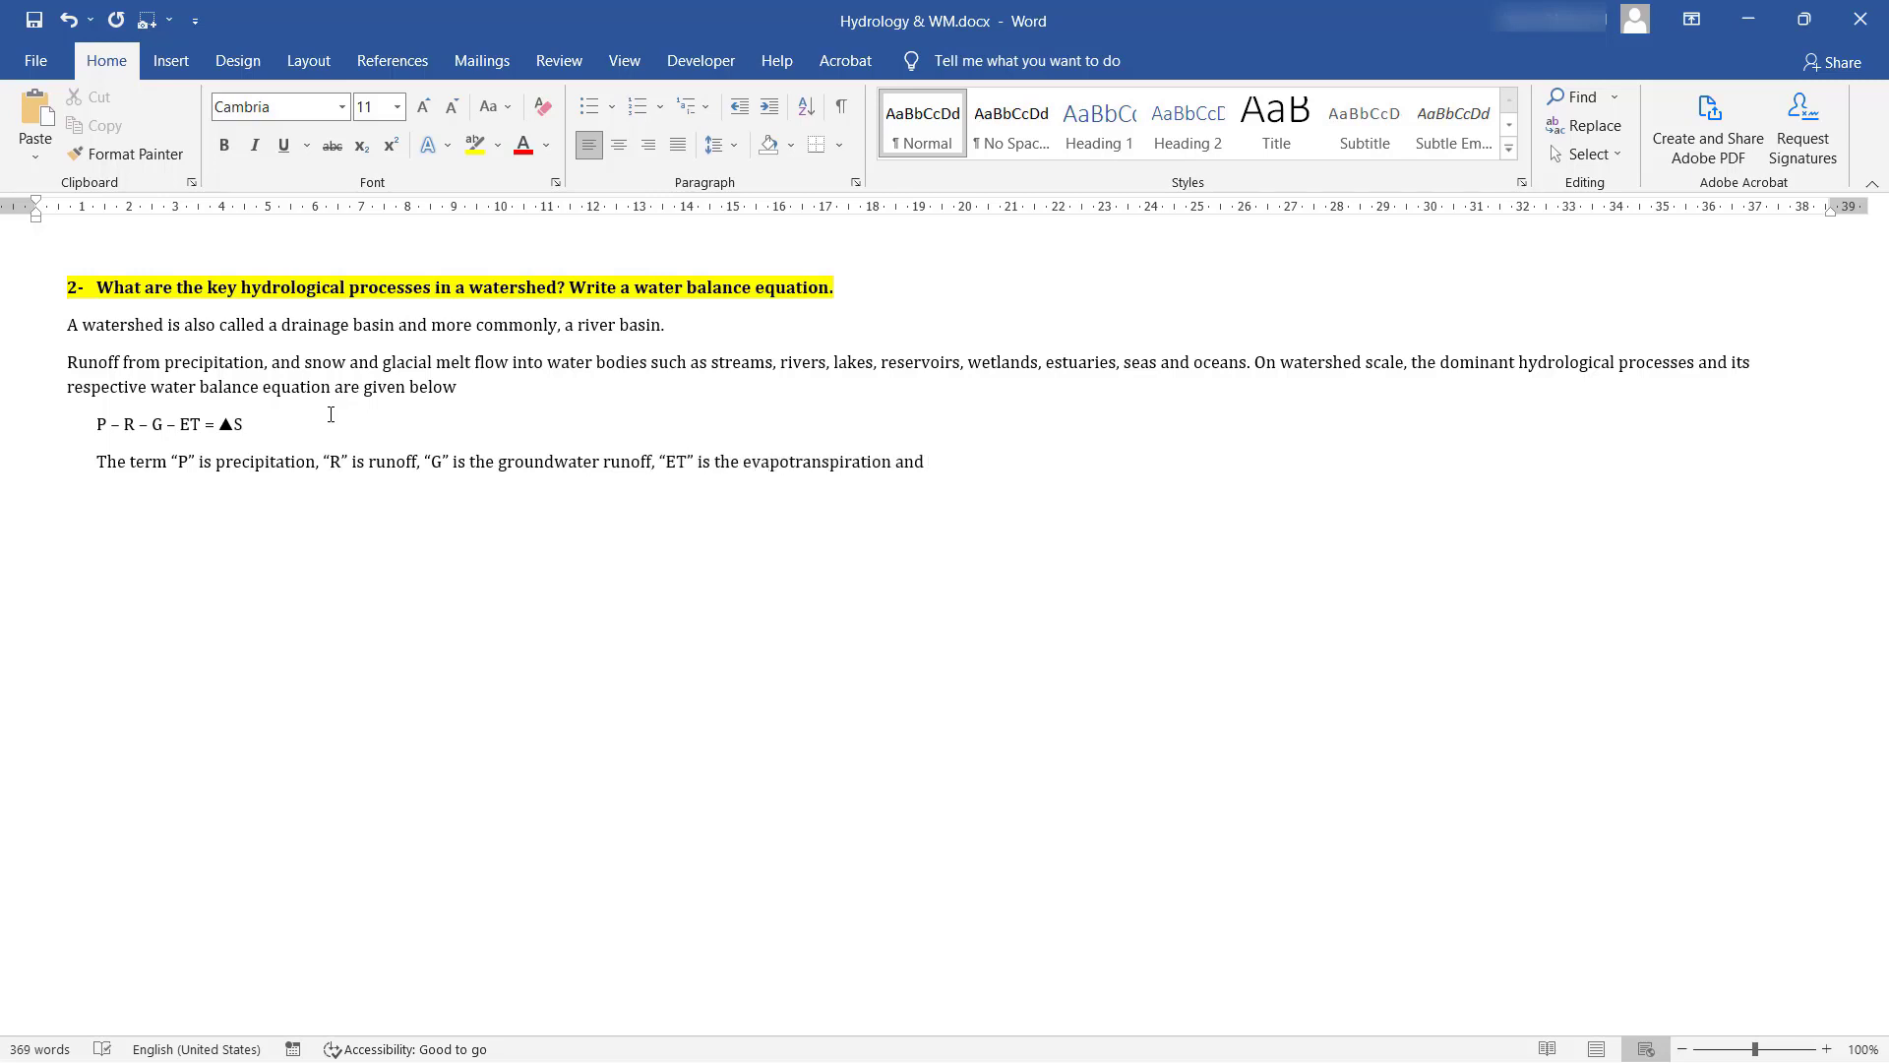
pyautogui.write('▲S is the change in storage, based on the principles of mass conservation.')
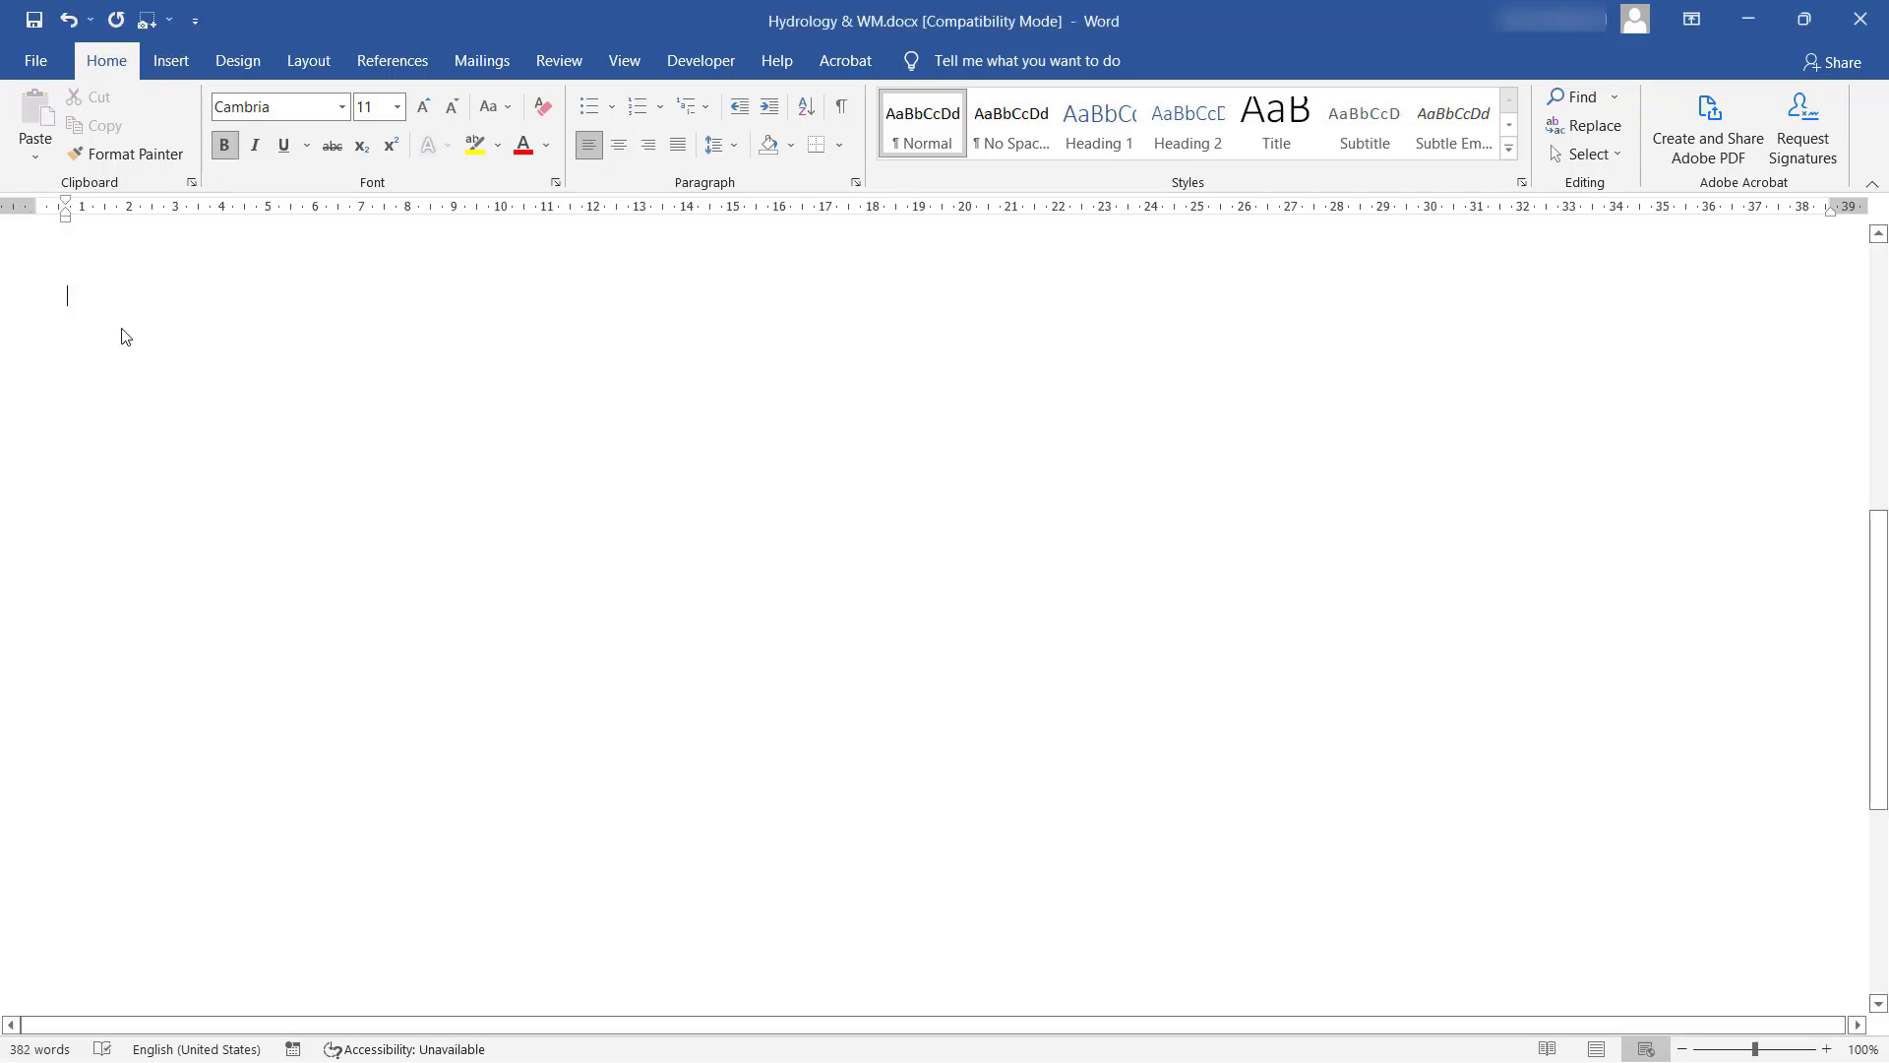
# Step: Write numbered question 3: "Write a water balance equation indicating key hydrological processes on canal command area scale."
pyautogui.write('3-')
pyautogui.press('Tab')
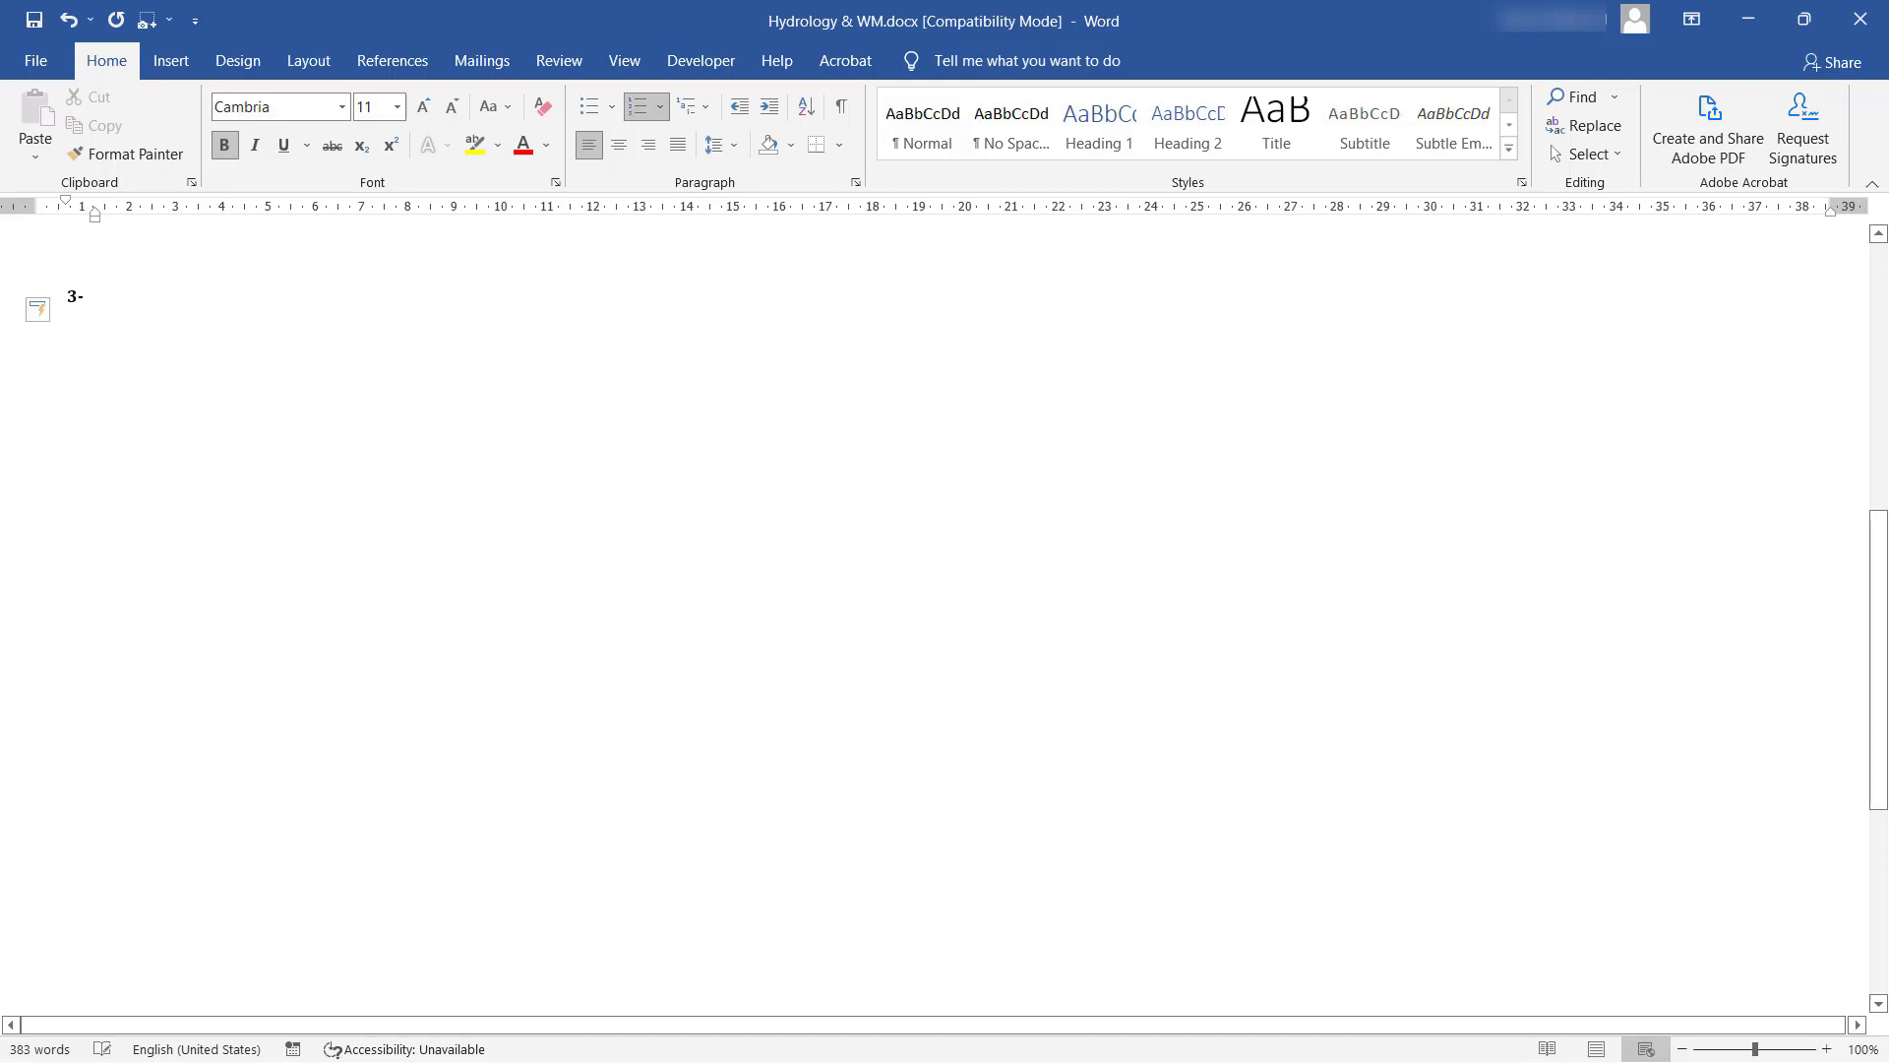
pyautogui.write('Write a water balance equation in')
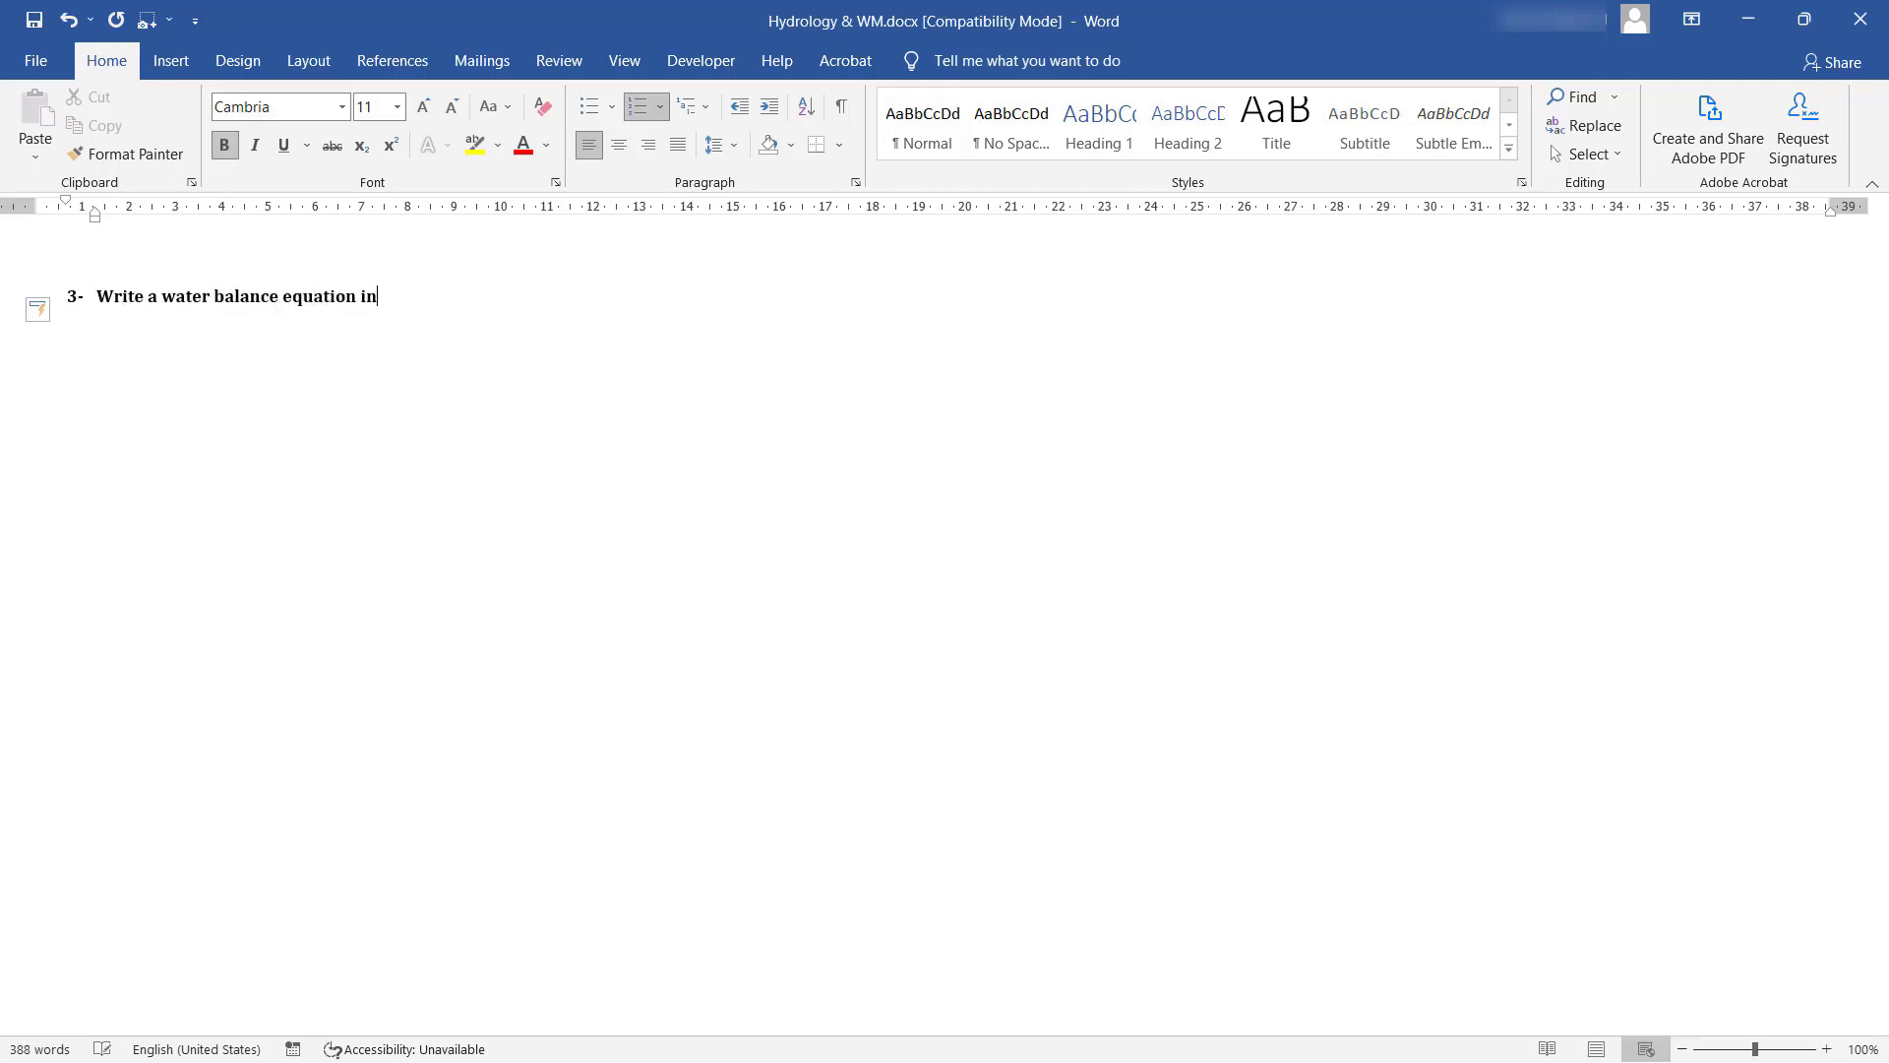
pyautogui.write('dicating key hydrological processes on canal co')
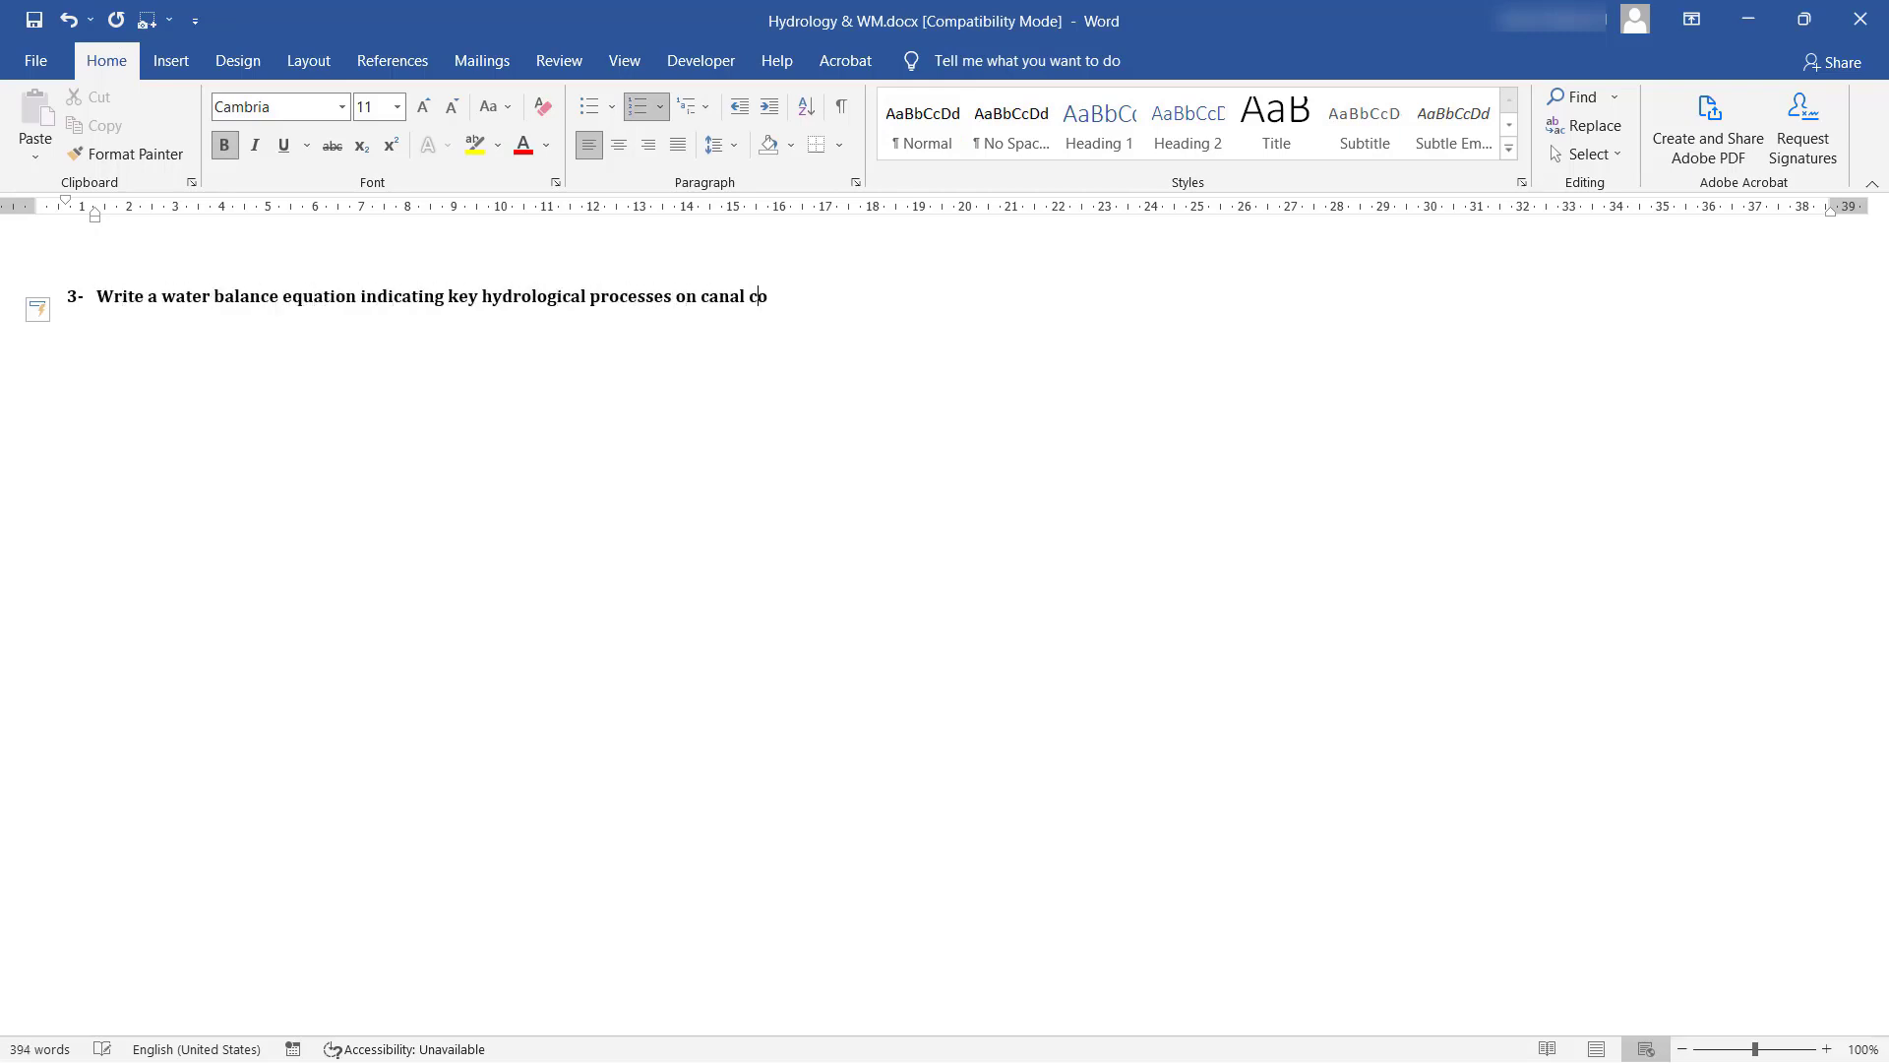
pyautogui.write('mmand area scale.')
# Step: Highlight question 3 in yellow and place the cursor below it for the answer
pyautogui.press('Return')
pyautogui.tripleClick(759, 303)
pyautogui.hotkey('ctrl', 'alt', 'h')
pyautogui.click(148, 367)
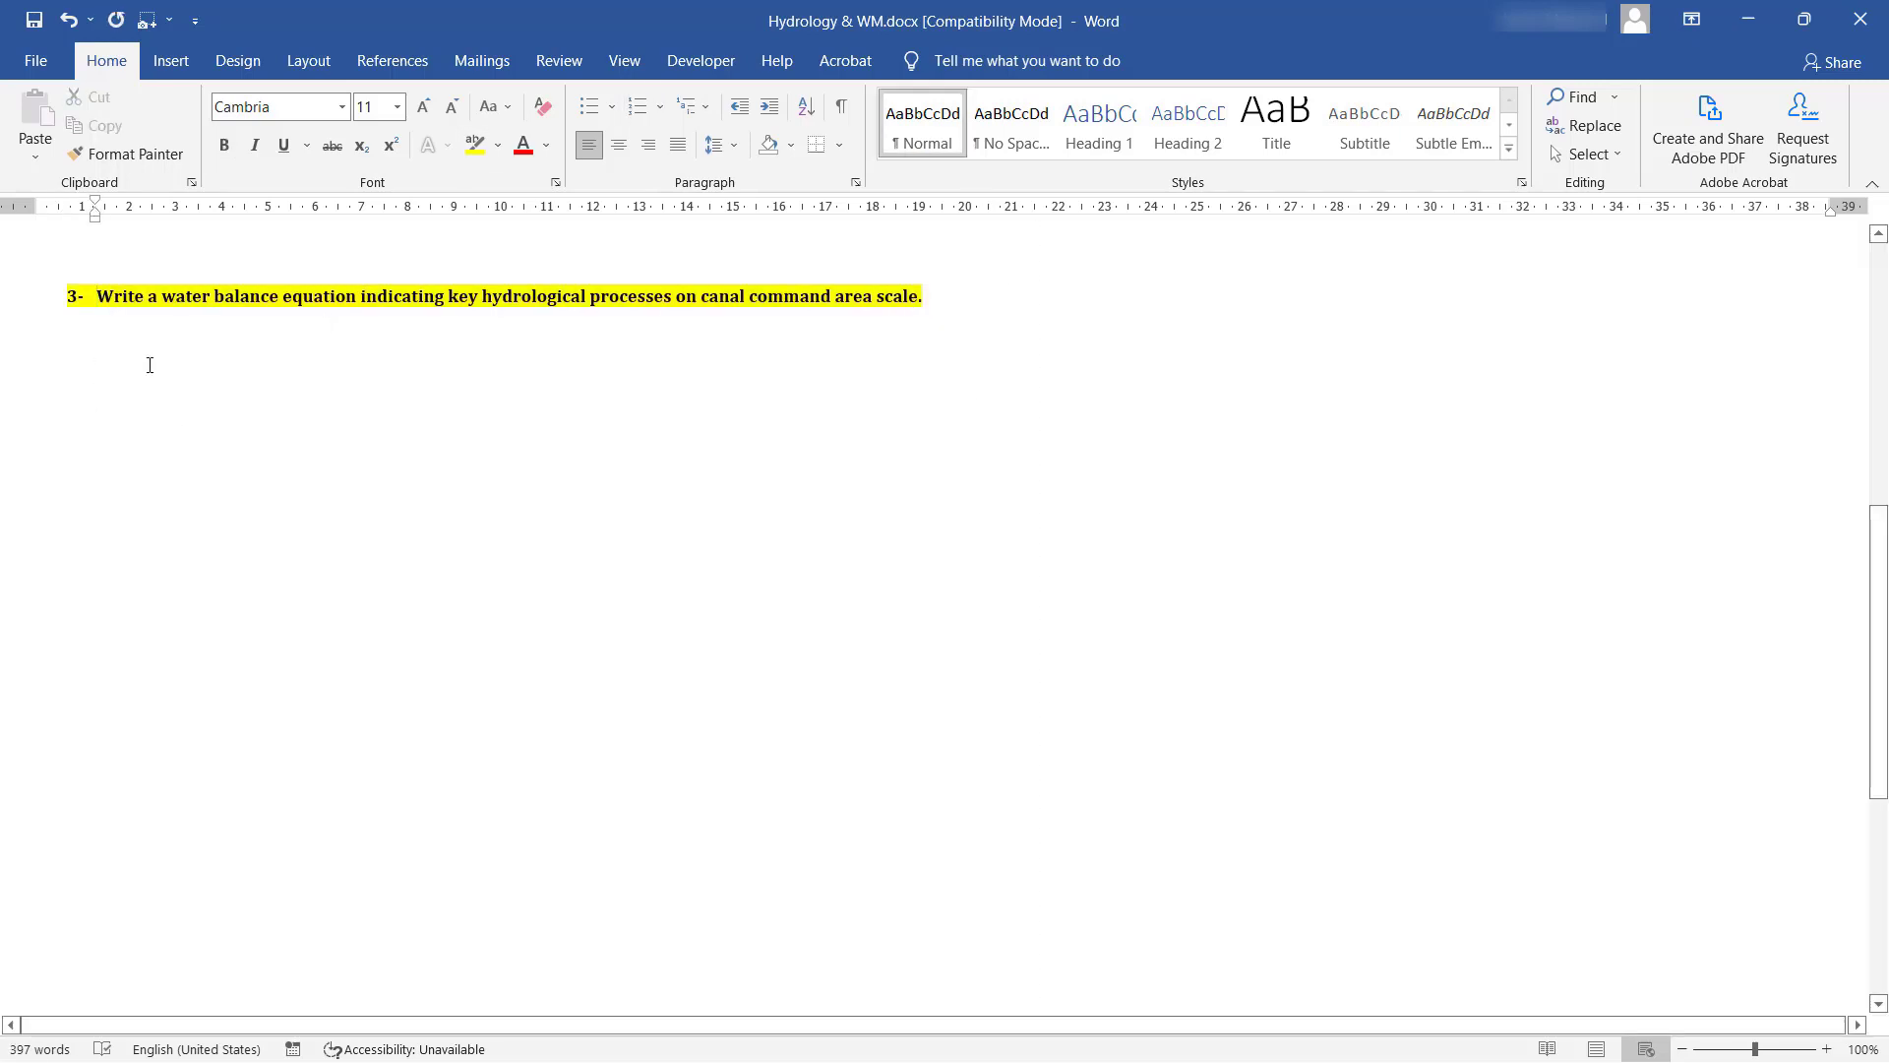
# Step: Introduce the answer with "The key hydrological processes found on canal command area scale are:" and start a new line
pyautogui.write('The co')
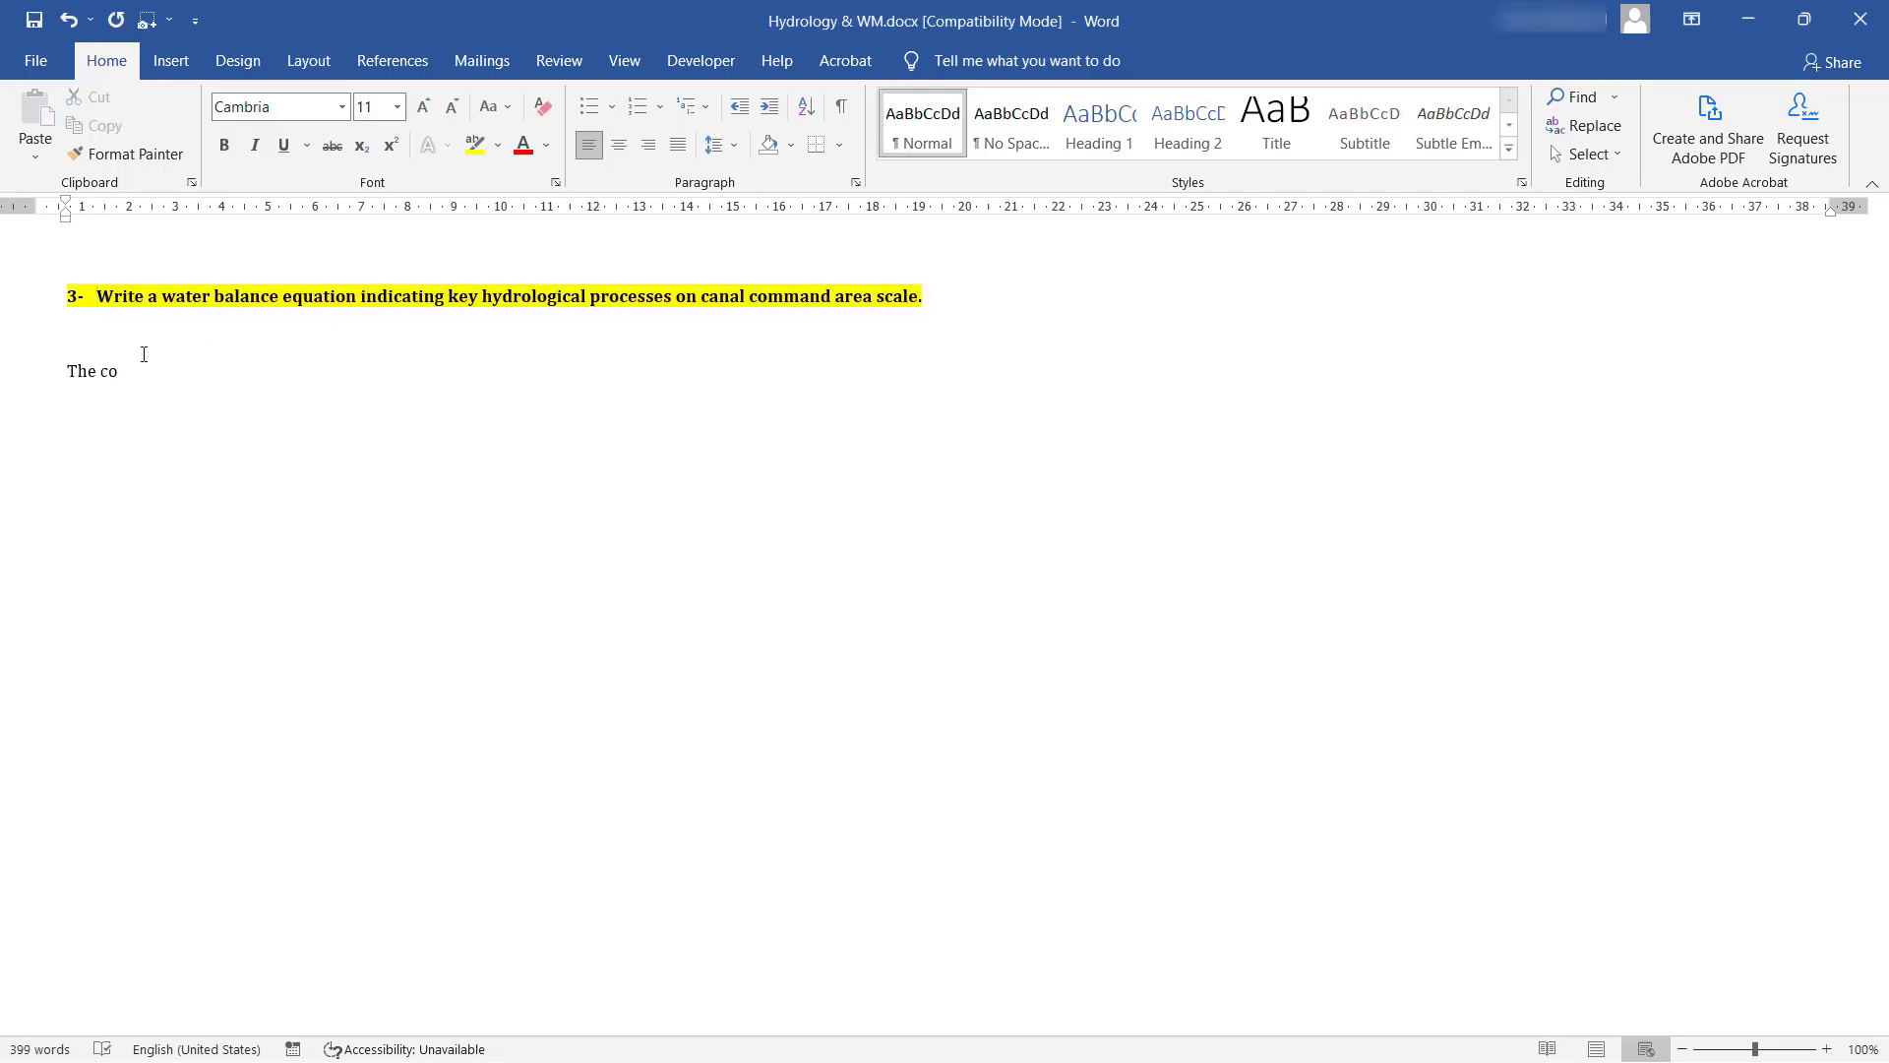
pyautogui.write('hydrological processes found on canal ')
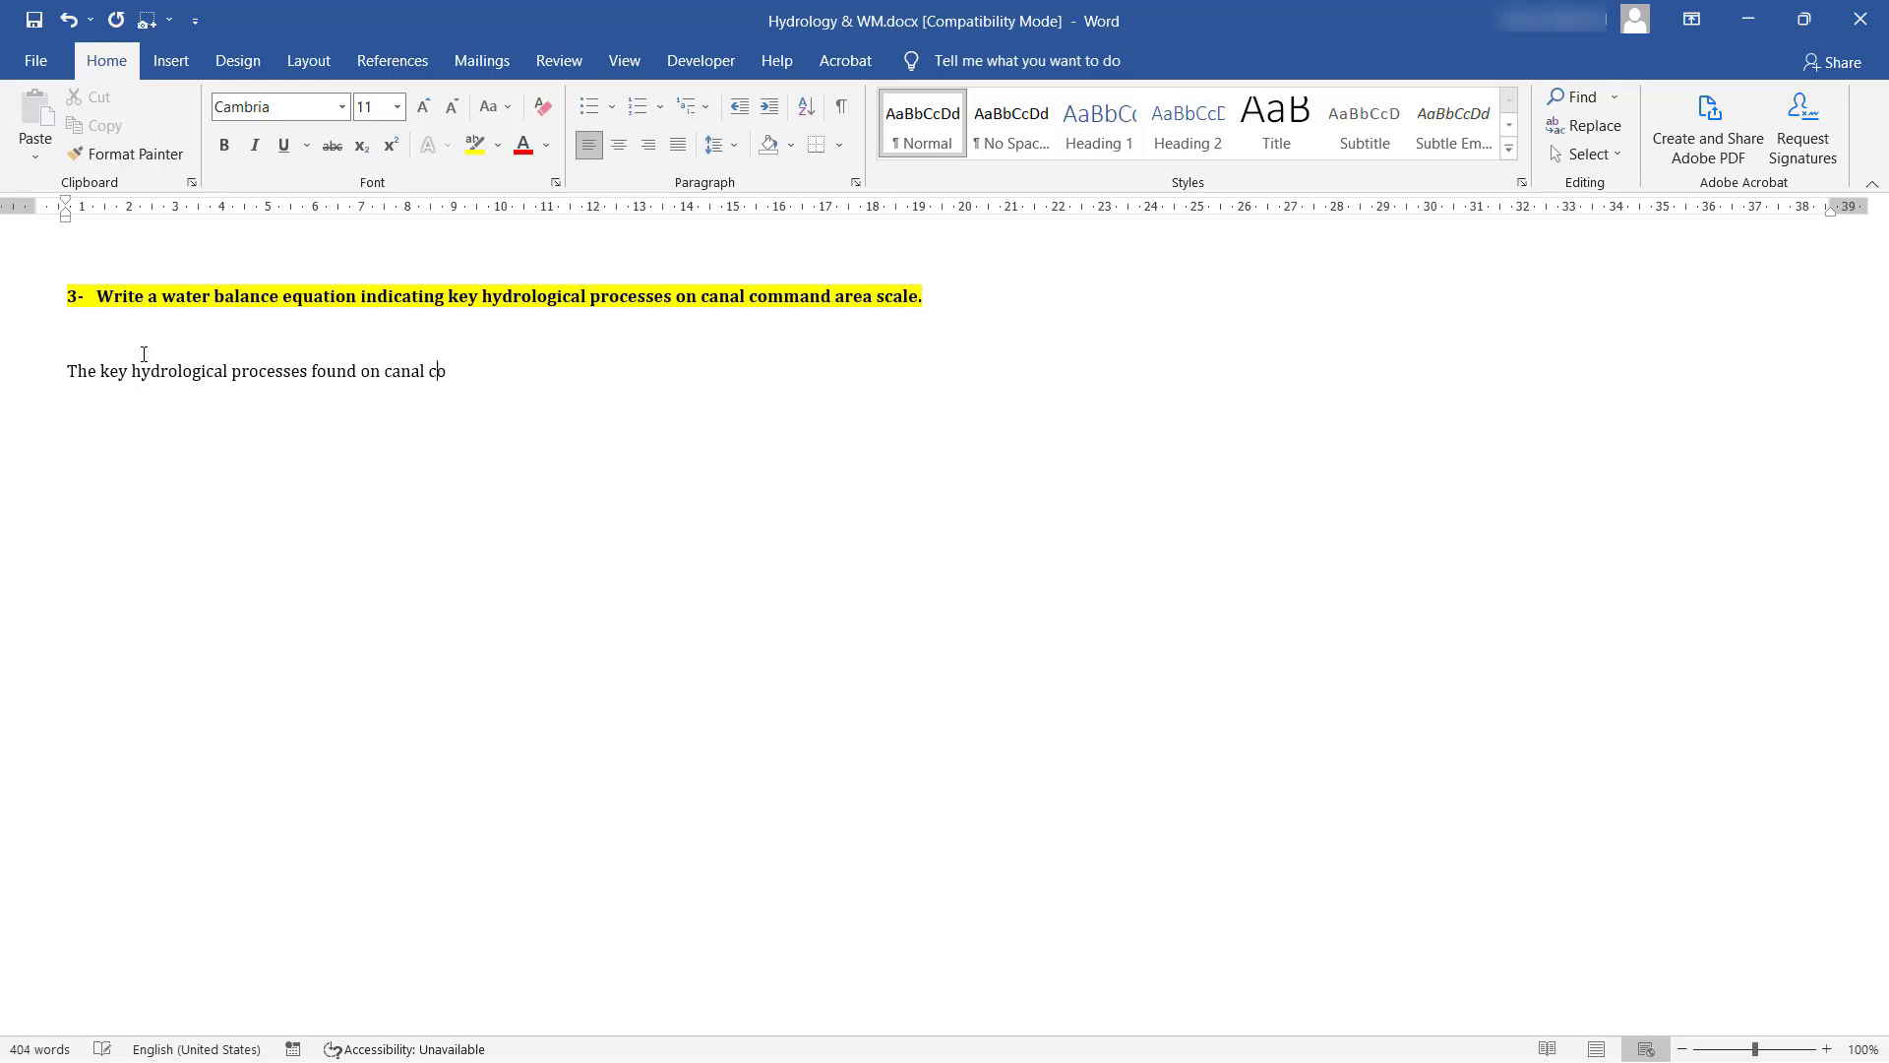
pyautogui.write('mmand area scale are:')
pyautogui.press('Return')
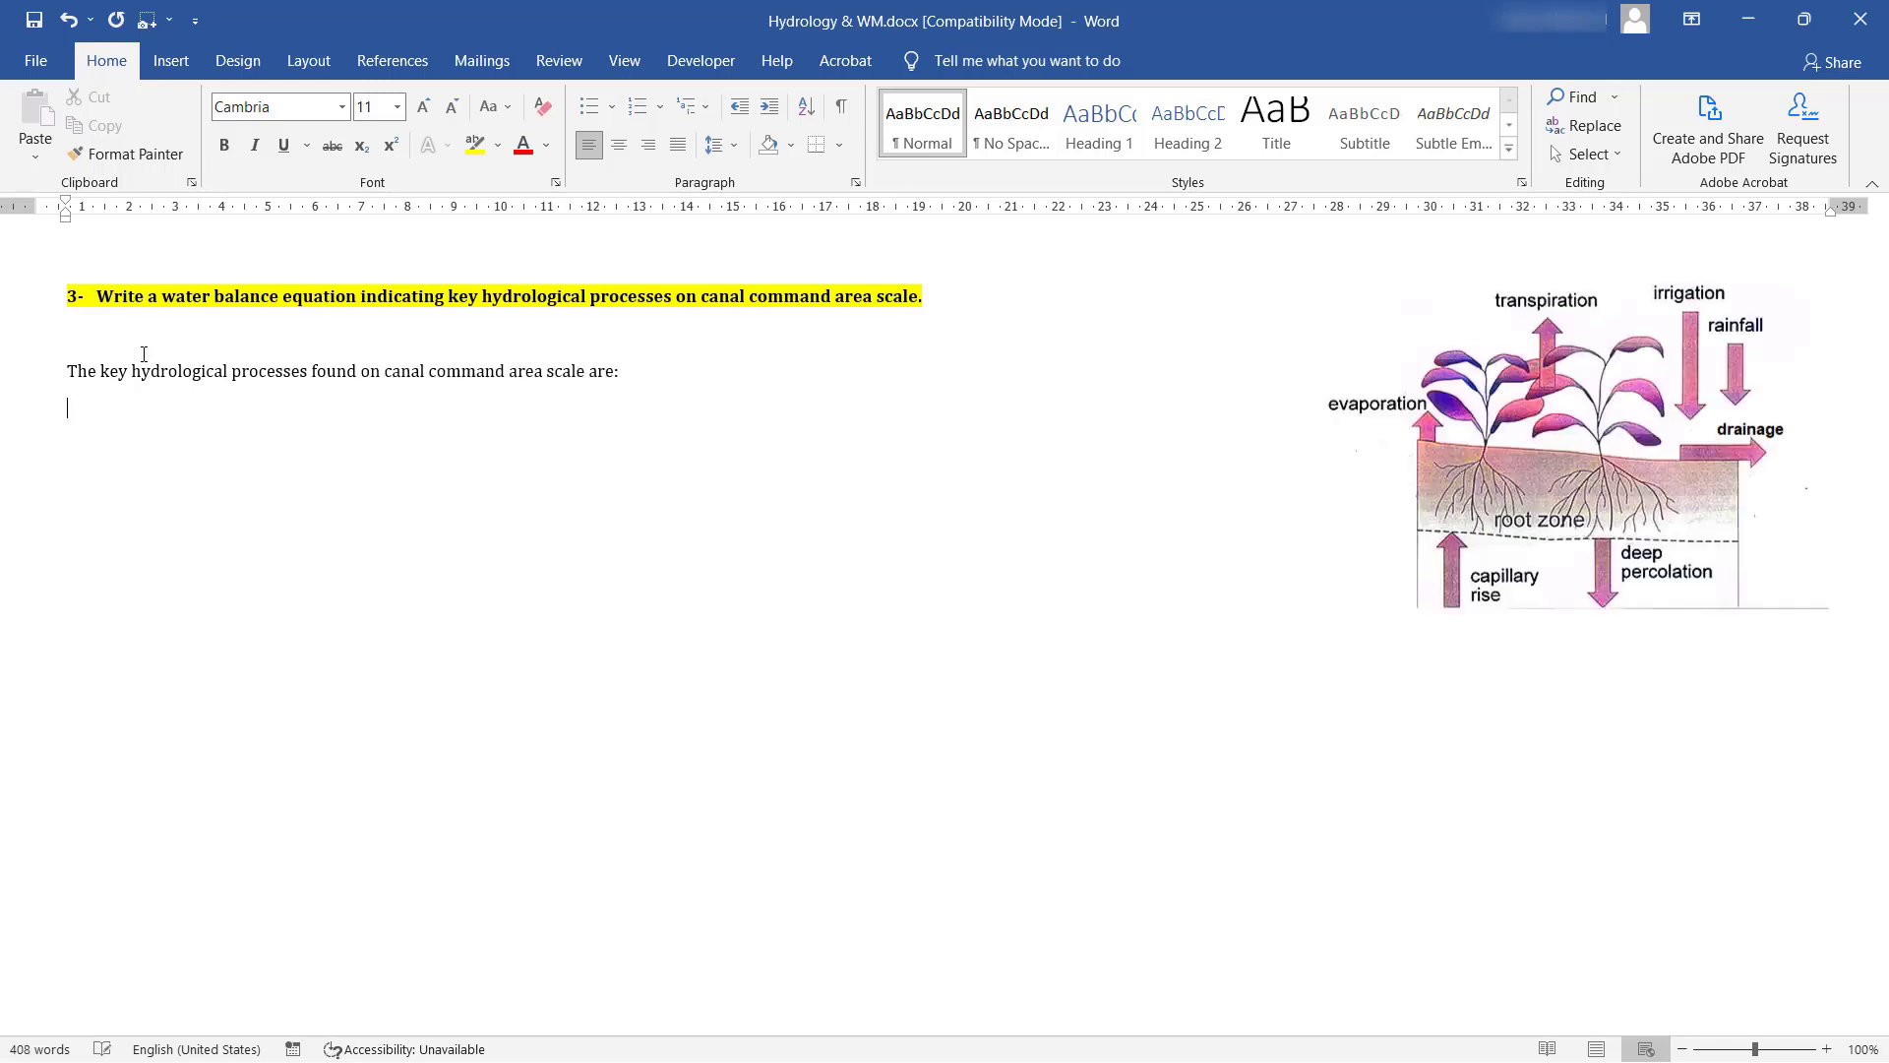
# Step: Start a lettered list (a-, b-, c-) with "Precipitation", "Irrigation (gravity or pumping)" and "Water capillary rise"
pyautogui.write('a- Precipitation')
pyautogui.press('Return')
pyautogui.write('Irrigation (gravity or pumping)')
pyautogui.press('Return')
pyautogui.write('Water capillary rise')
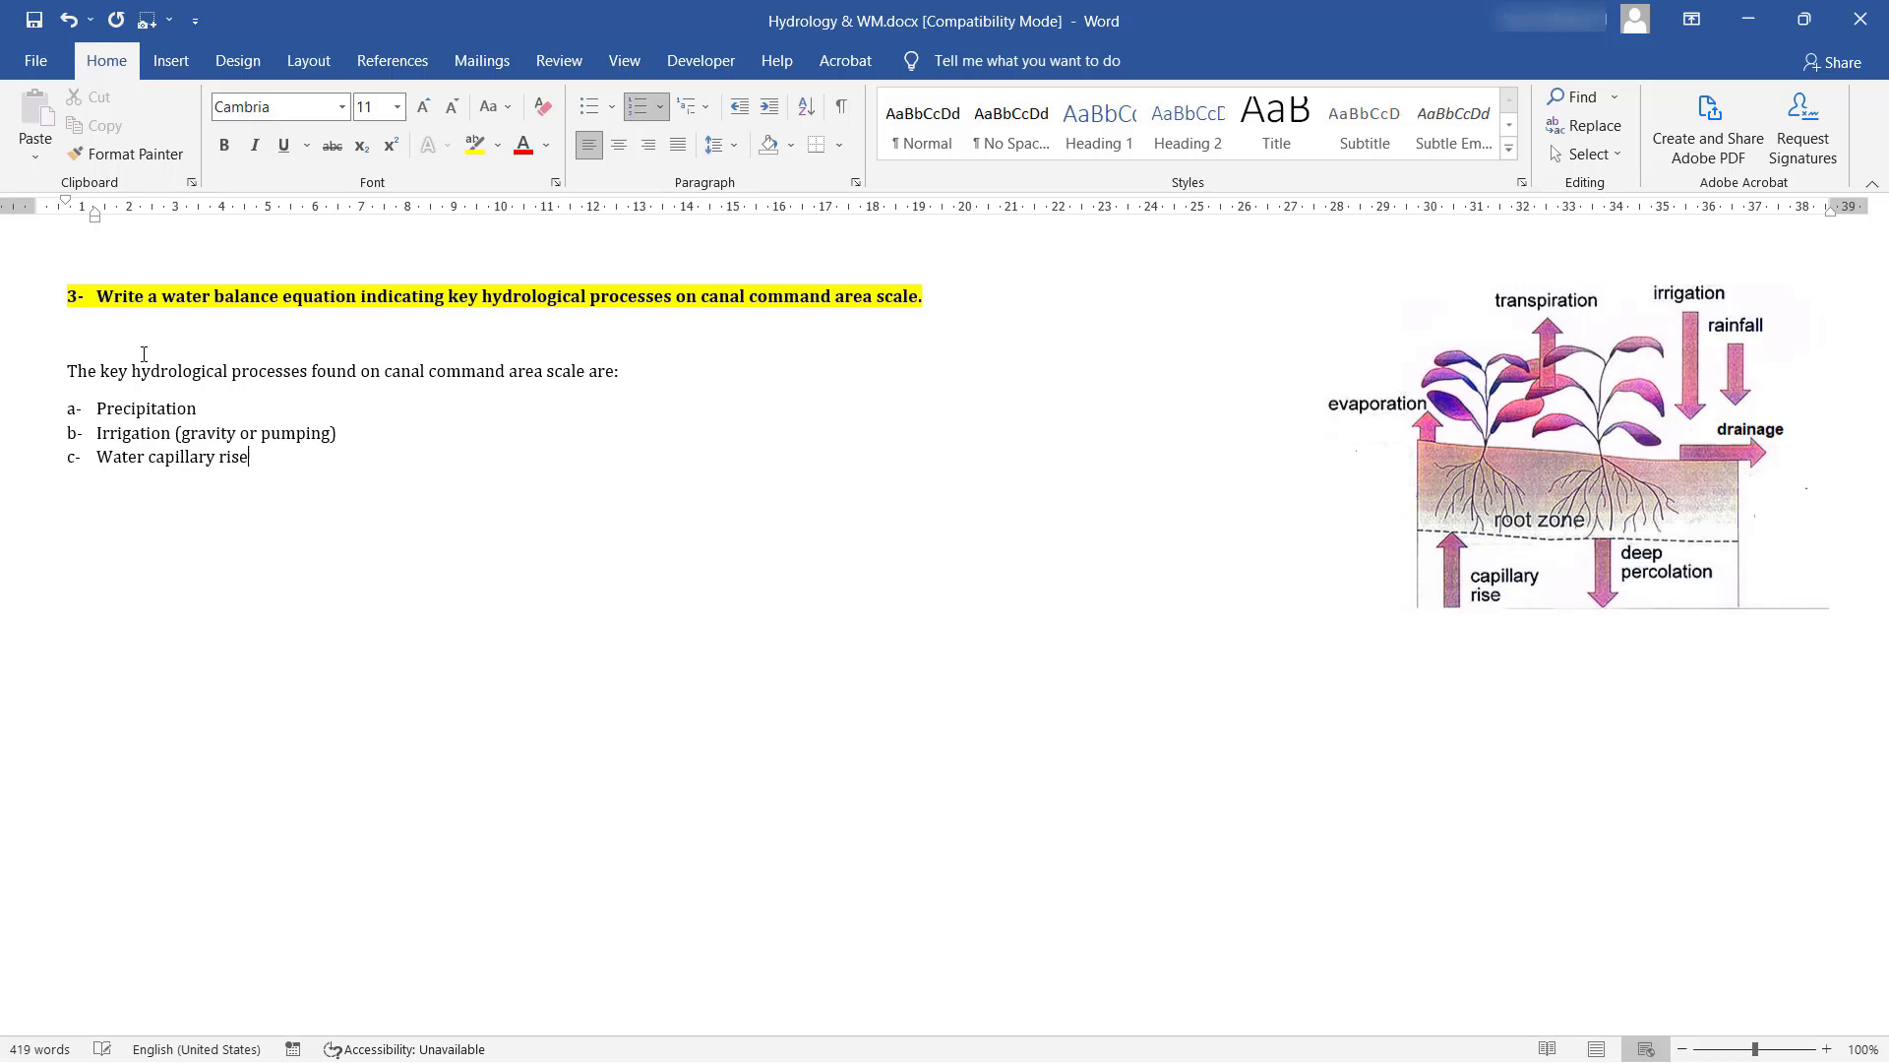
# Step: Add the list items "Surface runoff or drainage", "Deep percolation below root zone" and "Evapotranspiration", and start another item
pyautogui.press('Return')
pyautogui.write('Surface runoff or drainage')
pyautogui.press('Return')
pyautogui.write('Deep percolation below root zone')
pyautogui.press('Return')
pyautogui.write('Evapotranspiration')
pyautogui.press('Return')
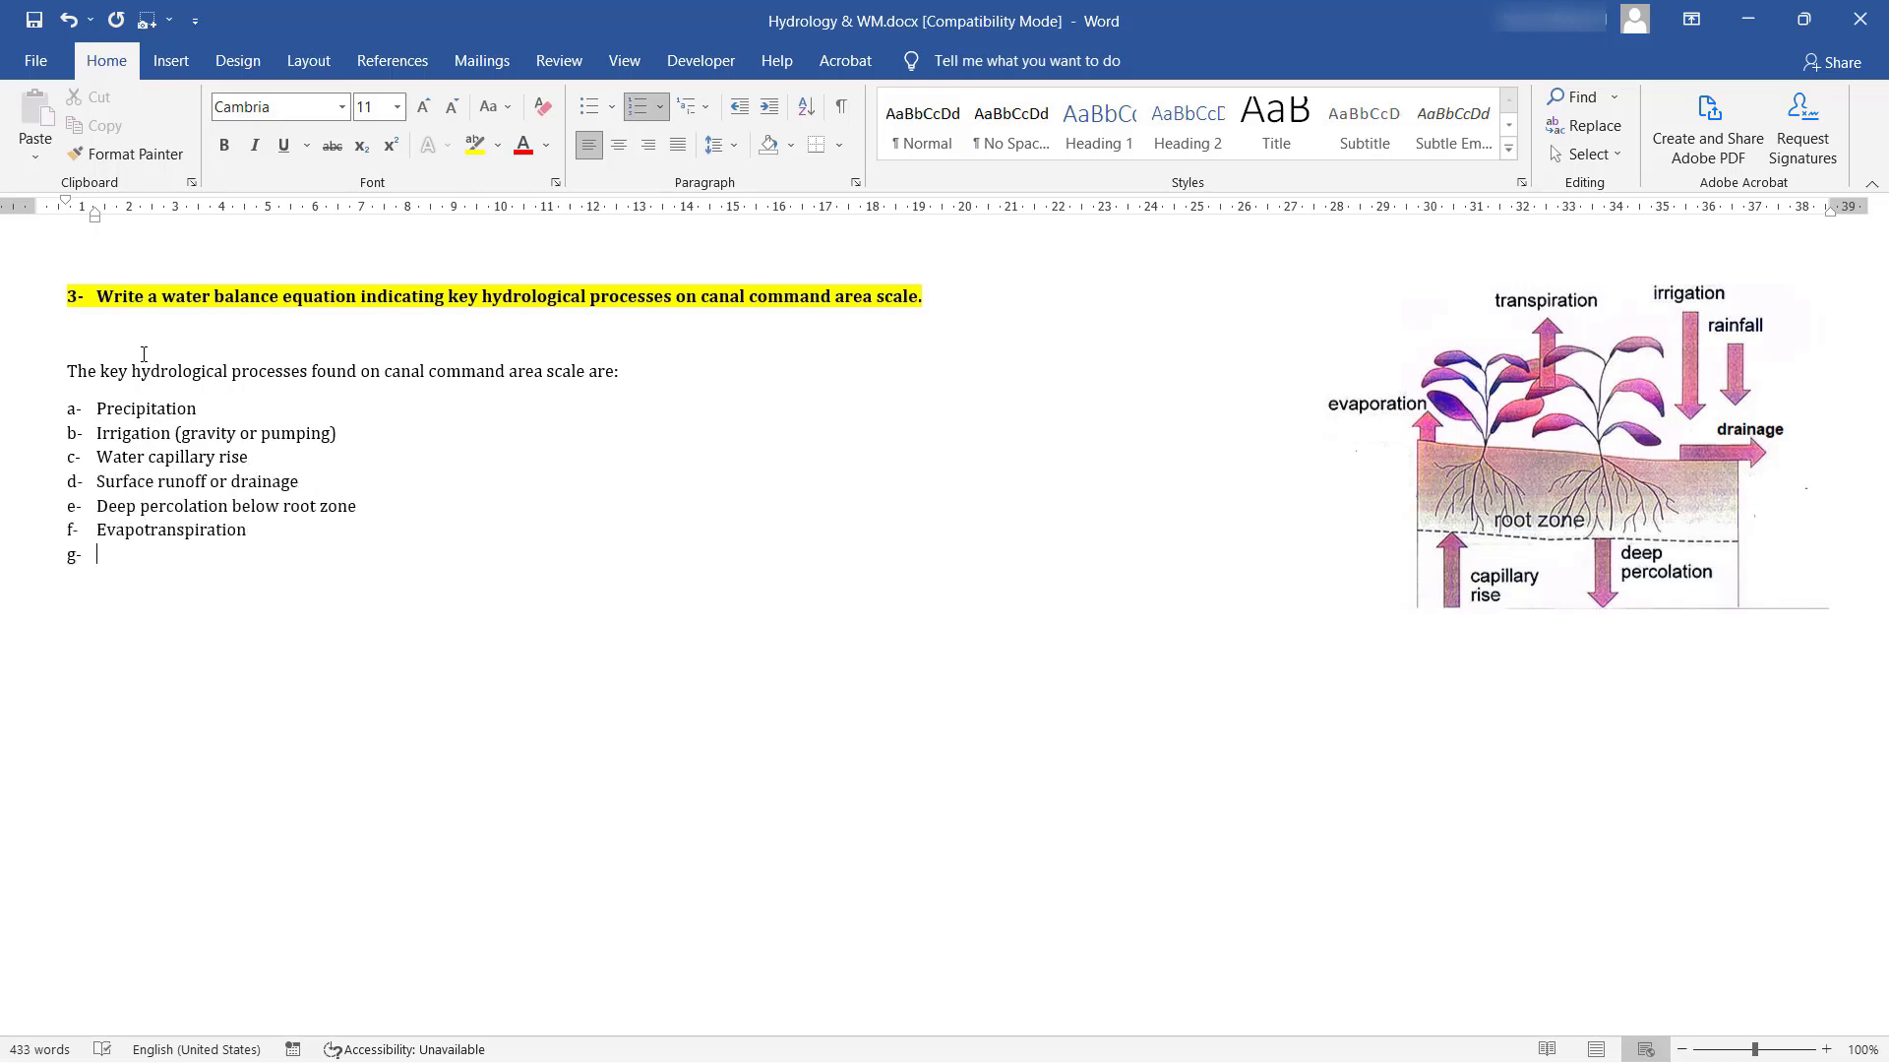
# Step: Complete the lettered list with "Evaporation (canal)" and "Soil moisture or water content", and end the list
pyautogui.write('Evaporation (canal)')
pyautogui.press('Return')
pyautogui.write('Soil moisture or wate r content')
pyautogui.press('Return')
pyautogui.press('Return')
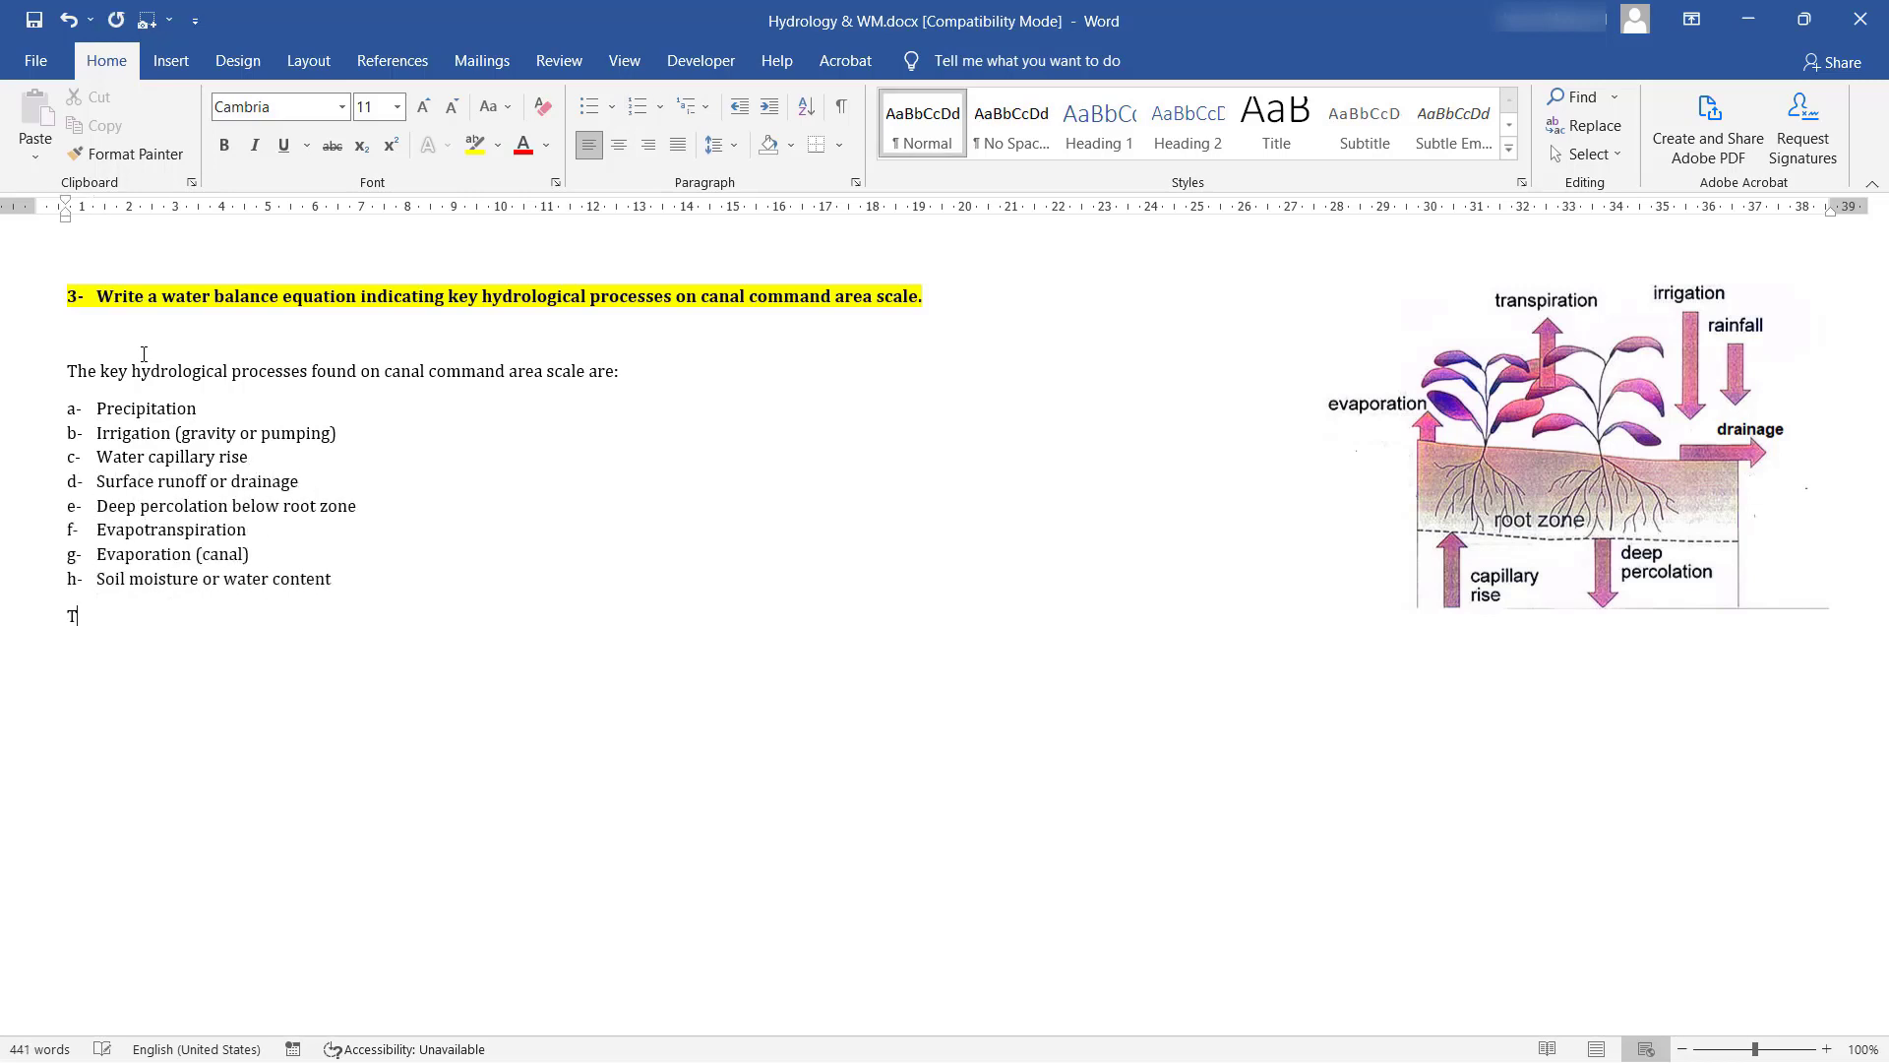
# Step: Below the list, write "To determine the water balance, law of mass conservation is used which can be written as"
pyautogui.write('To determine the water balane')
pyautogui.write(', law of ')
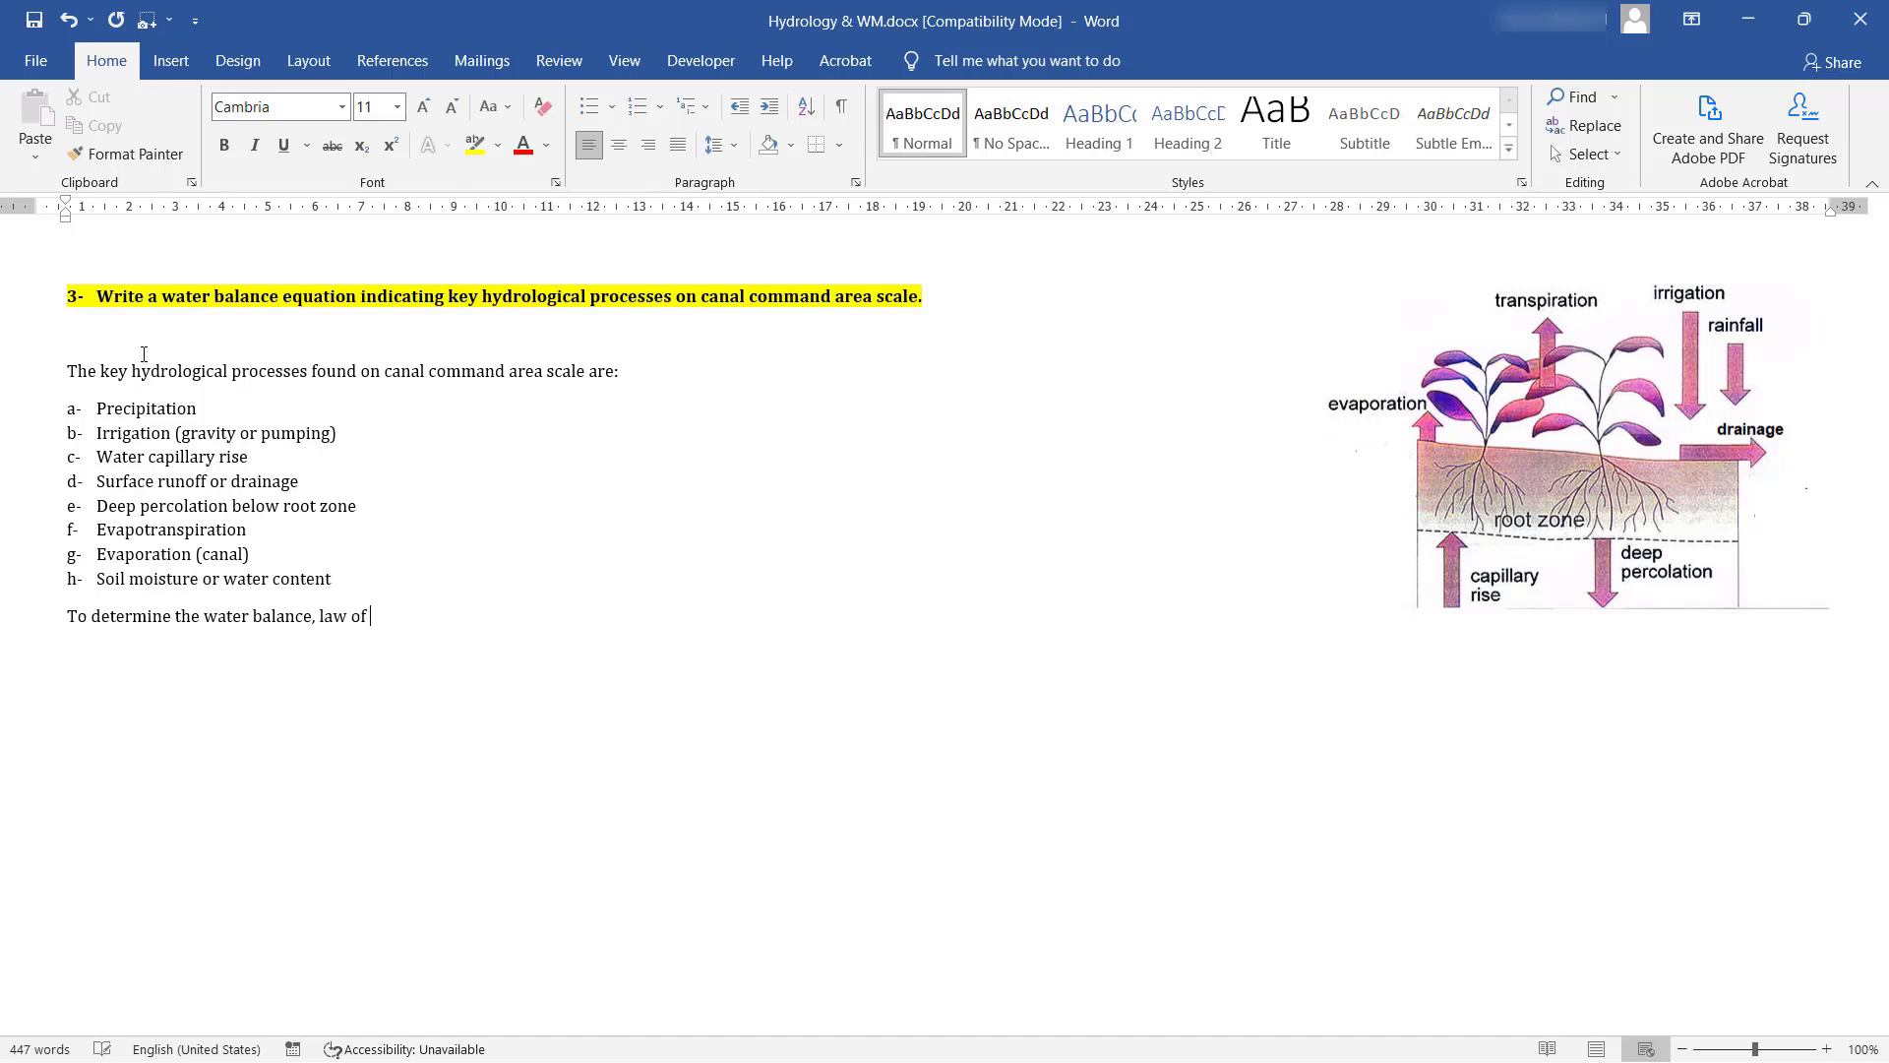
pyautogui.write('mass conservation is used.')
pyautogui.press('BackSpace')
pyautogui.write('which can be written as')
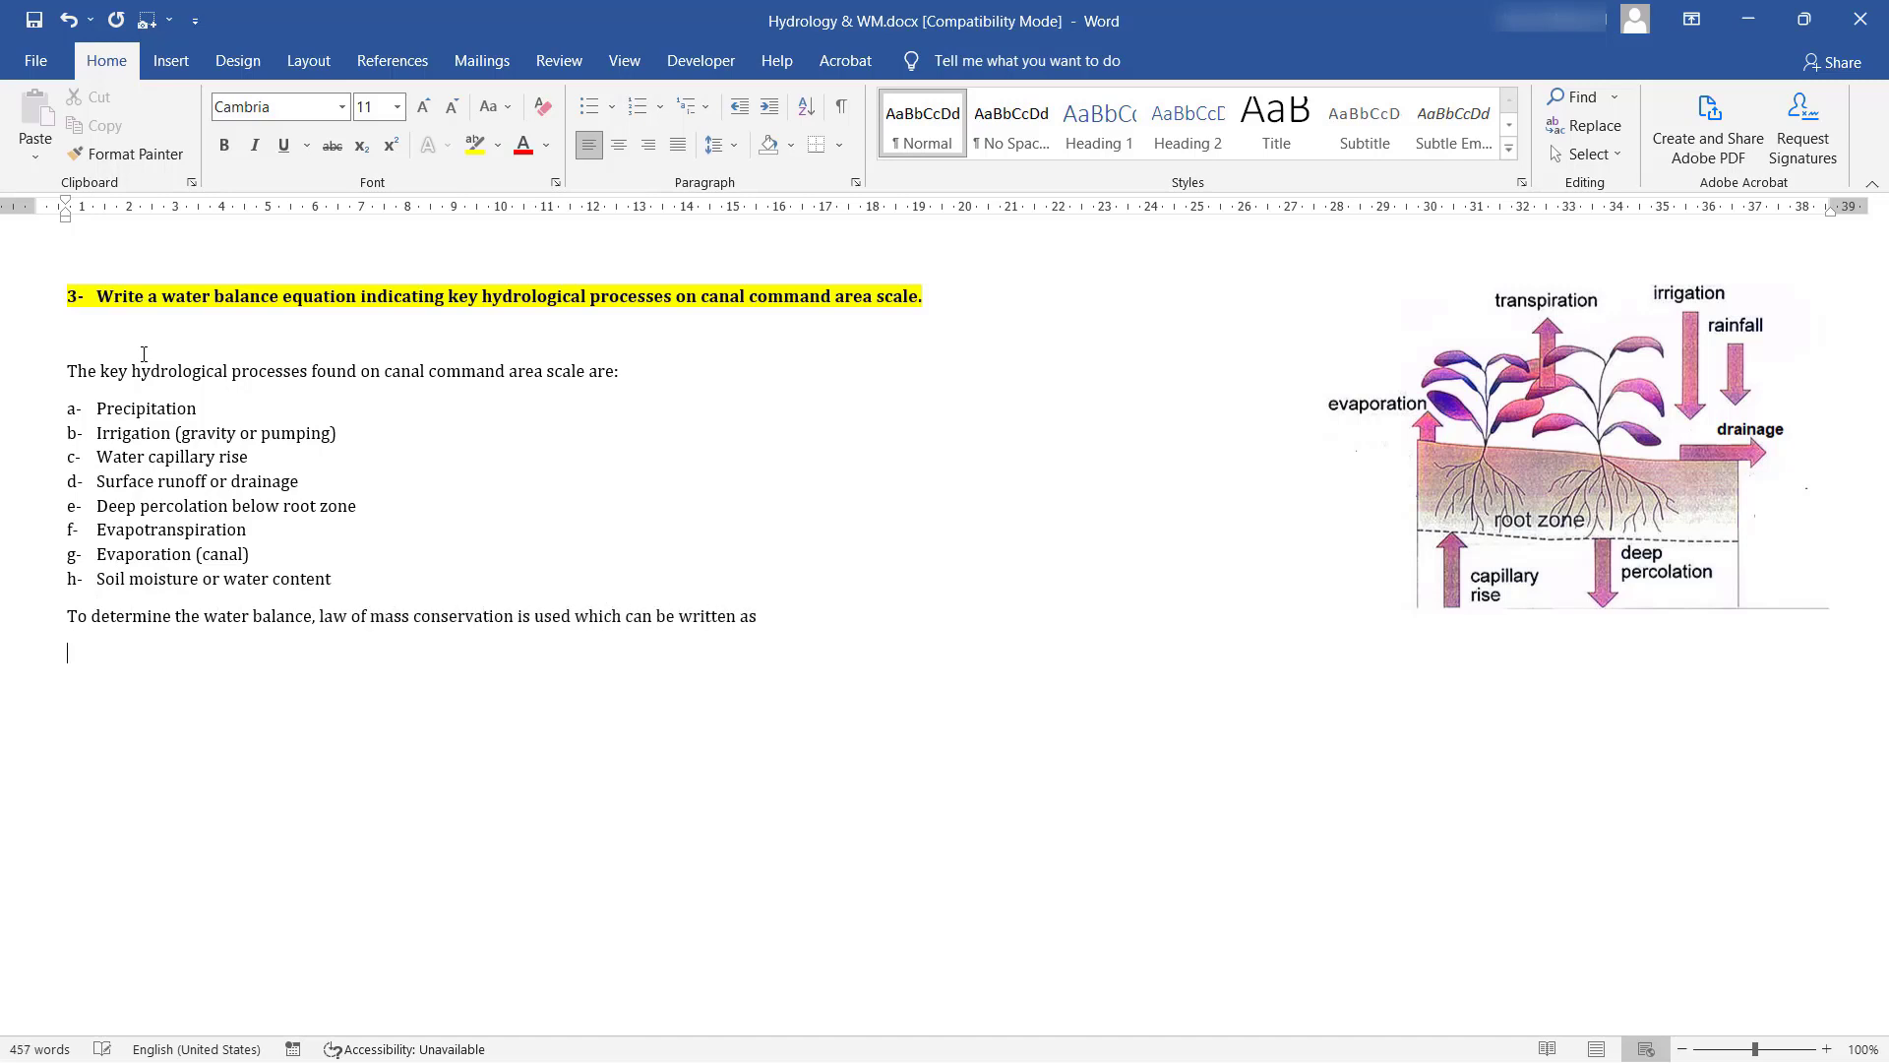
# Step: Add the indented relation "Input – Output = Change in storage over time" on its own line
pyautogui.write(' Output Change in storage over time')
pyautogui.press('Return')
pyautogui.press('Tab')
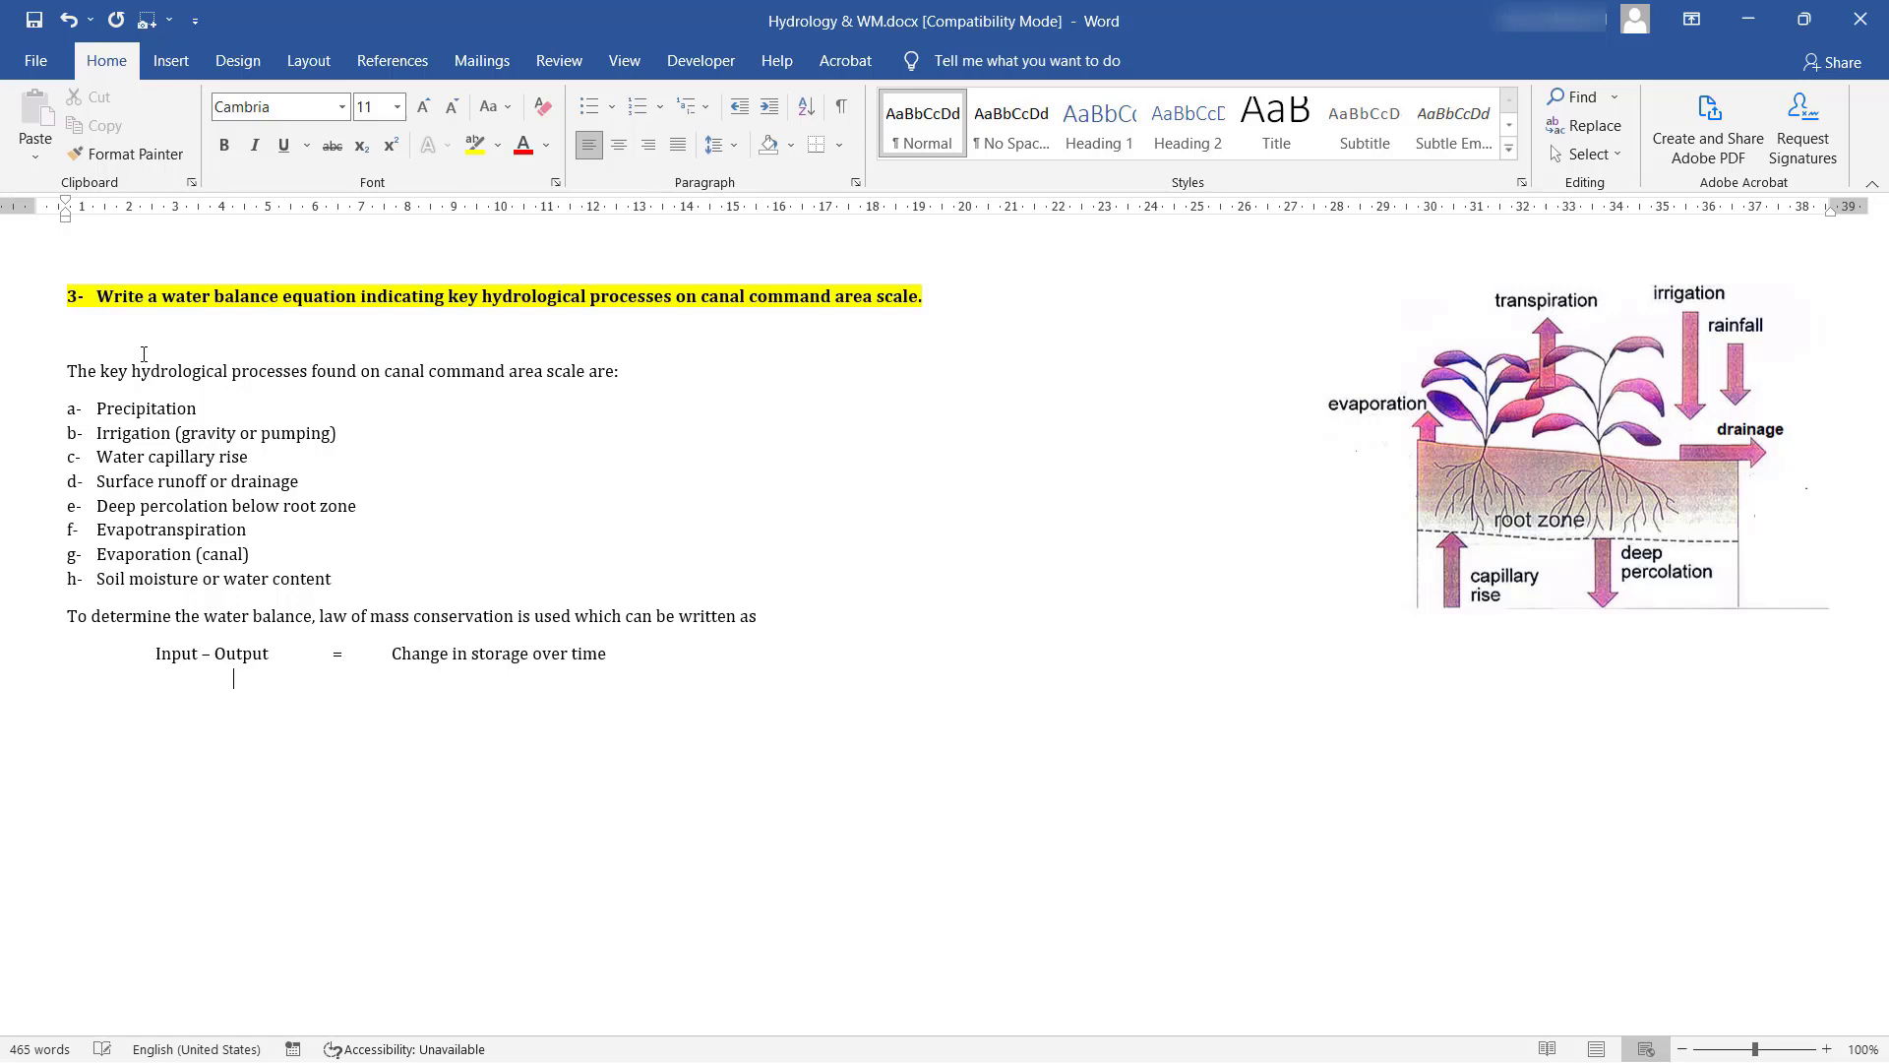
# Step: Write the lead-in "The water balance equation based on key processes in the project area is given below:"
pyautogui.write('The water balance equation in')
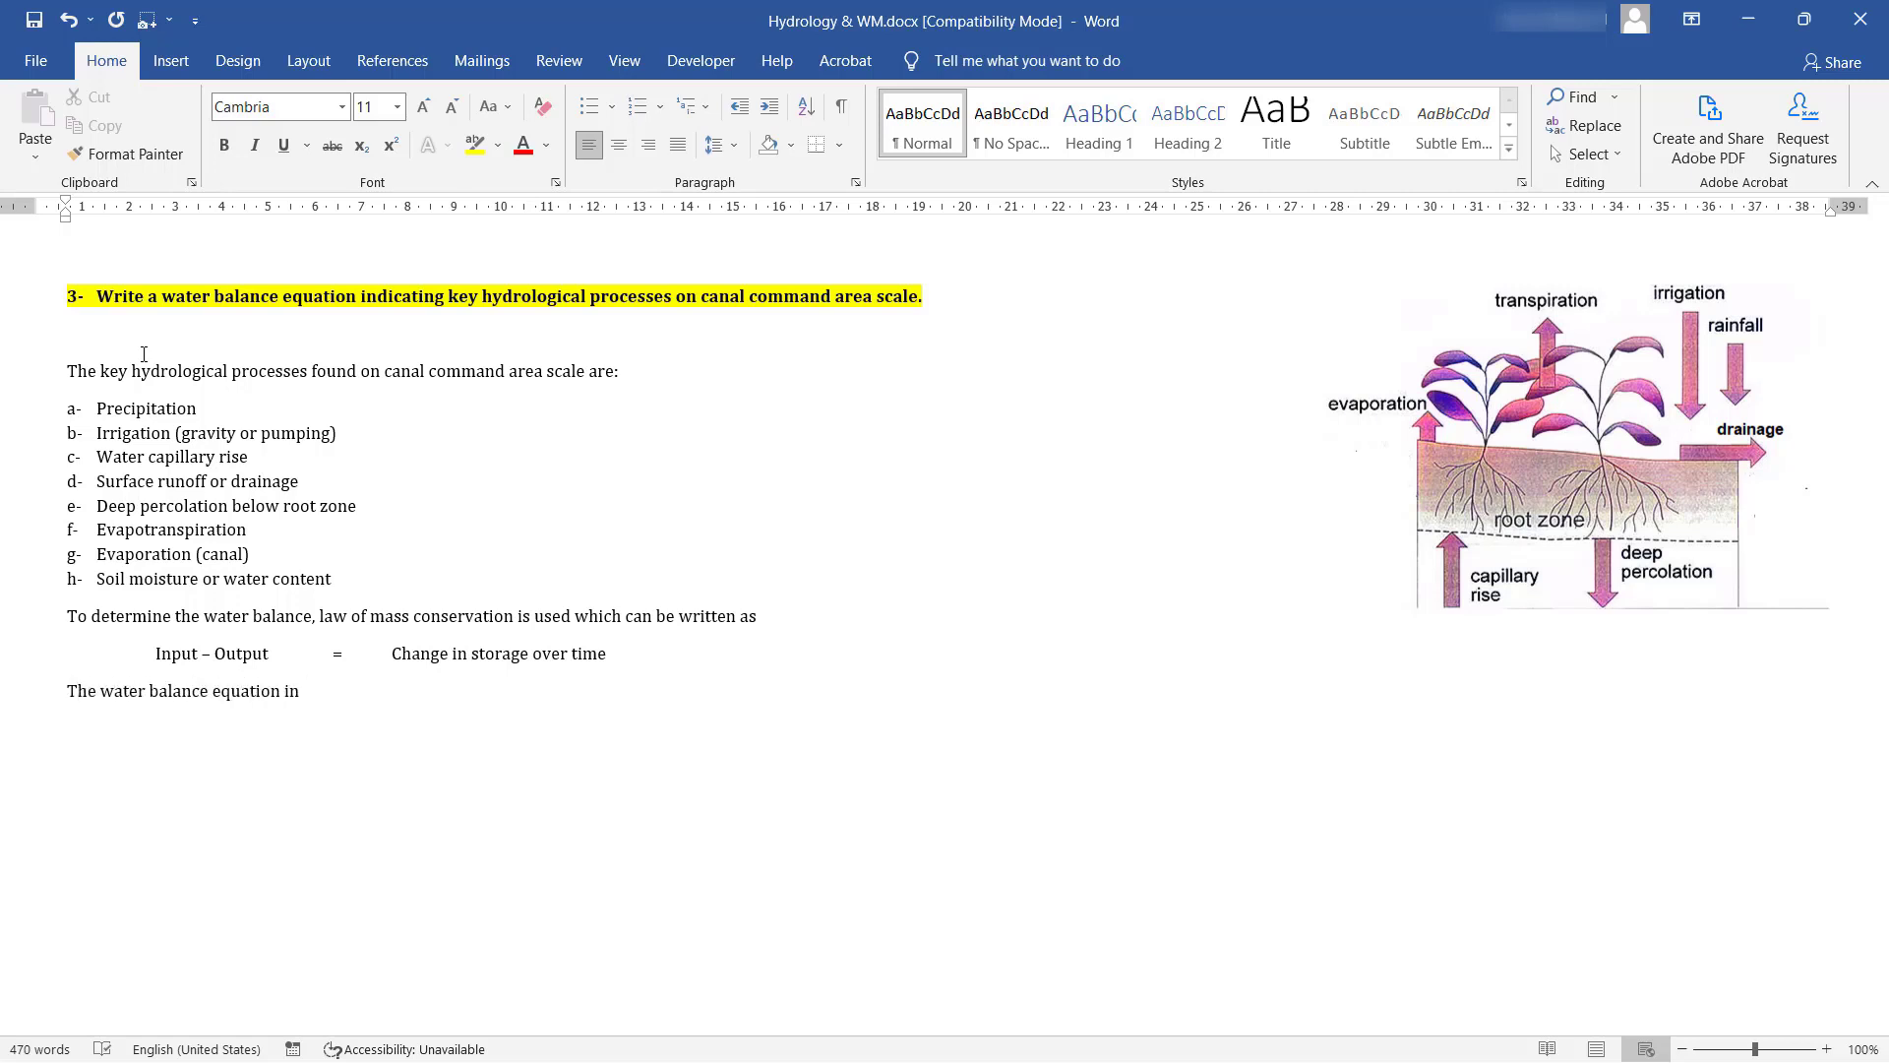
pyautogui.write(' project area')
pyautogui.press('BackSpace')
pyautogui.press('BackSpace')
pyautogui.press('BackSpace')
pyautogui.press('BackSpace')
pyautogui.press('BackSpace')
pyautogui.press('BackSpace')
pyautogui.press('BackSpace')
pyautogui.press('BackSpace')
pyautogui.write('based on key processes in the project area is given below:')
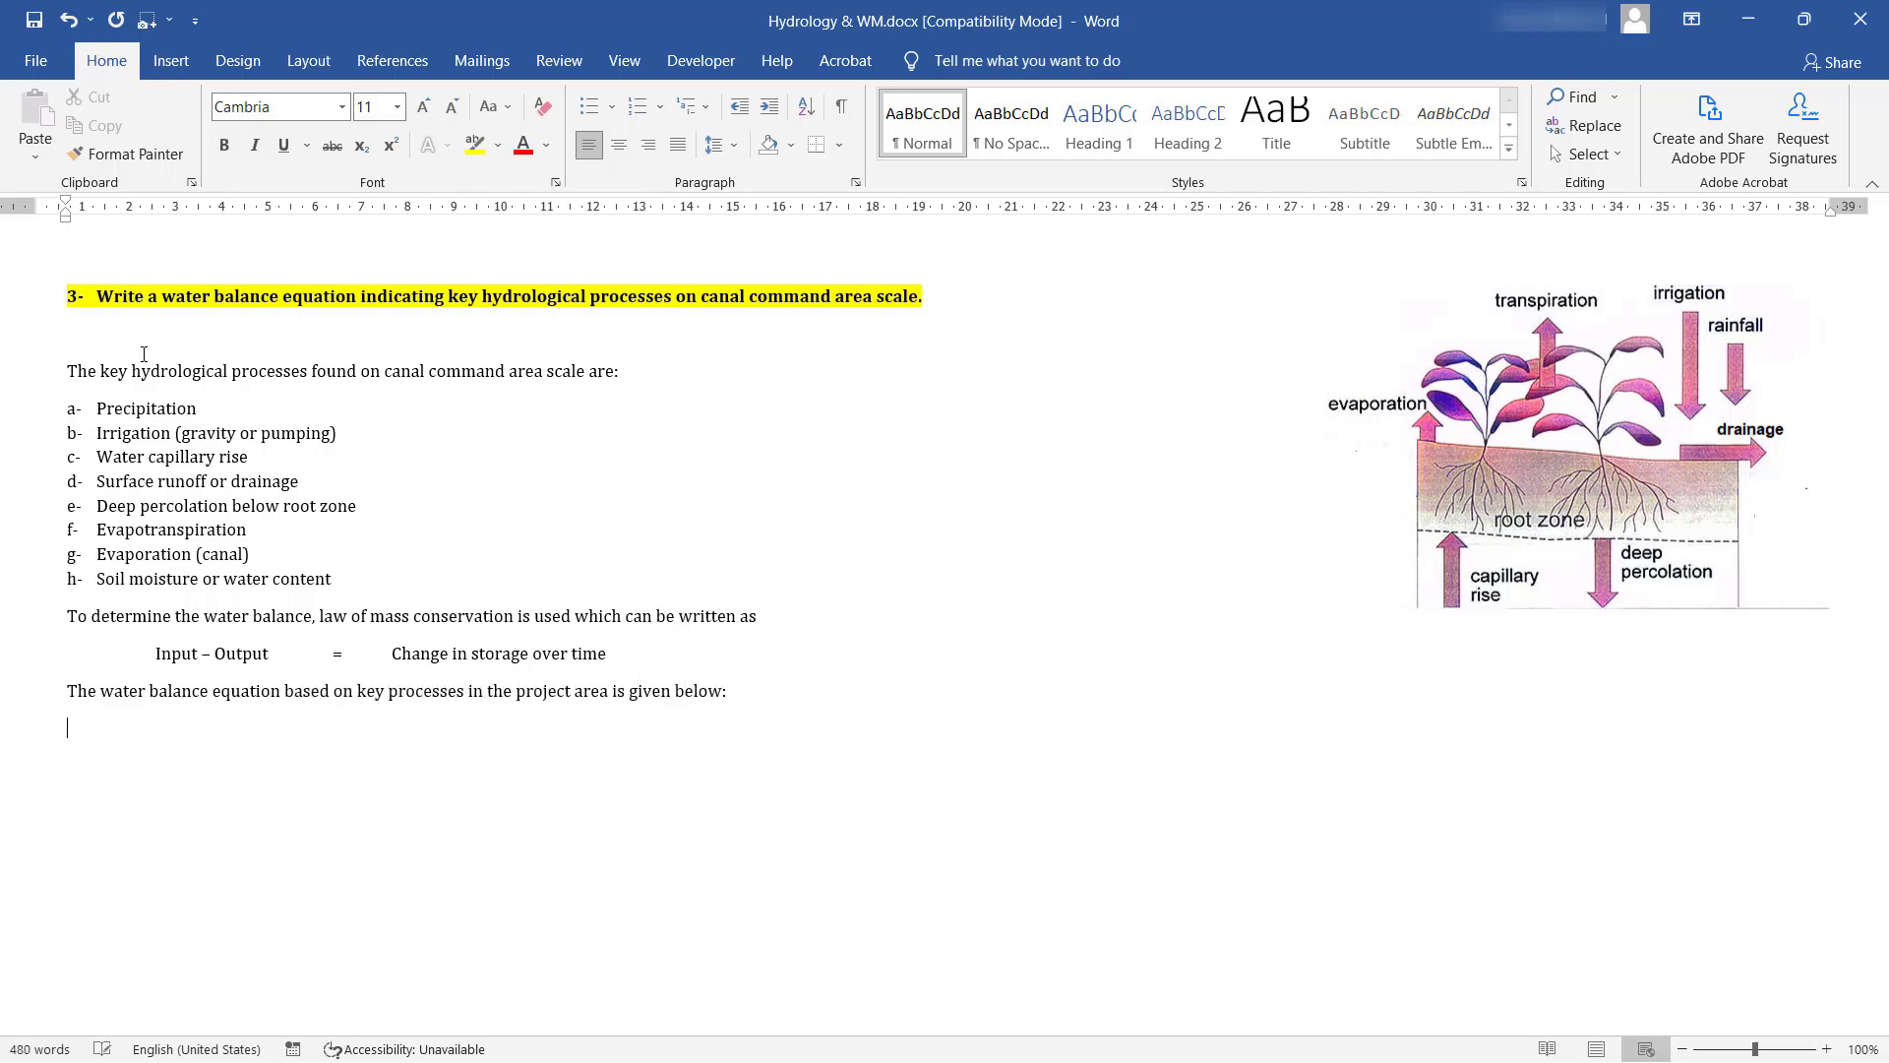
# Step: Enter the indented equation "[Precipitation + IGross + CR] – [ETc + DP + DR] – [Inf.Seepage + Ecanal] = Di-1 + Di" with subscripted indices
pyautogui.press('Return')
pyautogui.press('Tab')
pyautogui.write('[Precipitation + IGross + CR] – [ETc + DP + DR] – [Inf.Seepage + Ecanal] = Di-1 + Di')
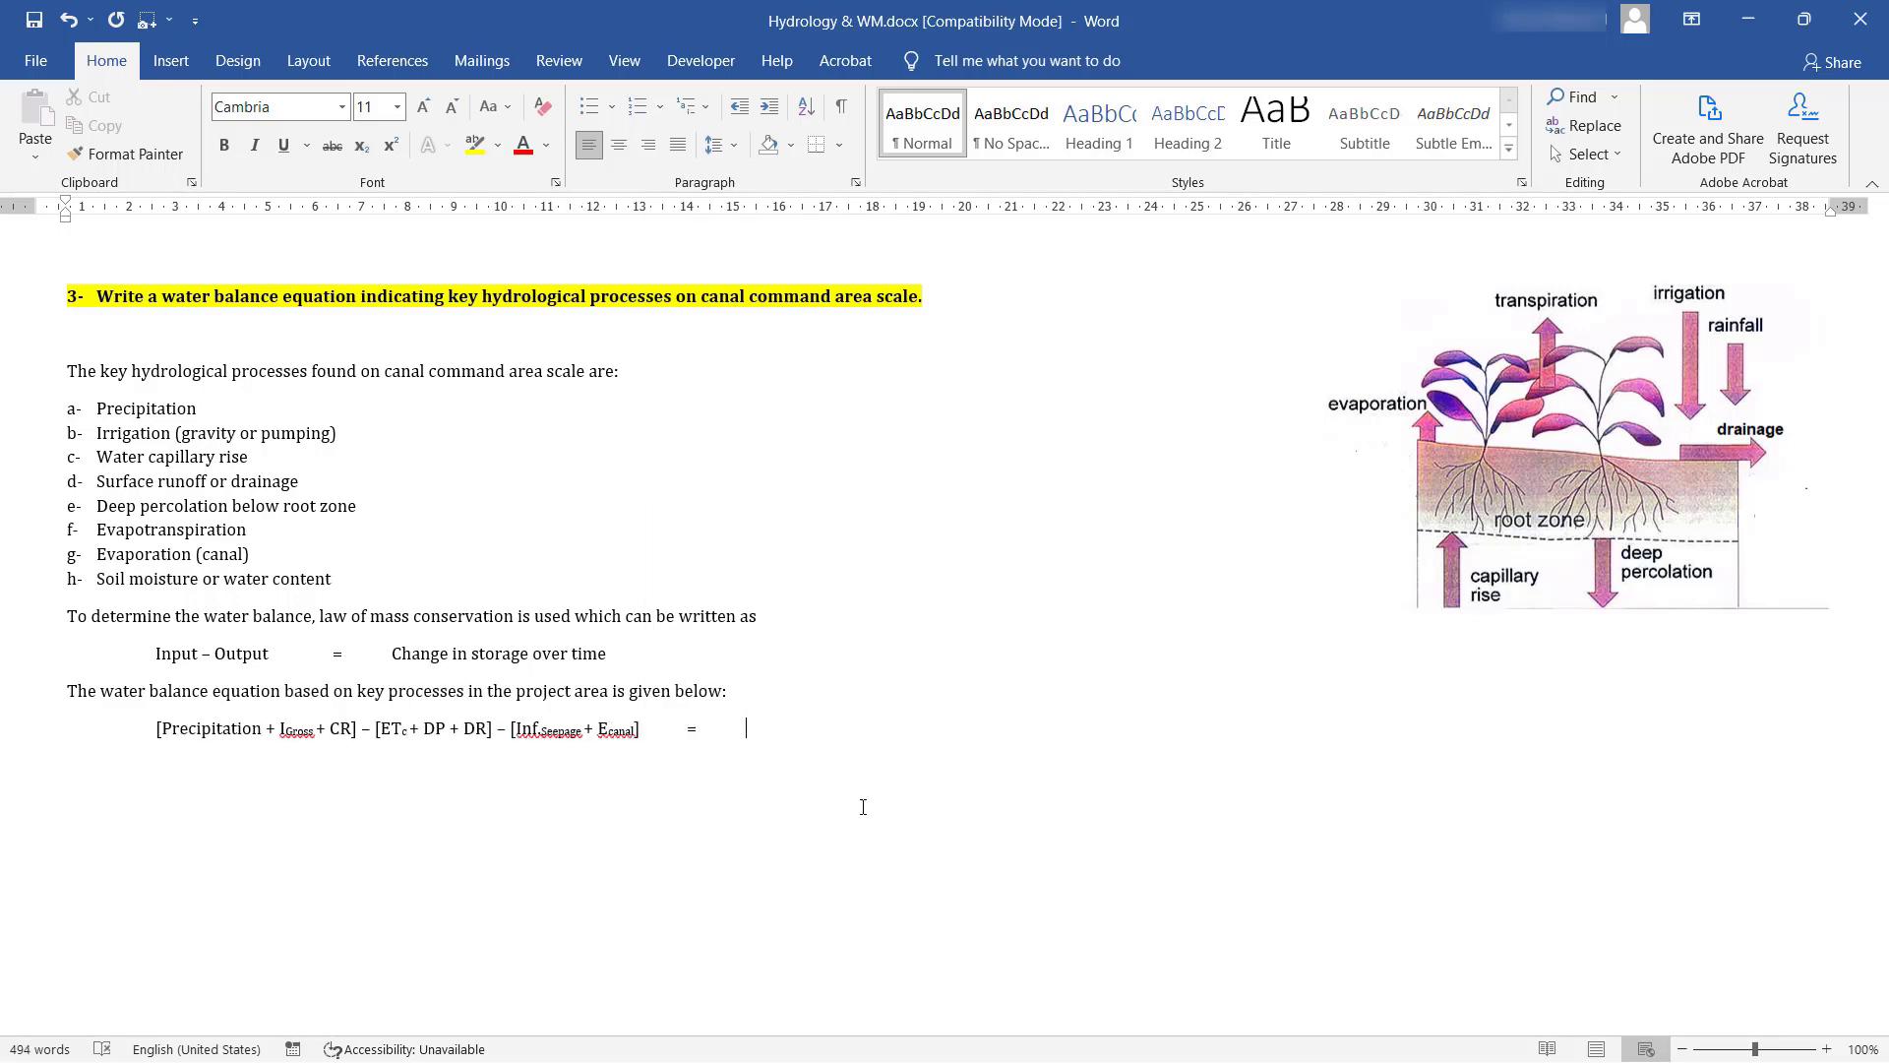
# Step: Highlight the equation's precipitation bracket in turquoise, the two subtracted brackets in green and the Di-1 + Di terms in grey
pyautogui.click(497, 145)
pyautogui.click(522, 173)
pyautogui.click(1043, 811)
# Step: Below the equation, write "Where IGross is the gross irrigation requirement, CR is the capillary rise, ET", with "Gross" as subscript
pyautogui.press('Return')
pyautogui.write('Where I')
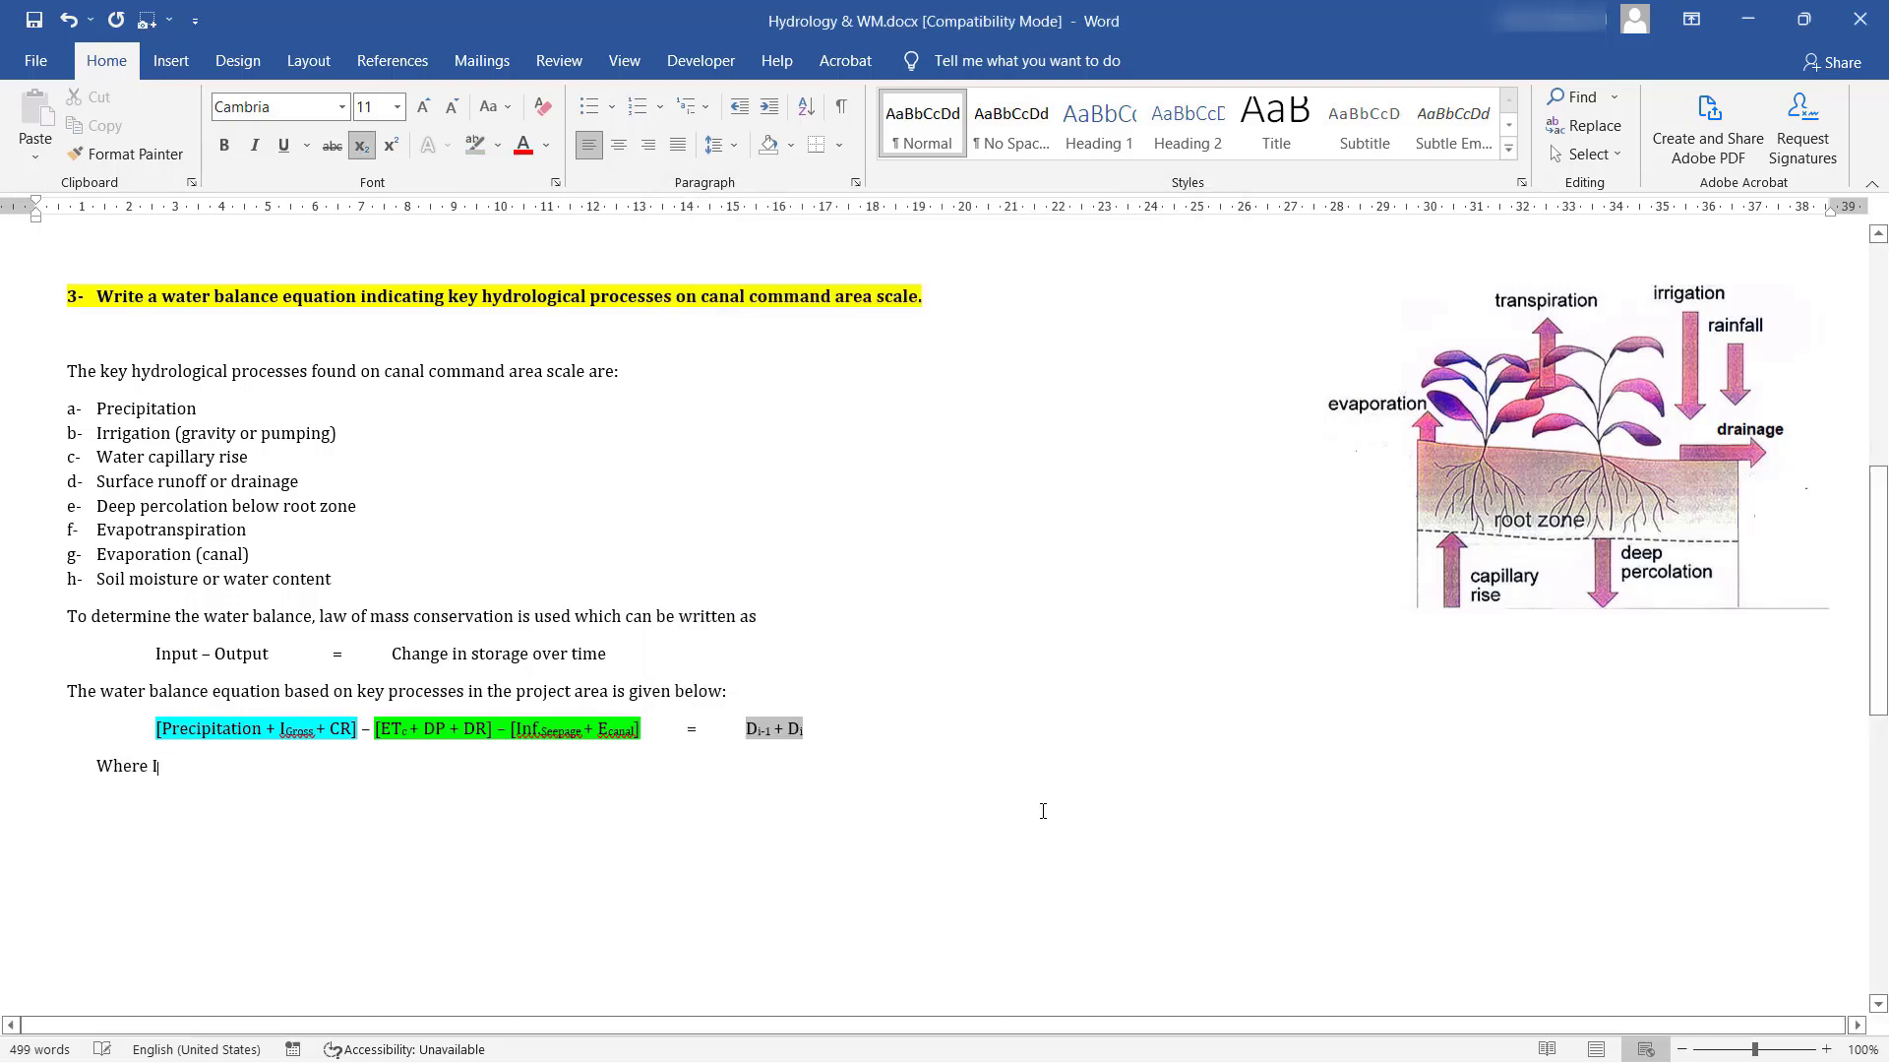
pyautogui.hotkey('ctrl', '=')
pyautogui.write('Gross')
pyautogui.hotkey('ctrl', '=')
pyautogui.write('is the gross irrigation requirement, CR is the capillary rise, ET')
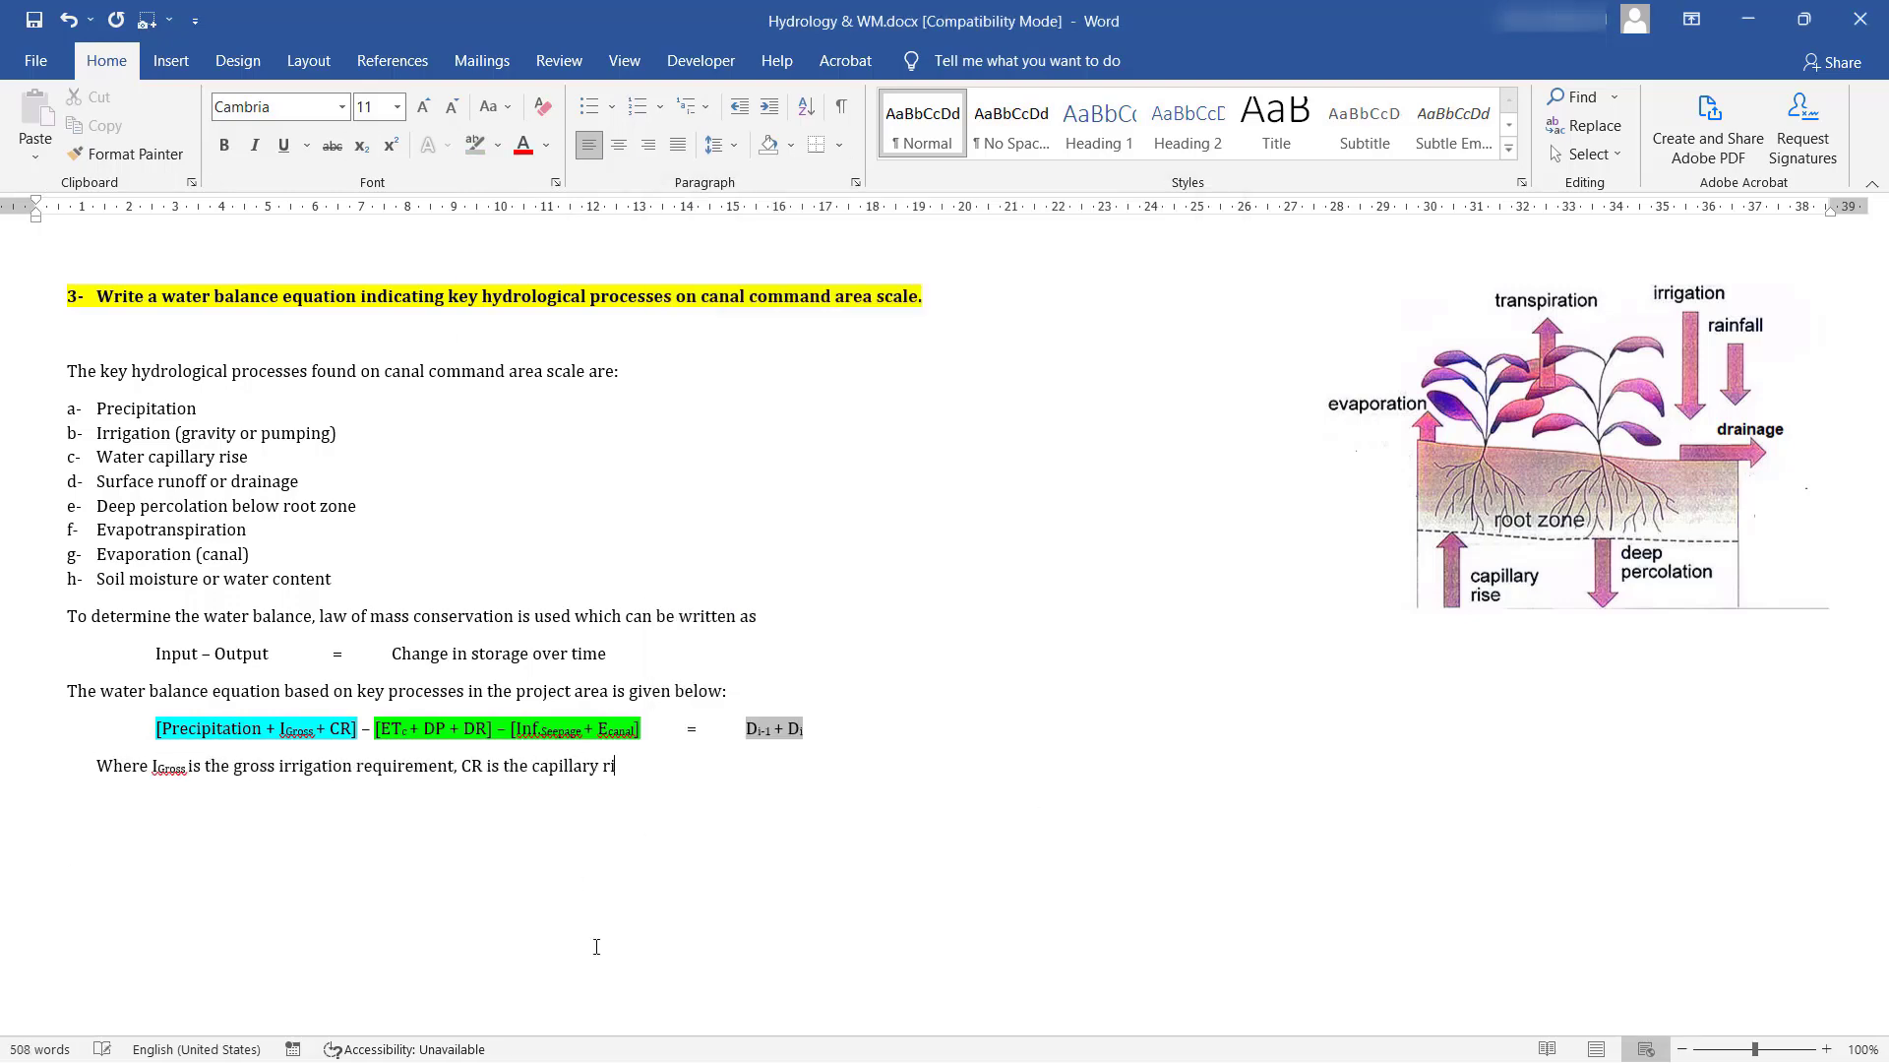
# Step: Add the subscript "c" to ET and continue with "is crop evapotranspiration, DP is the deep percolation, DR is the"
pyautogui.hotkey('ctrl', 'd')
pyautogui.press('Escape')
pyautogui.hotkey('ctrl', '=')
pyautogui.write('c')
pyautogui.hotkey('ctrl', '=')
pyautogui.write('is crop evapotranspiration, DP is the deep percolation, DR is the')
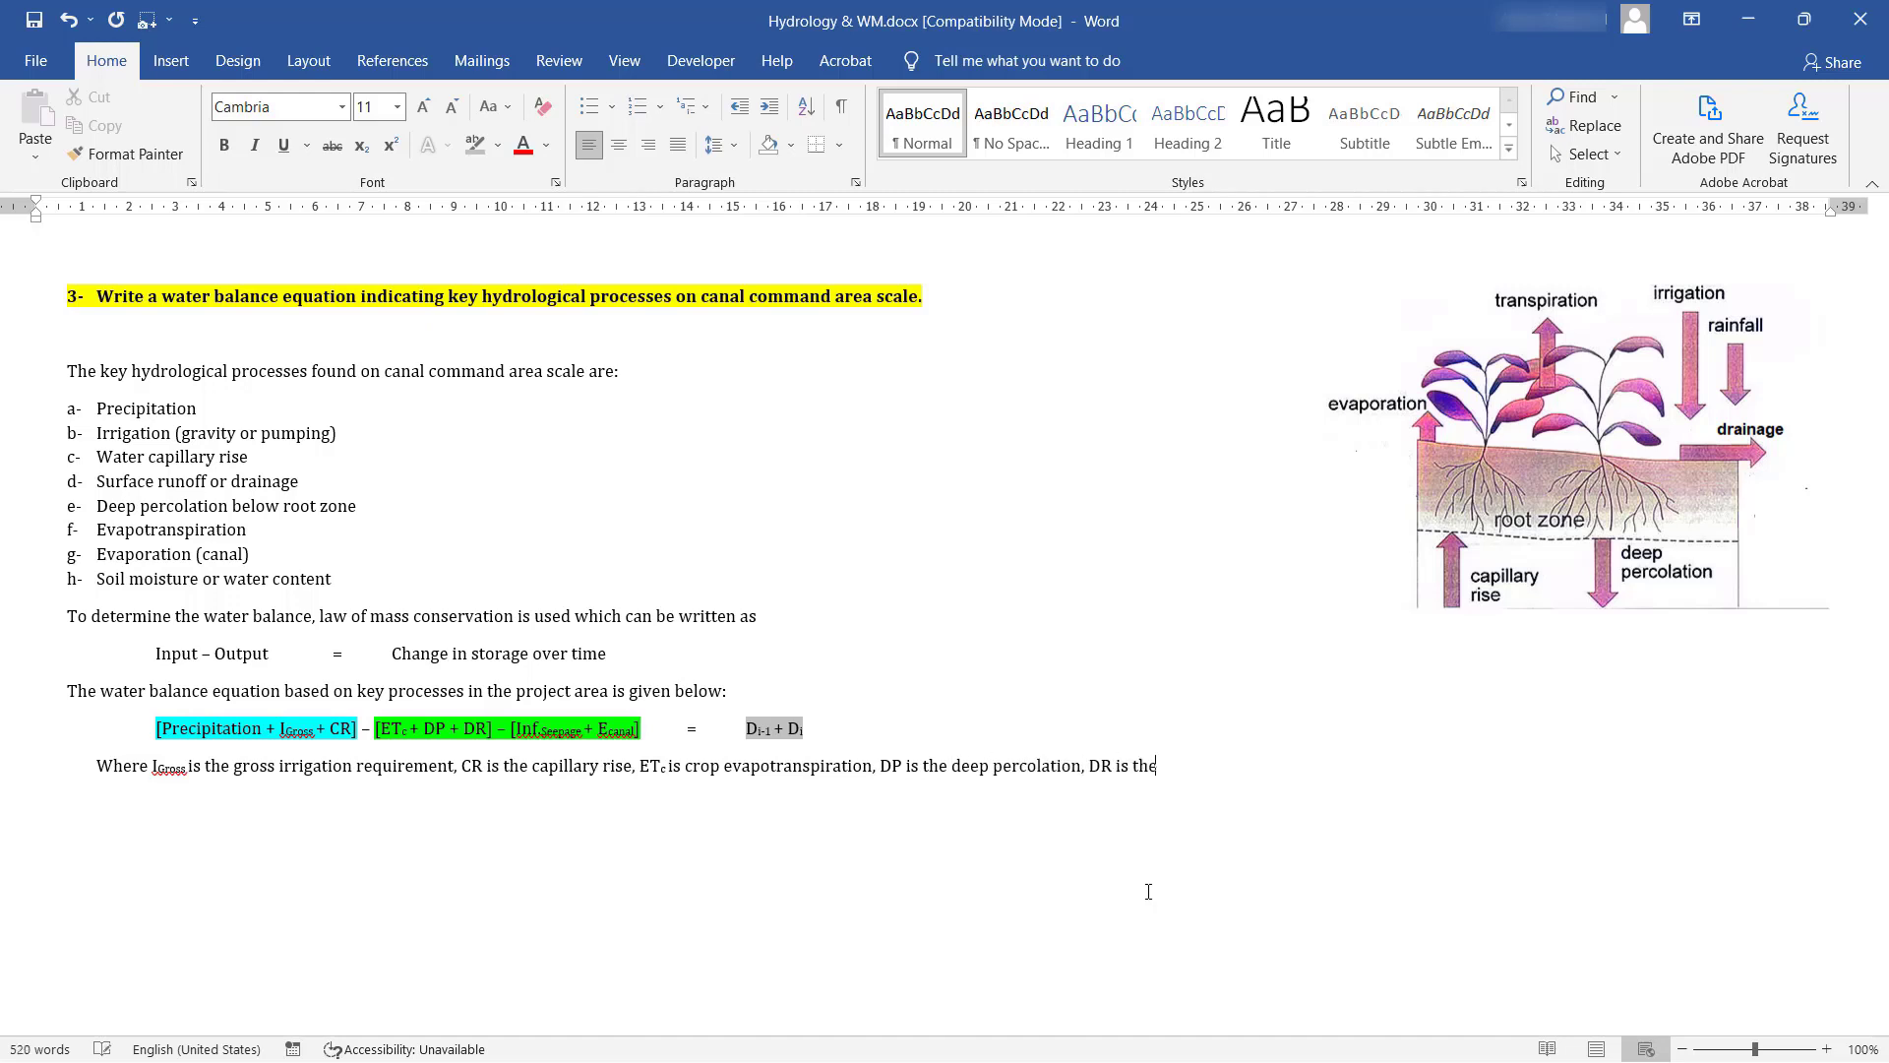
# Step: Continue the definitions with "drainage, Inf.Seepage is the infiltration due seepage/losses from canal and E", setting "Seepage" as subscript
pyautogui.write(' drainage, Inf')
pyautogui.hotkey('ctrl', '=')
pyautogui.write('Seepage')
pyautogui.hotkey('ctrl', '=')
pyautogui.write('is the ')
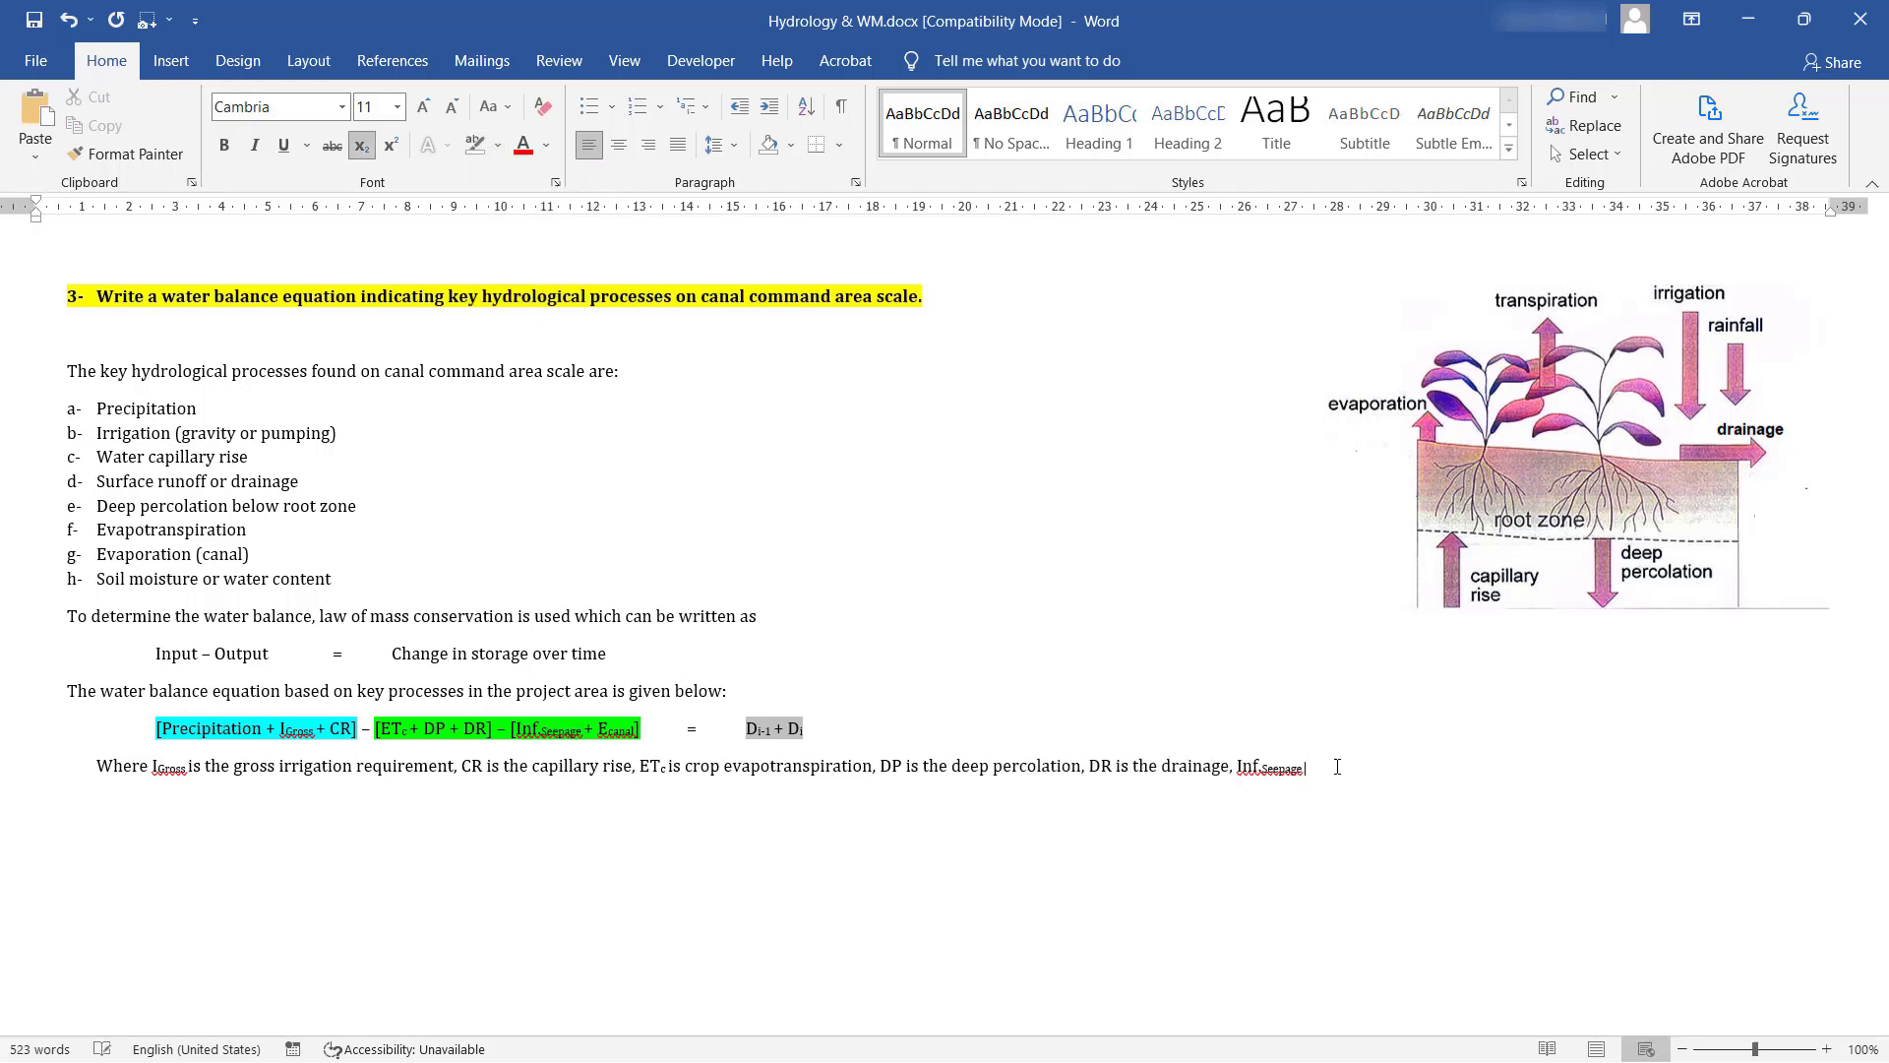
pyautogui.write('infiltration due seepage/losses from canal and E')
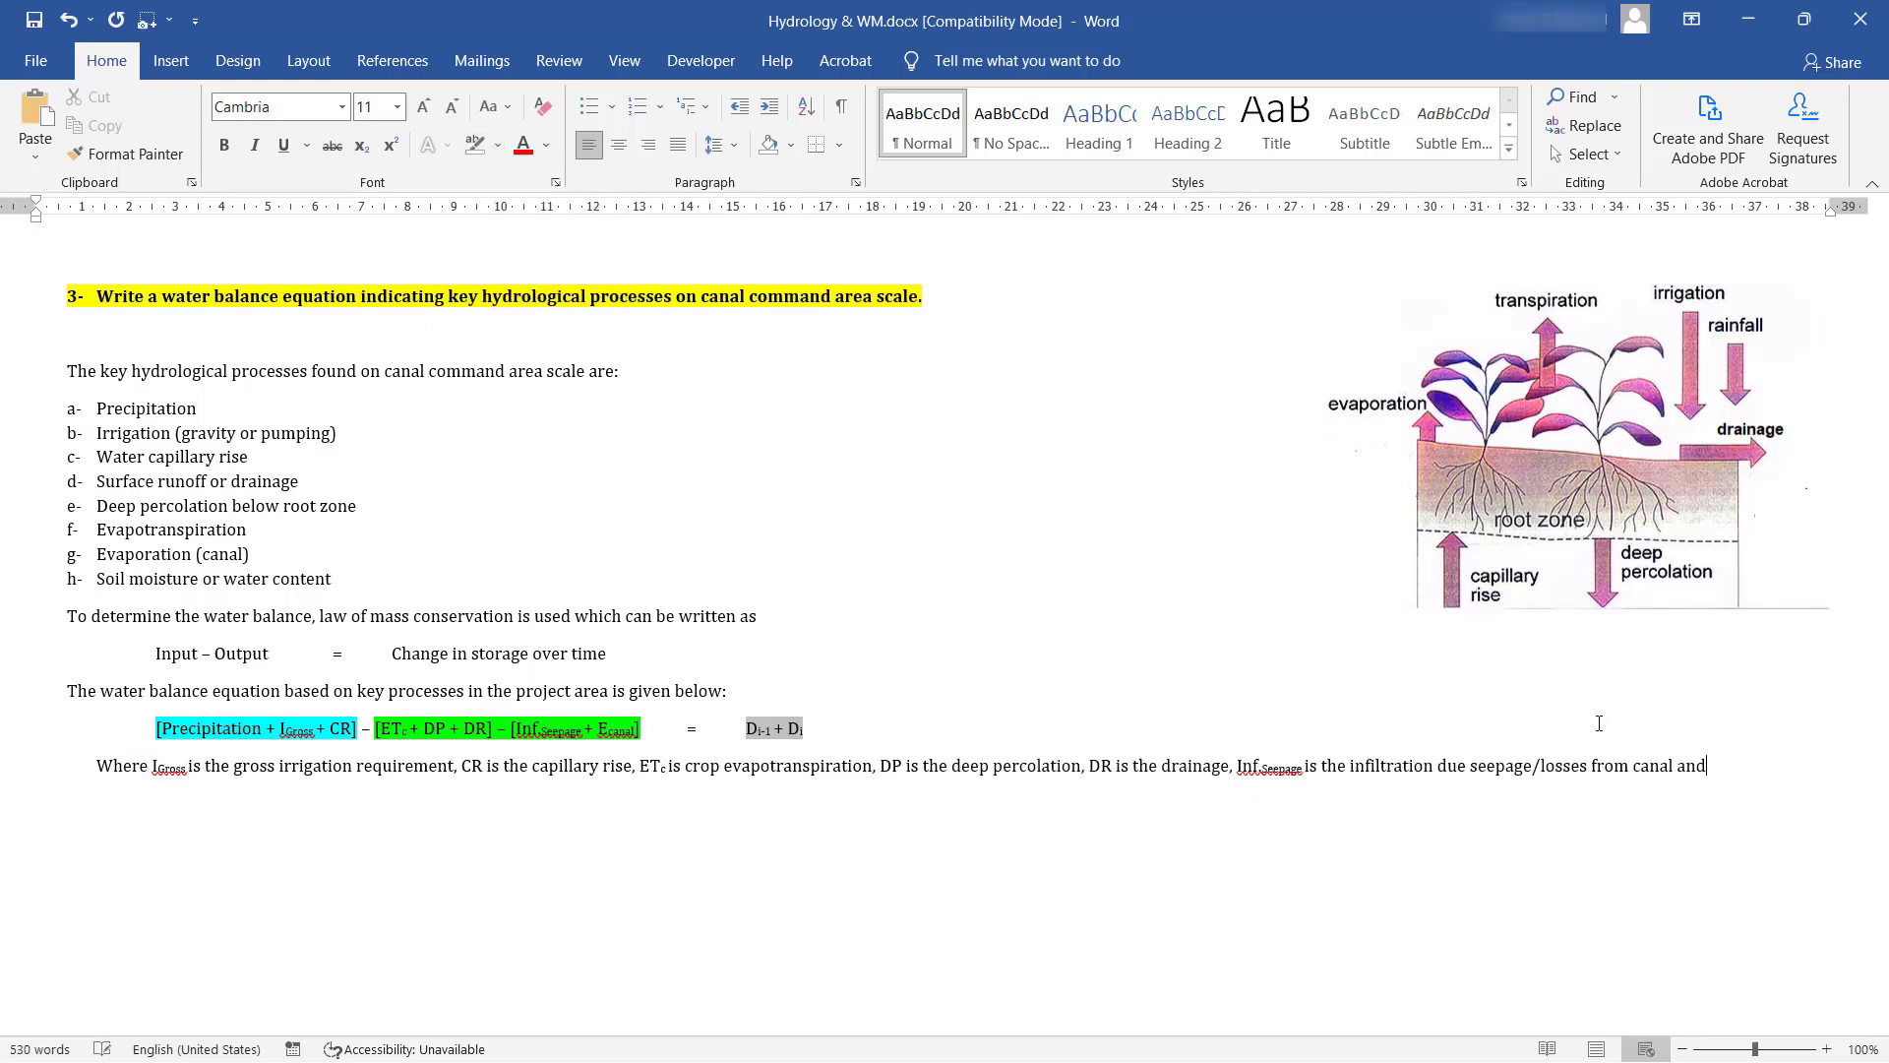
# Step: Add the subscript "canal" to E and define it as "is the canal evaporation loss."
pyautogui.hotkey('ctrl', '=')
pyautogui.write('canal')
pyautogui.click(361, 145)
pyautogui.write('is the canal evaporation loss.')
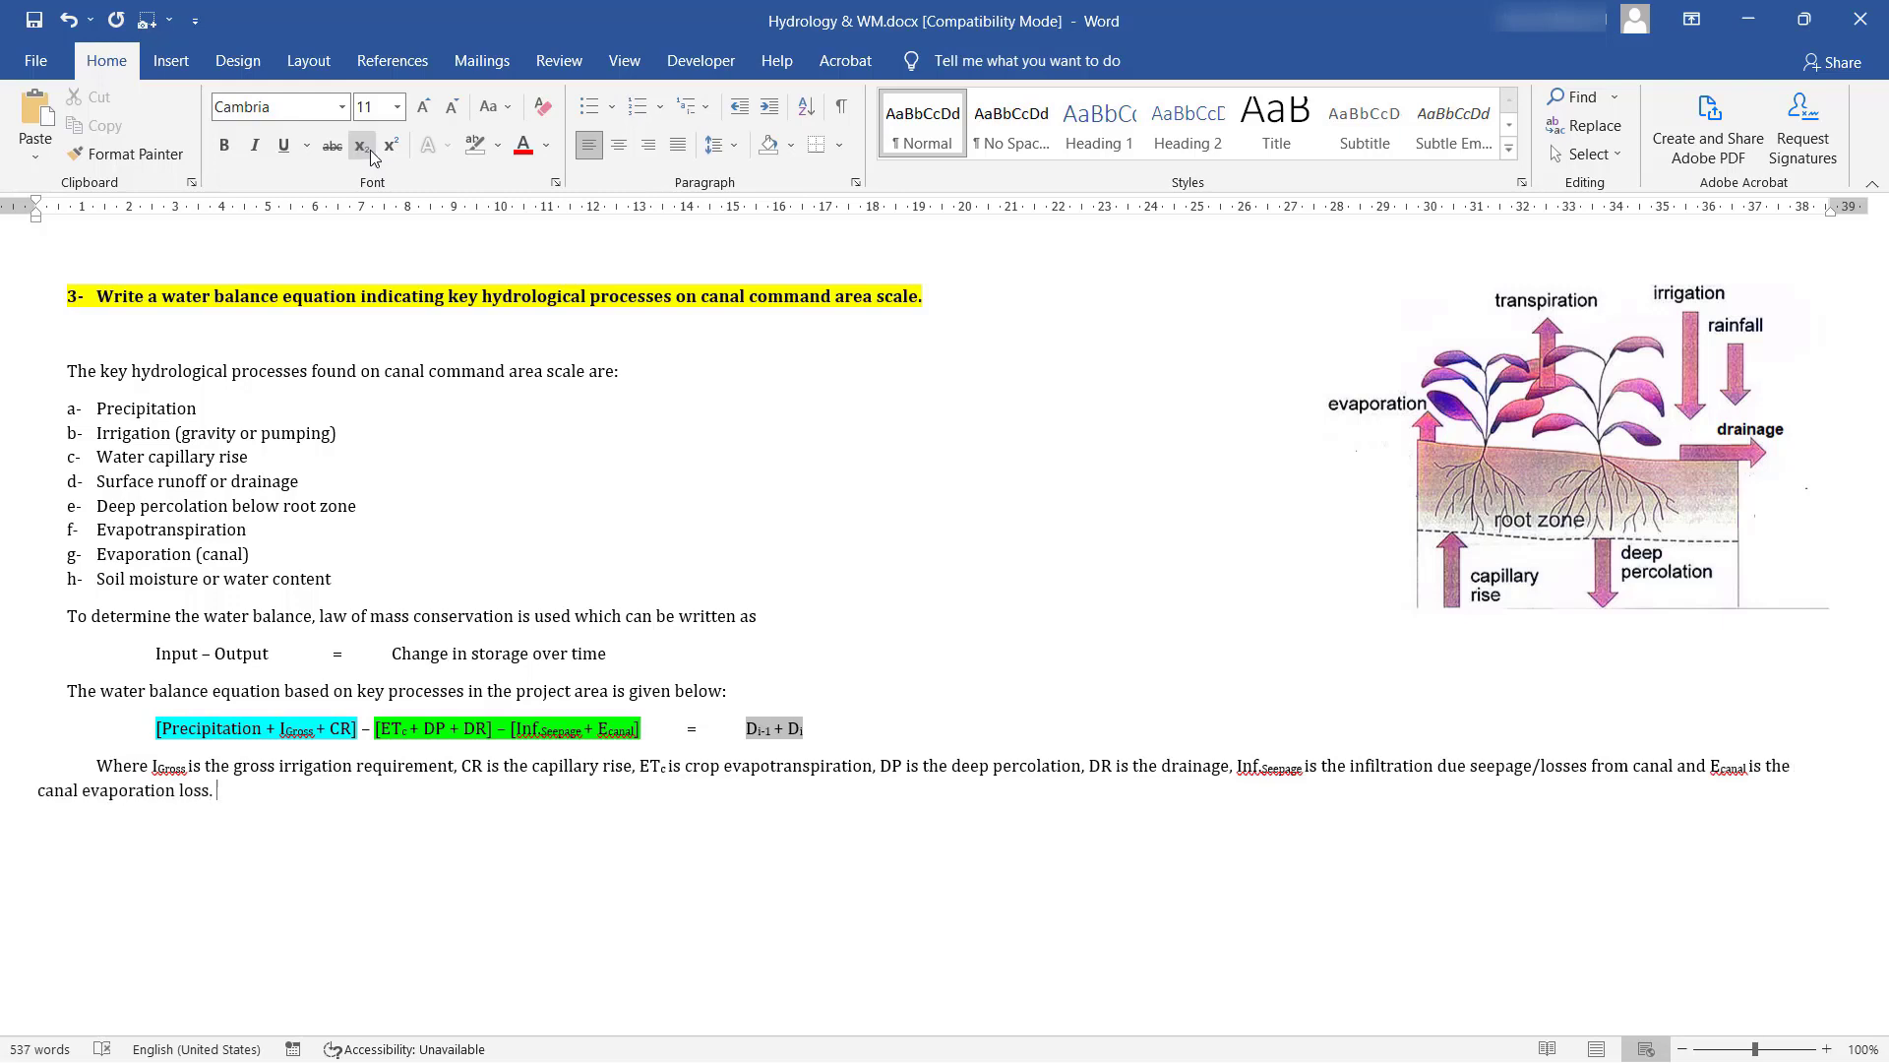
# Step: Replace the closing period with ", Di-1 is the soil moisture on the previous day", setting "i-1" as subscript
pyautogui.press('BackSpace')
pyautogui.press('BackSpace')
pyautogui.write(', D')
pyautogui.click(371, 153)
pyautogui.write('i-1')
pyautogui.click(371, 152)
pyautogui.write('is the soil moisture on the previous day and D')
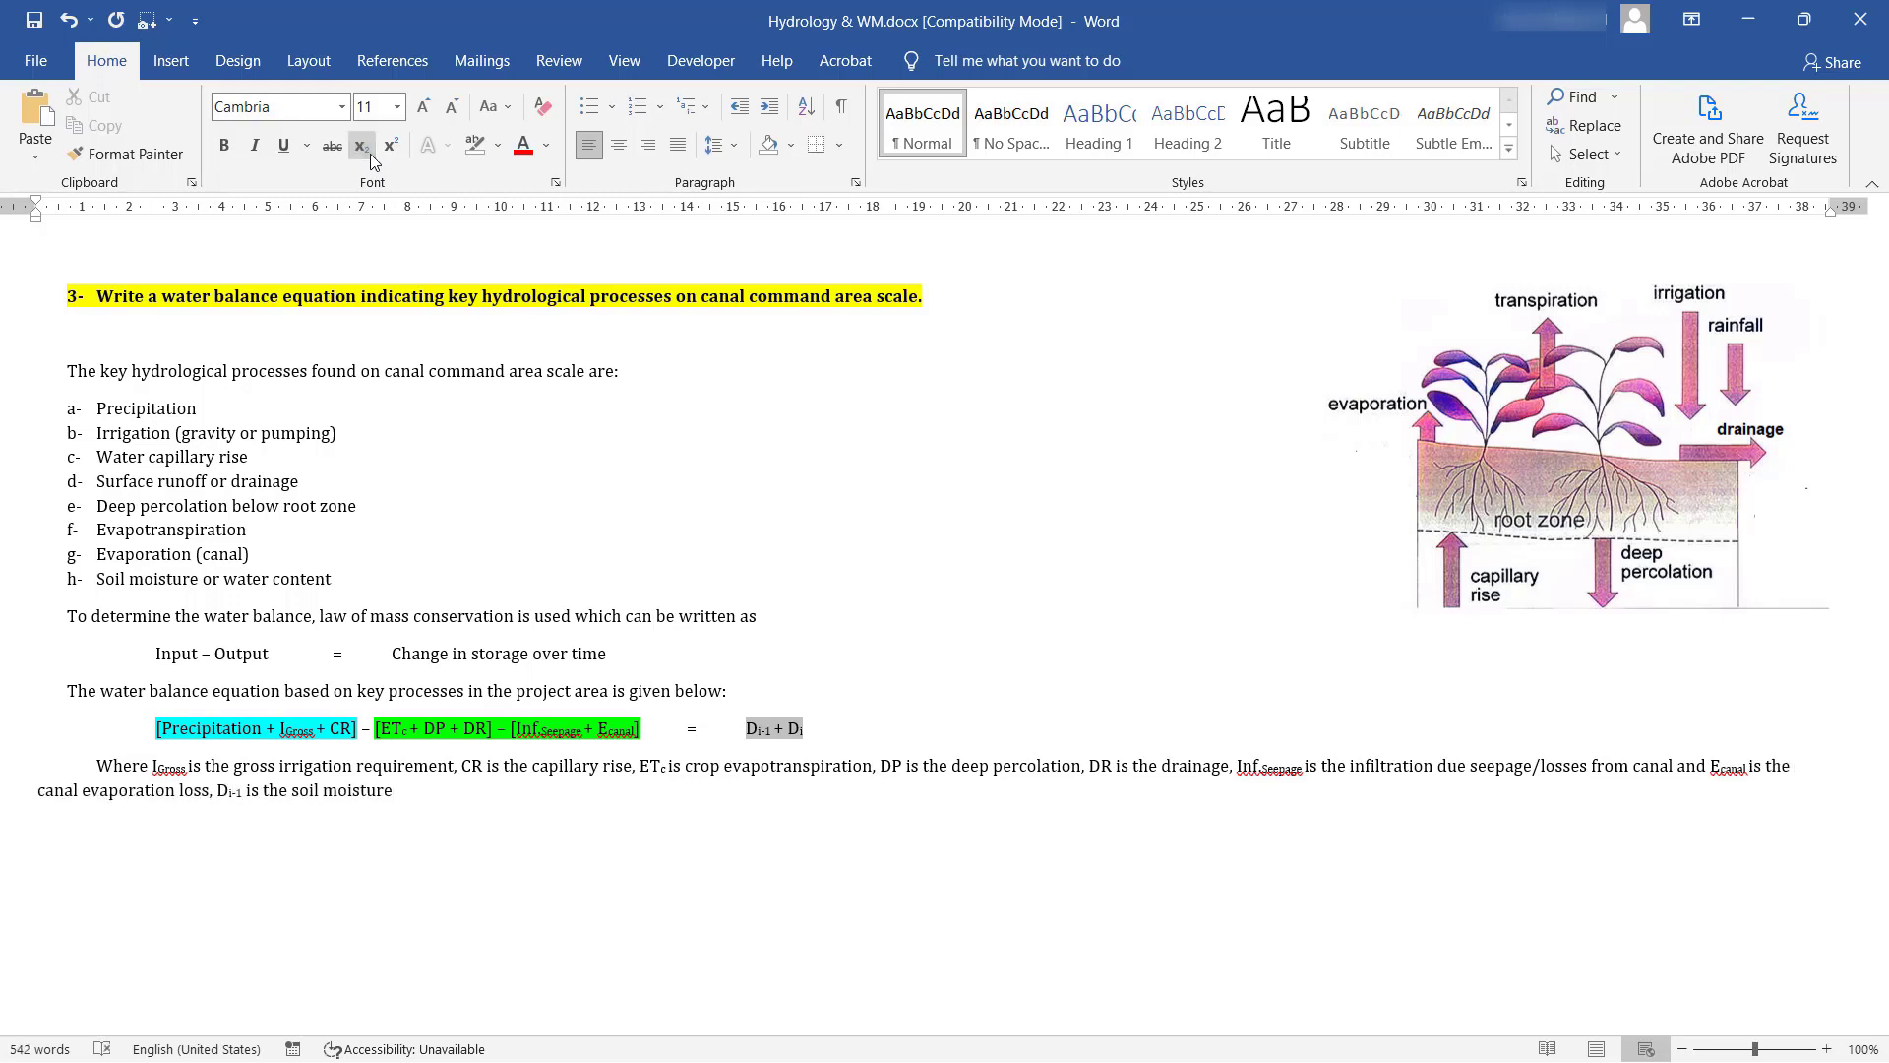
# Step: Finish the definitions with "and Di is the available soil moisture after irrigation.", setting "i" as subscript
pyautogui.click(373, 157)
pyautogui.write('ious day and Di')
pyautogui.click(373, 157)
pyautogui.write('is the available soil moisture after irrigation.')
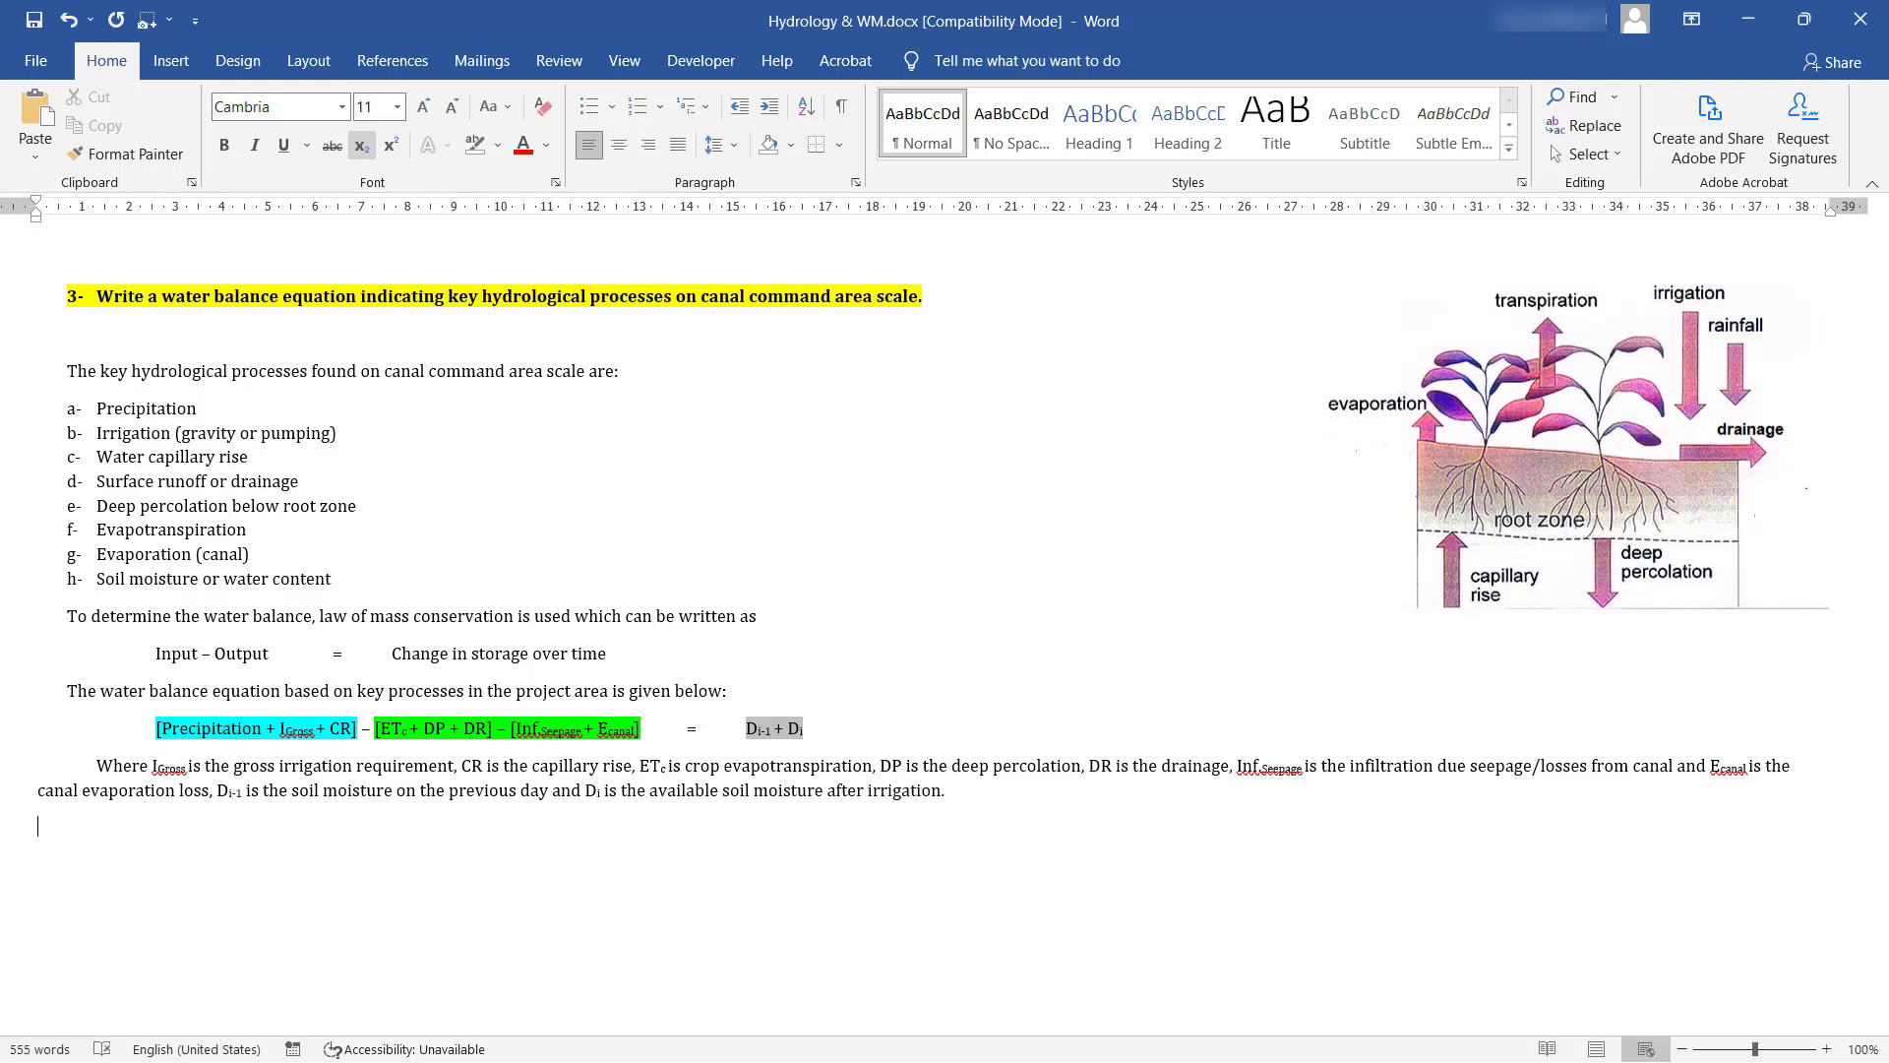
# Step: Start an indented paragraph reading "The terms Di-1 + Di can also be written as ▲S or change in storage", reusing the grey-highlighted equation terms
pyautogui.press('Tab')
pyautogui.write('The terms')
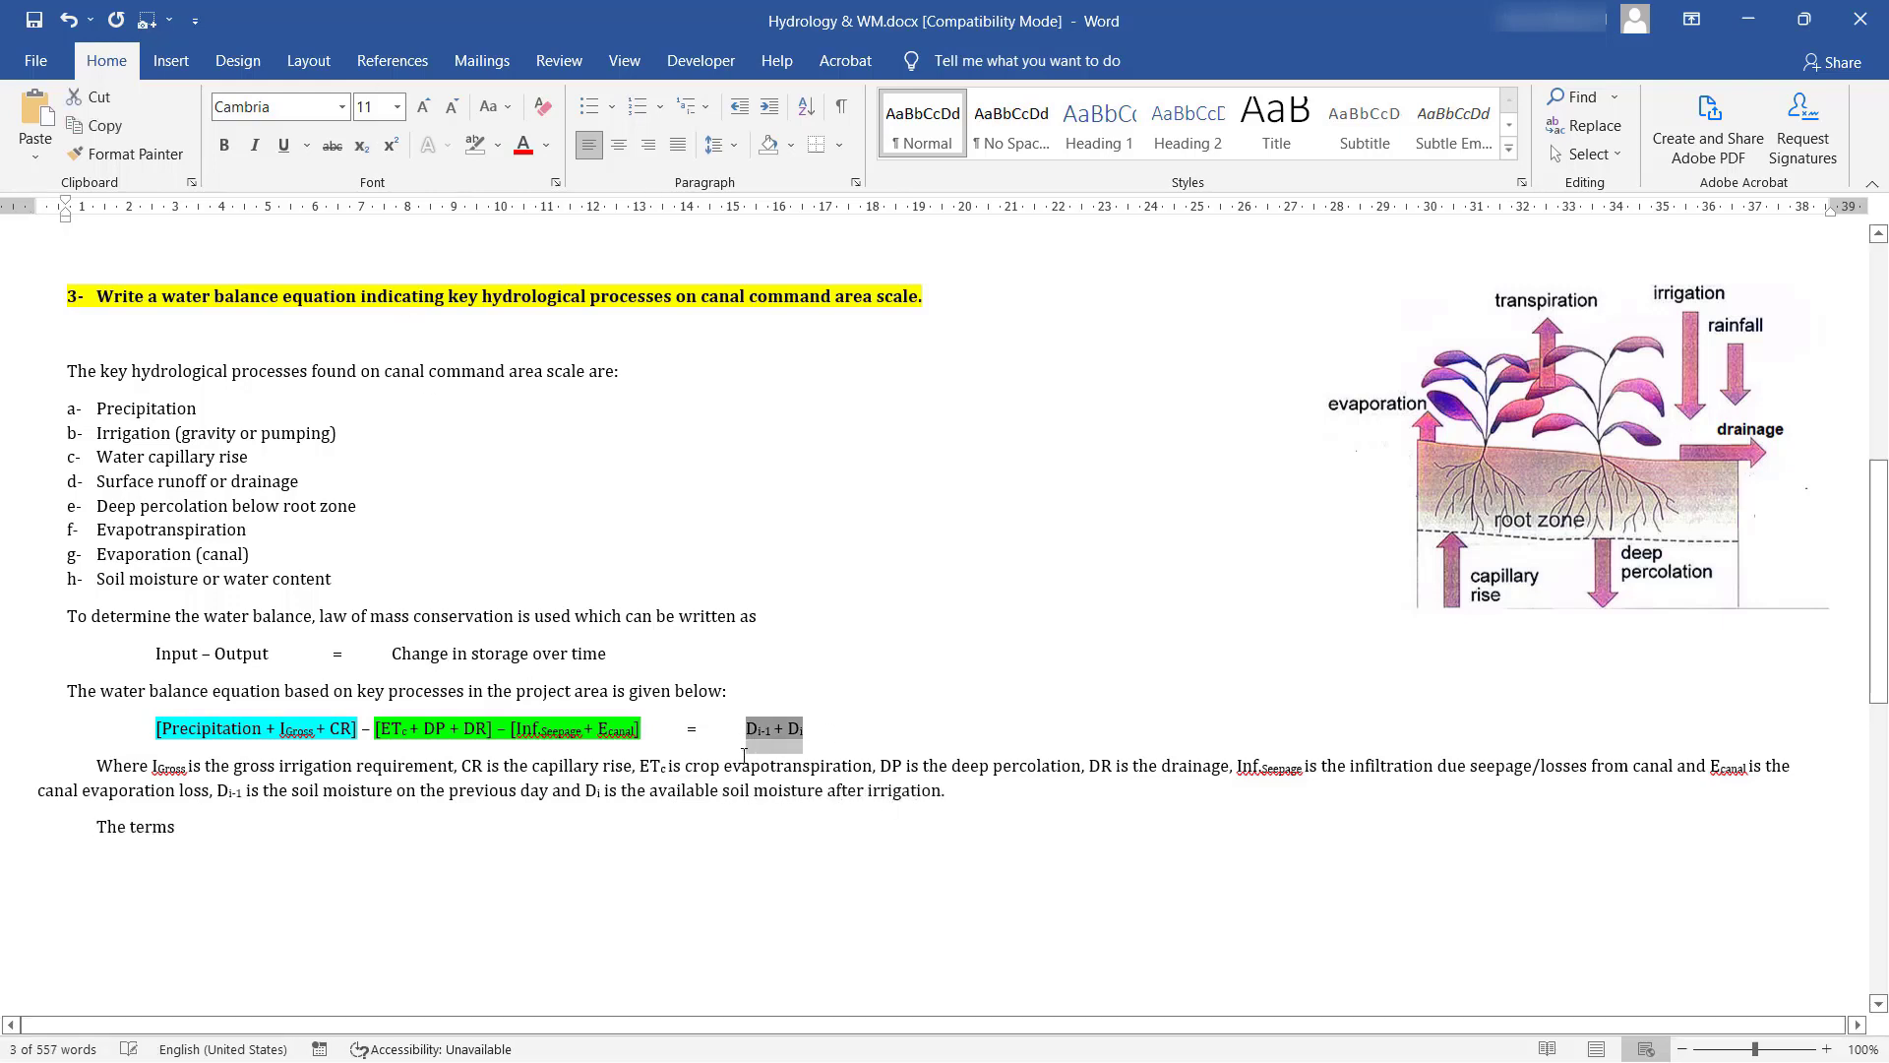
pyautogui.write('Di-1 + Di')
pyautogui.write('can also be written as ▲S or change in storage')
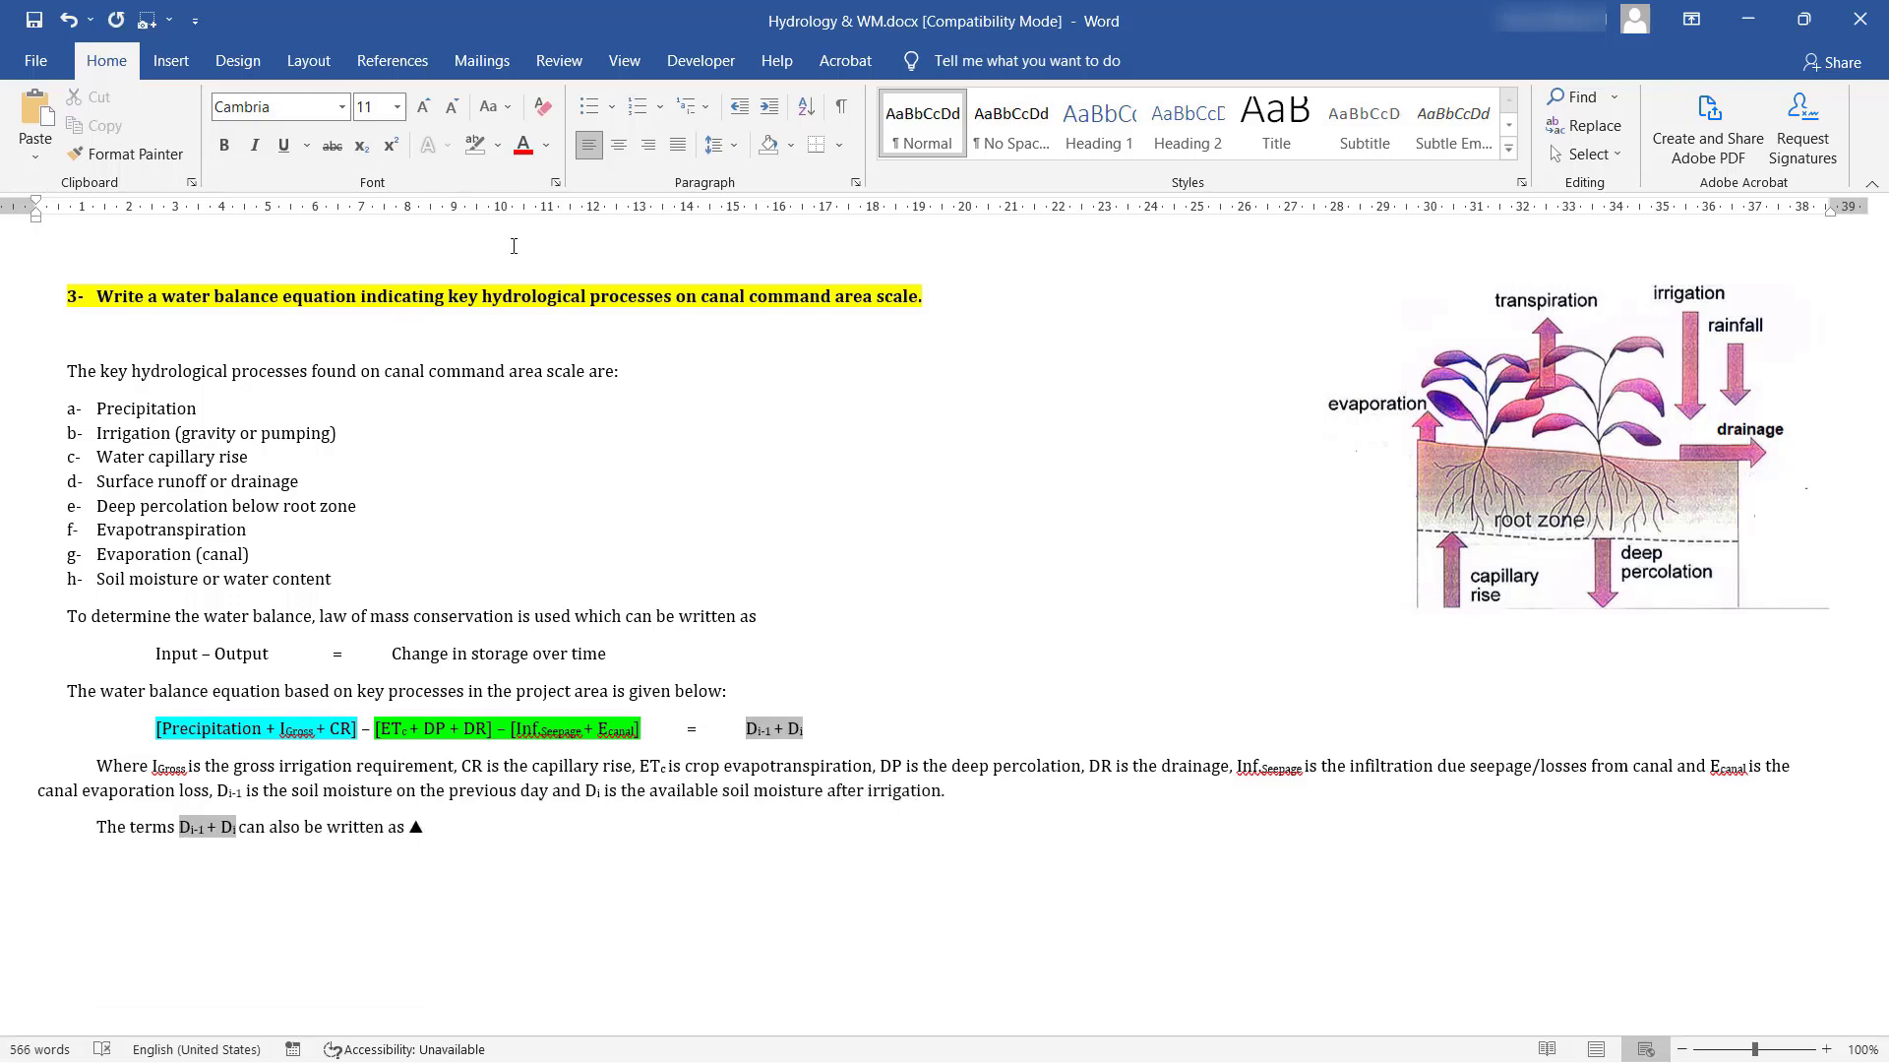